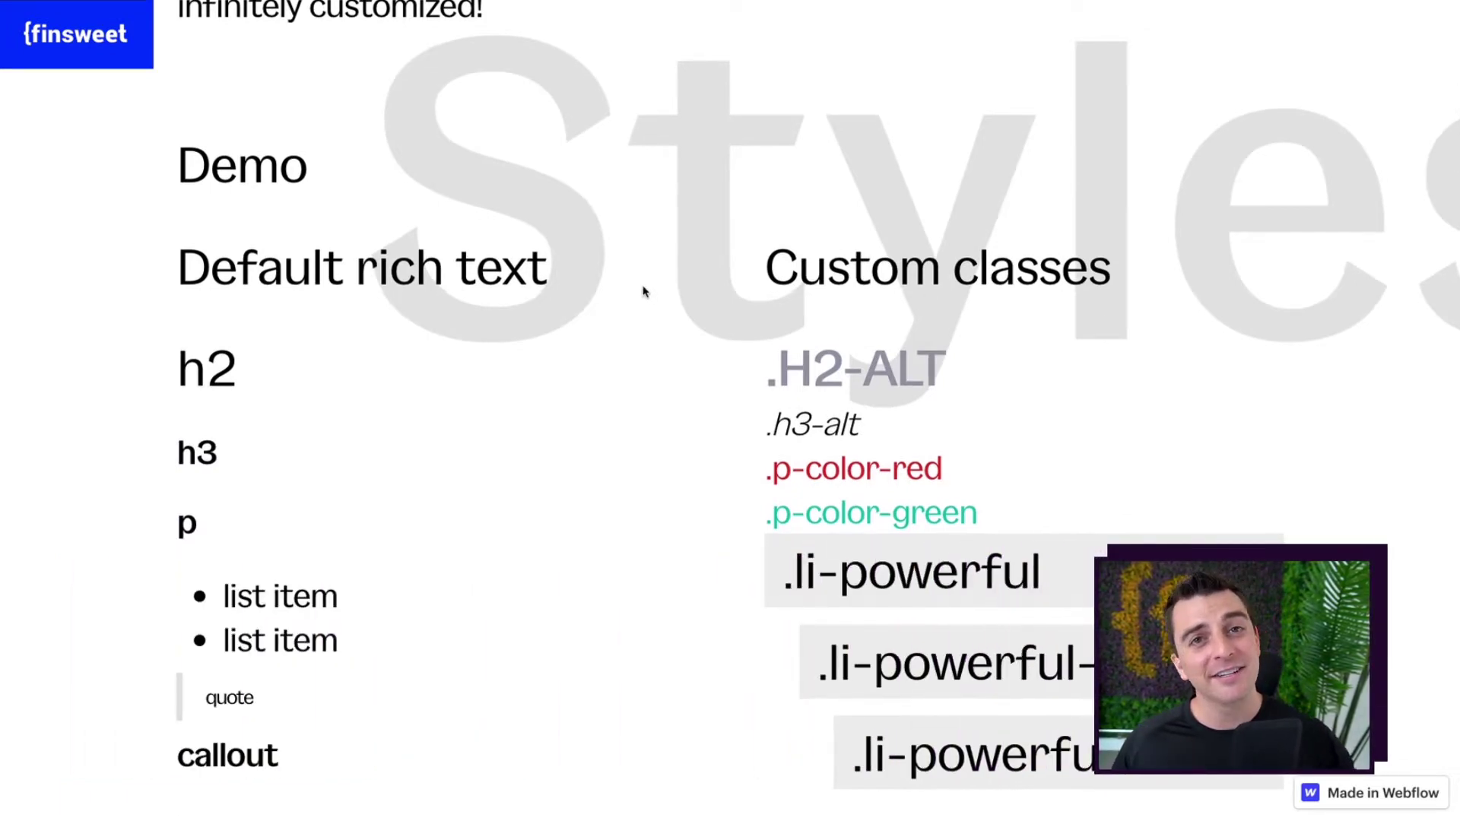
Step: Scroll the published page to the Demo section of default rich text versus custom classes
scroll(643, 293, down, 1)
Step: Scroll down through the styled rich text examples on the published page
scroll(643, 292, down, 2)
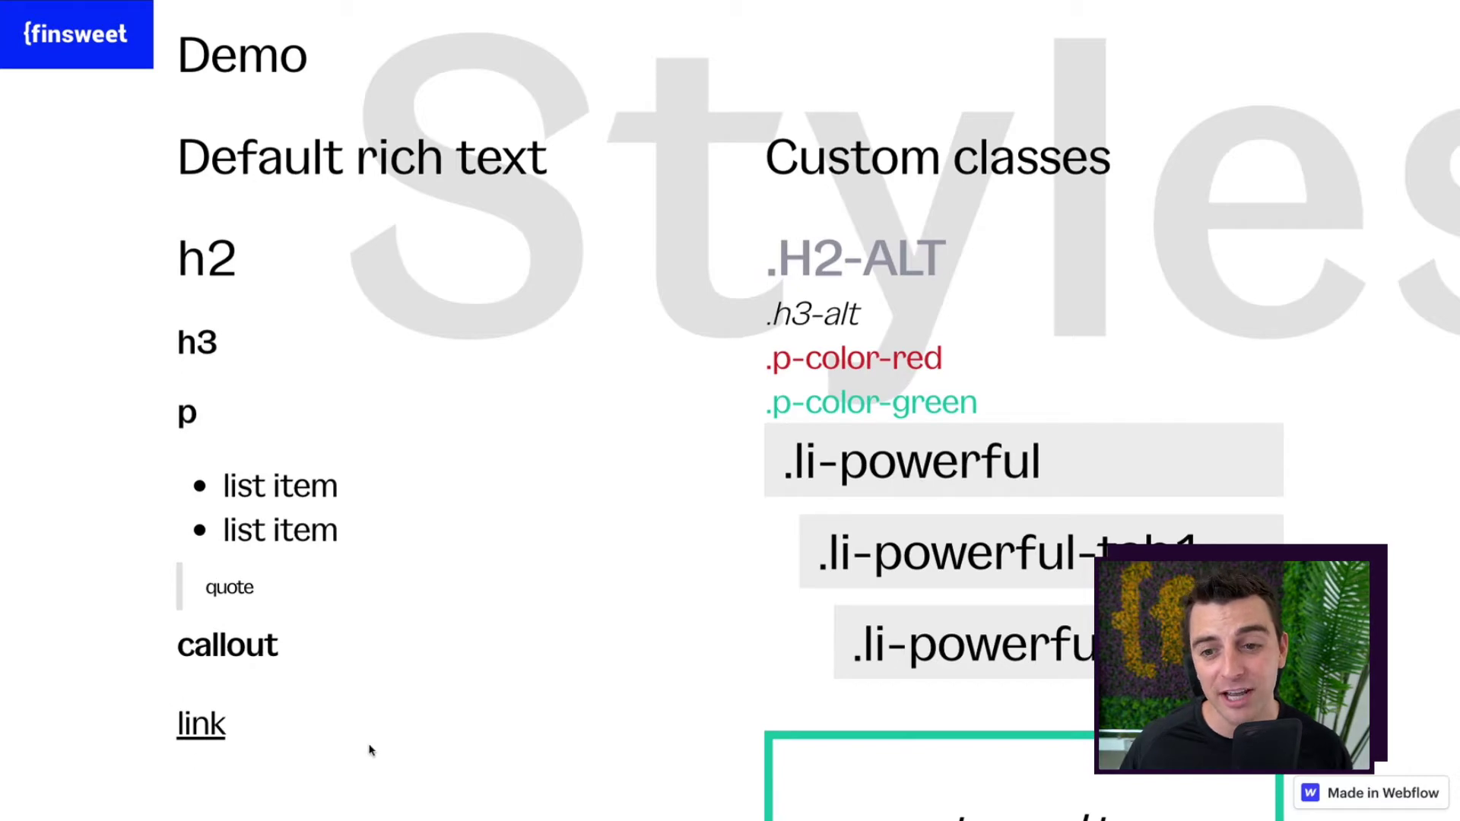
scroll(913, 472, down, 1)
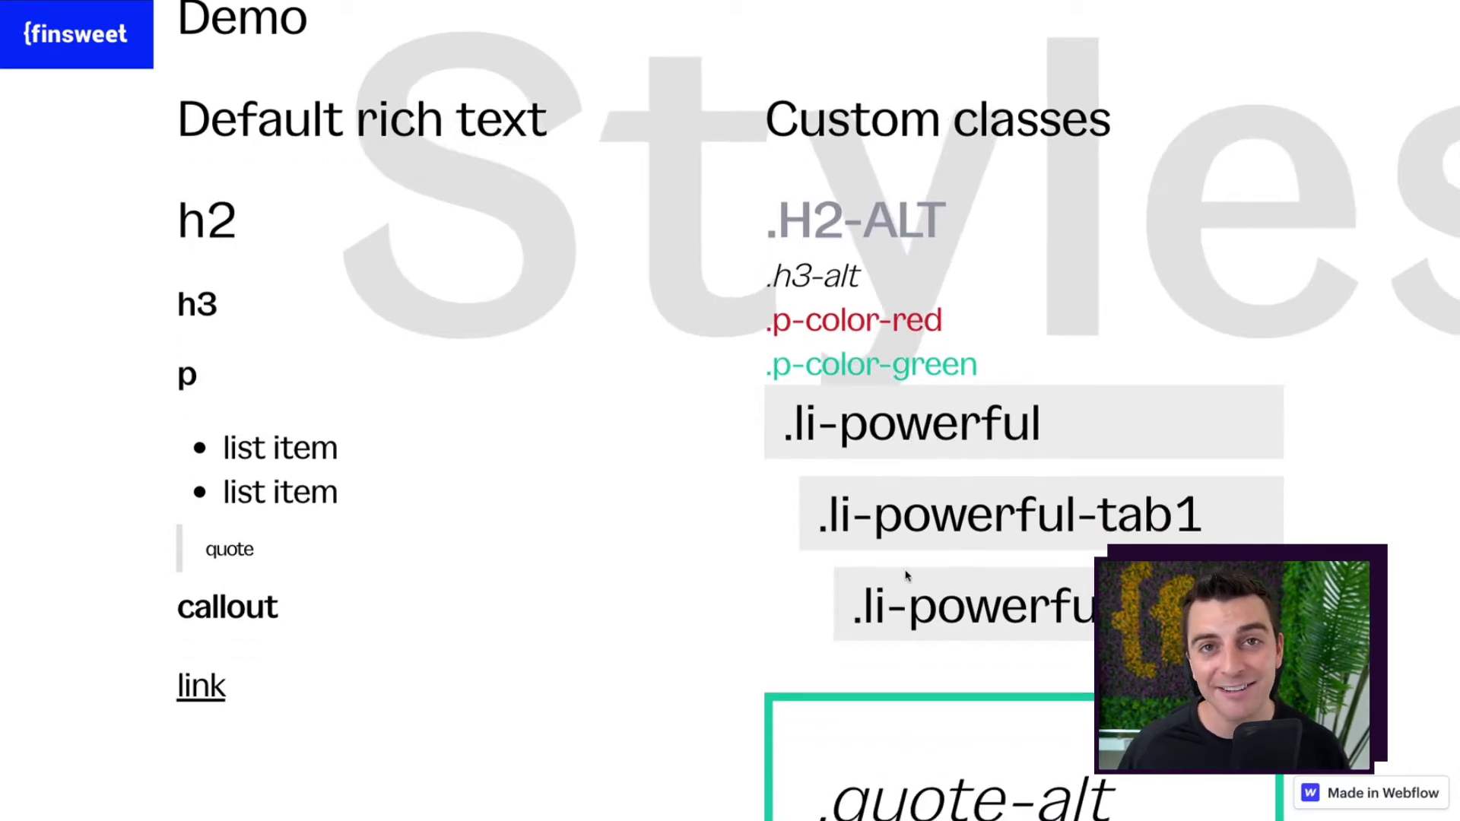
scroll(863, 563, down, 15)
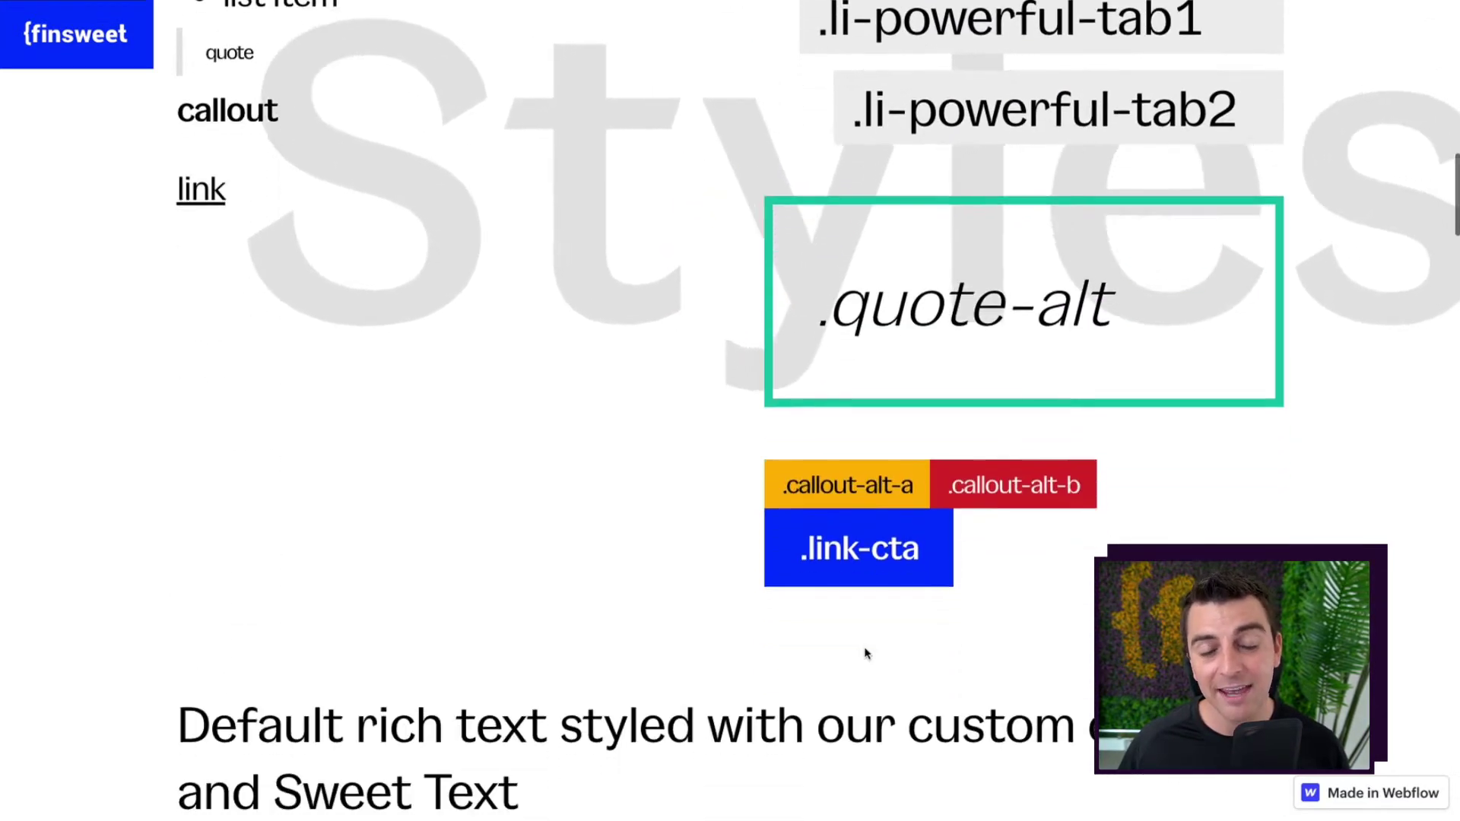
scroll(867, 647, down, 5)
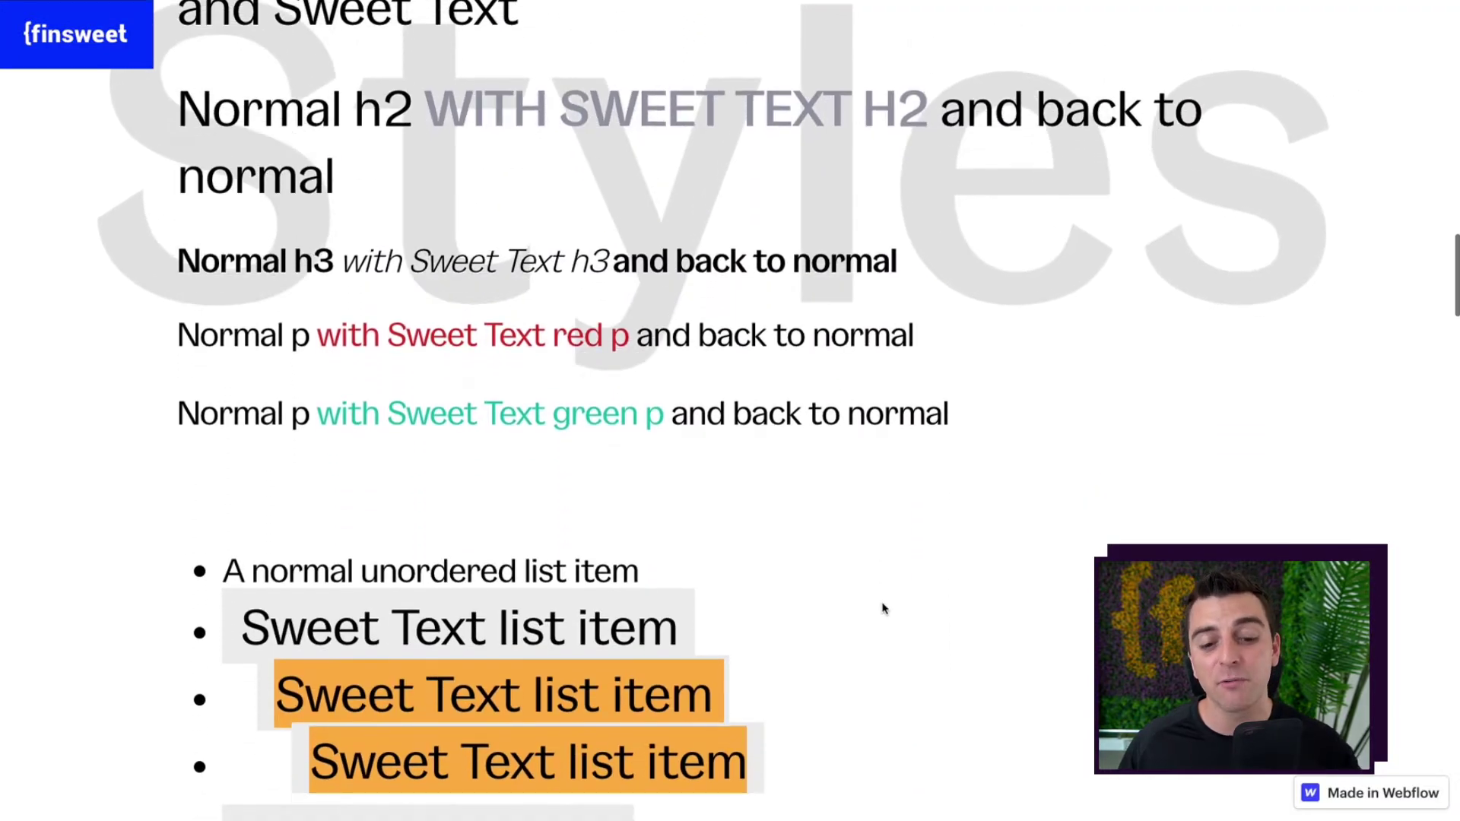
click(880, 612)
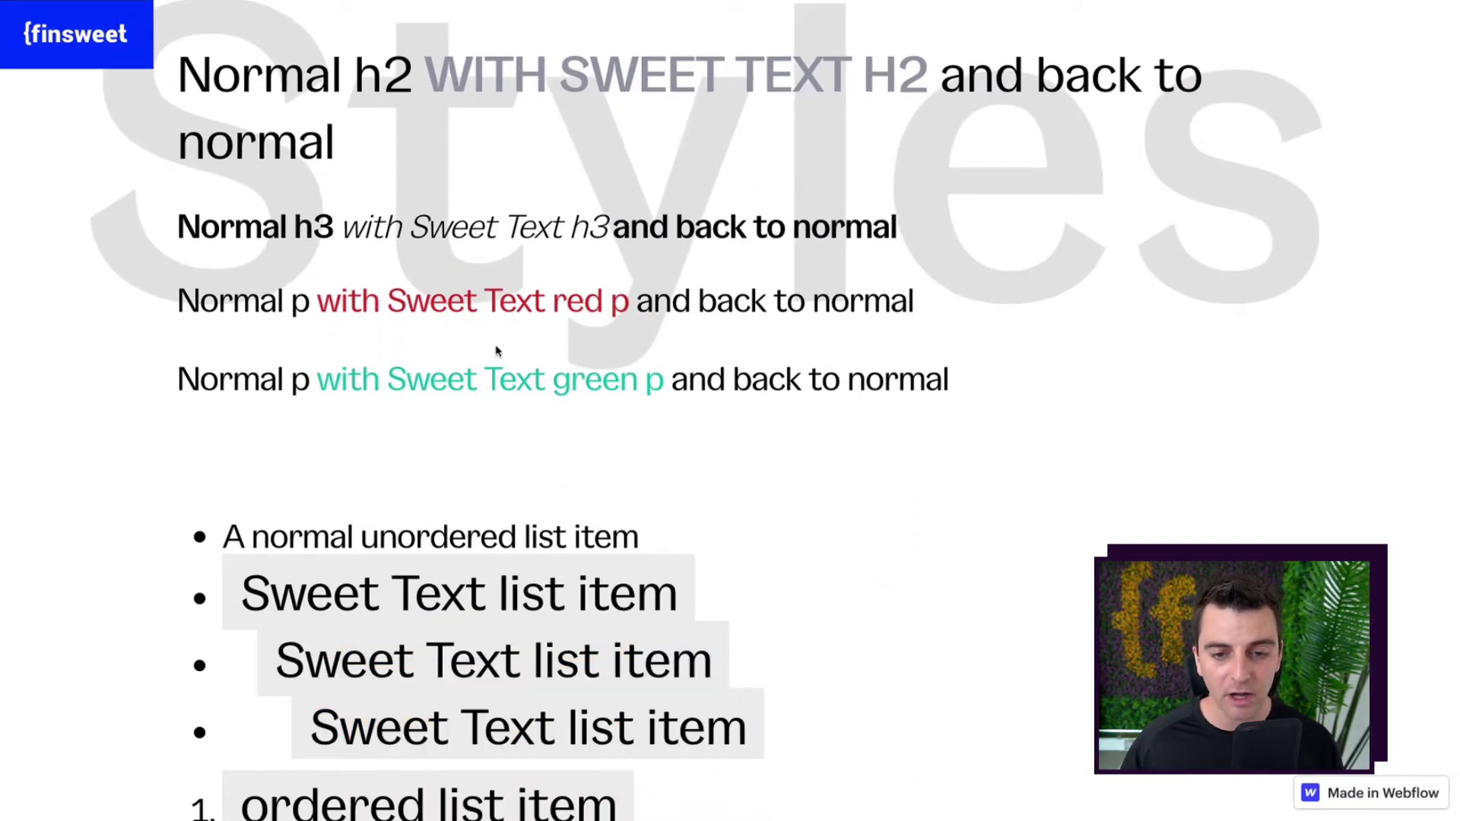
scroll(511, 228, up, 2)
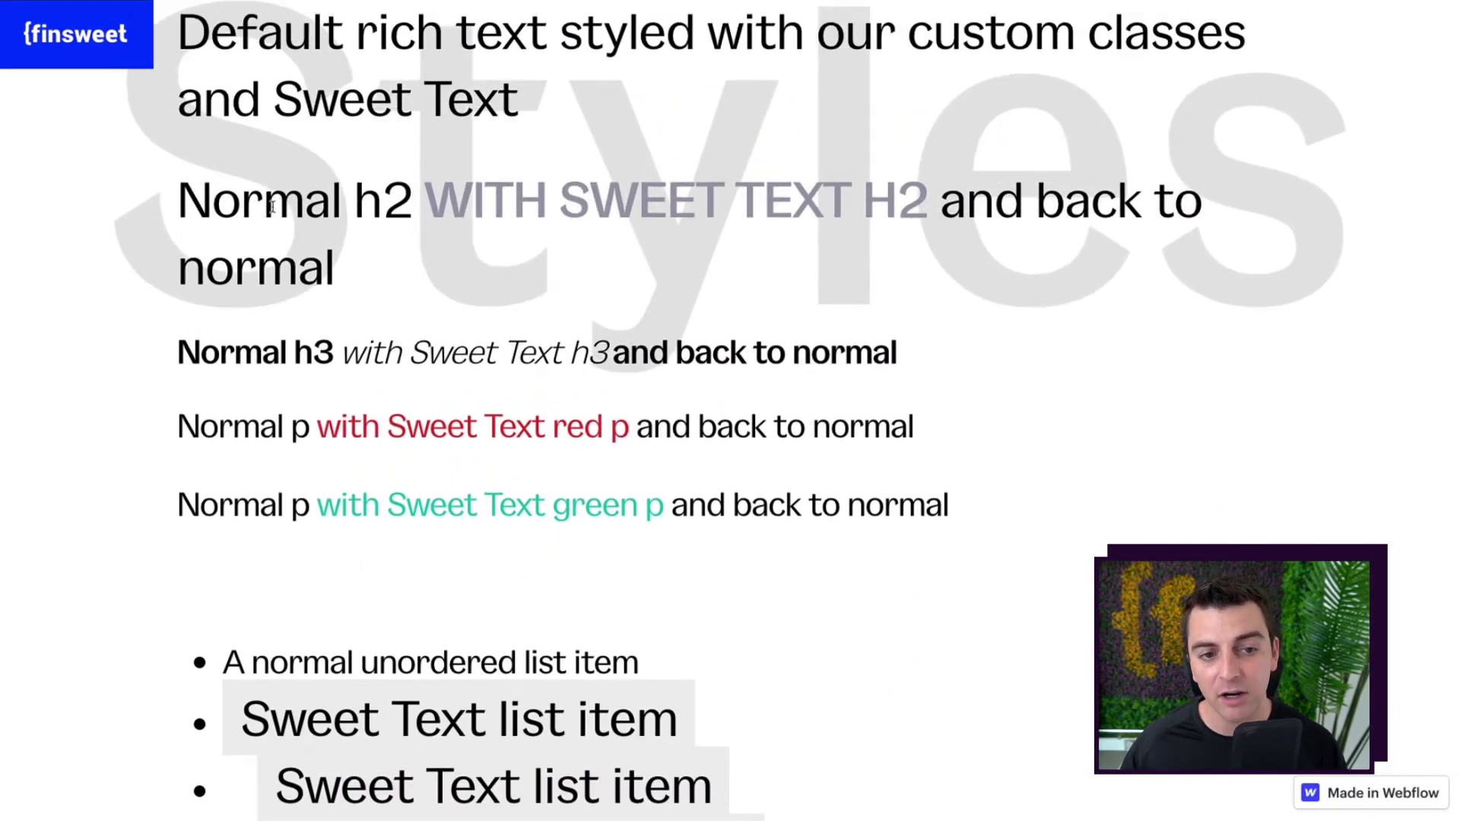
Step: Highlight sample text lines, then continue to the callout bars and BUY ME NOW button
drag(175, 206, 346, 261)
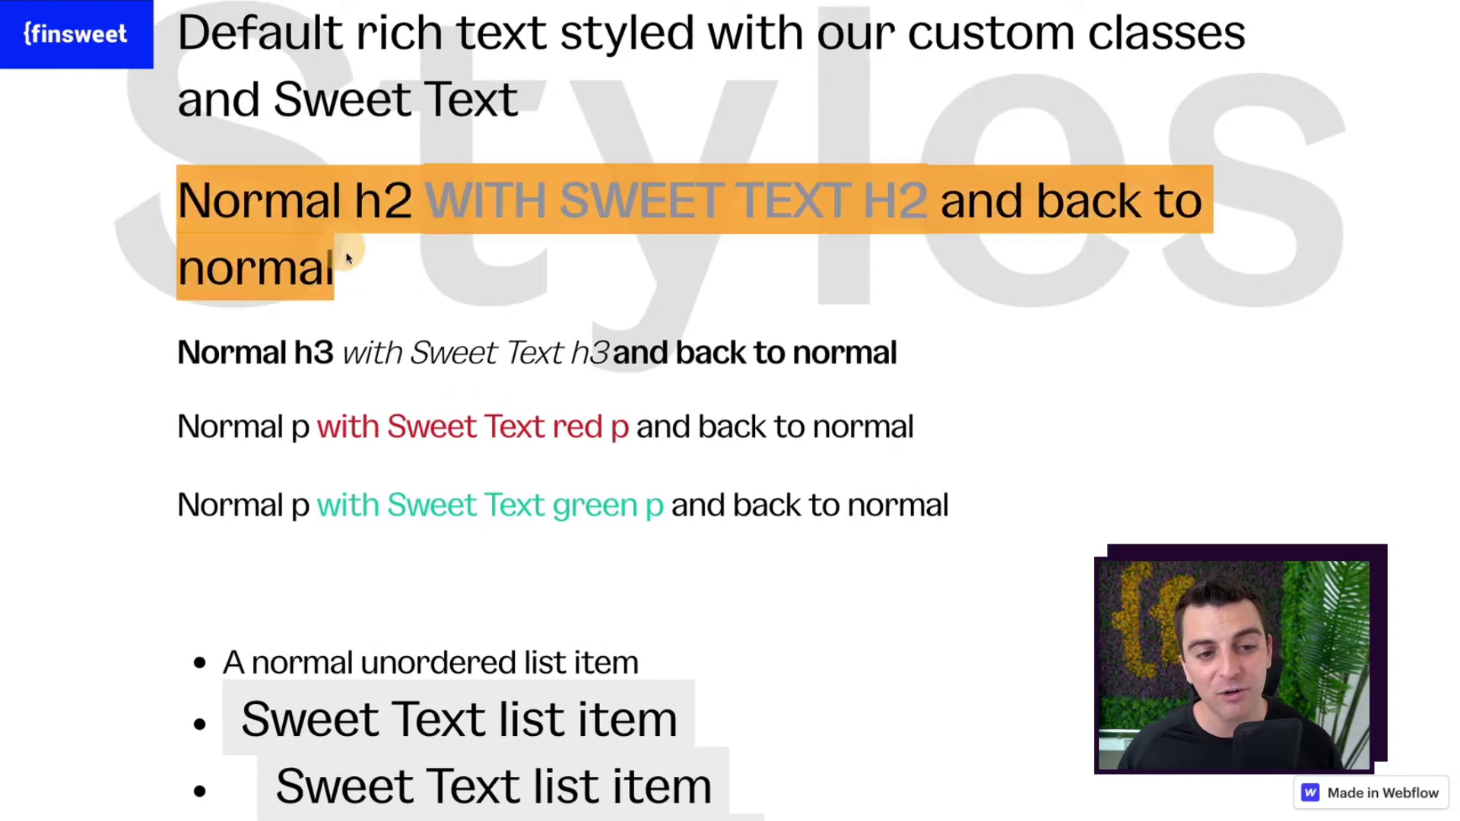
scroll(354, 278, down, 6)
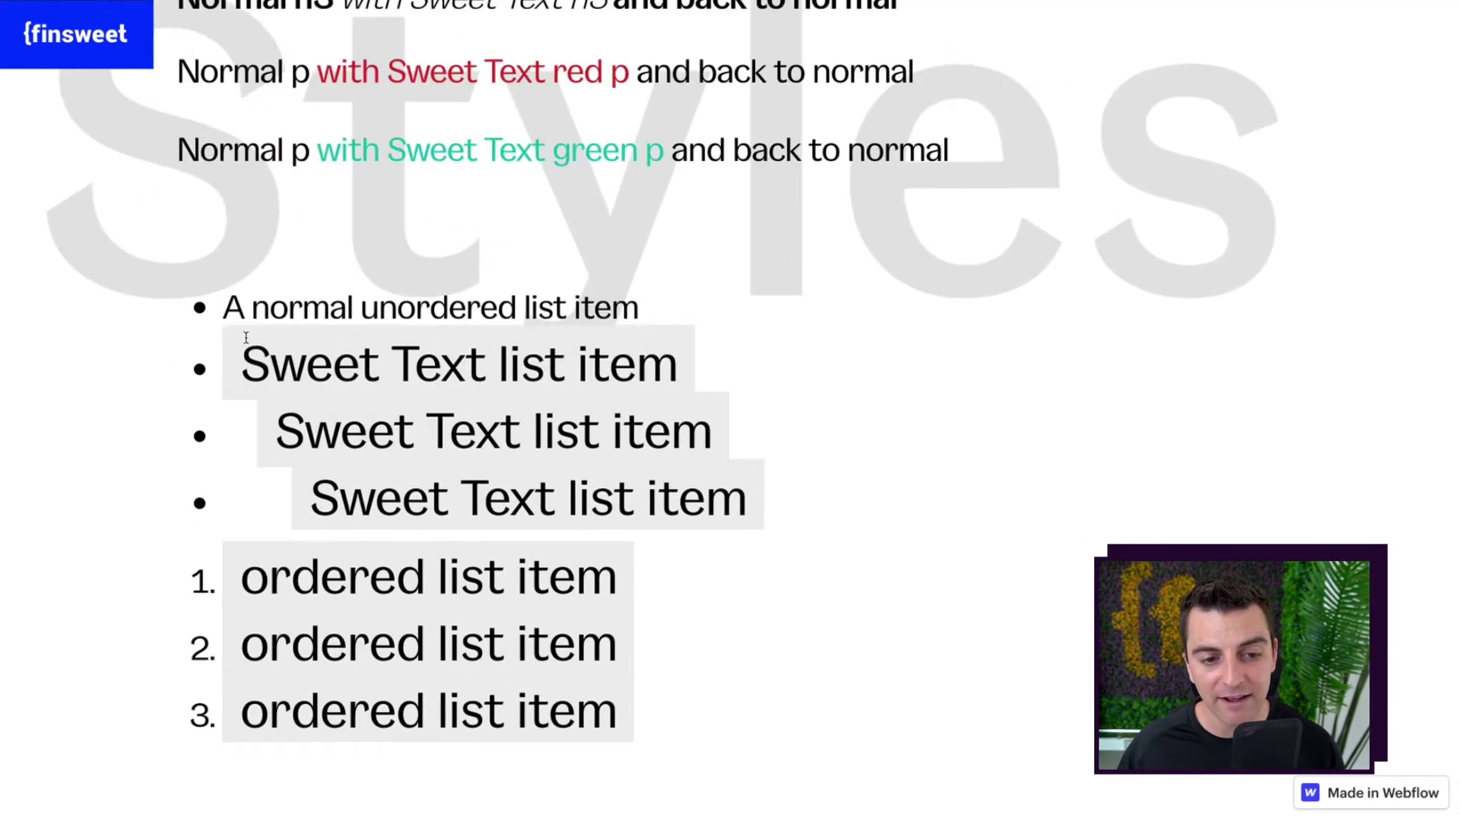
drag(236, 370, 760, 499)
scroll(760, 502, down, 3)
scroll(762, 506, down, 4)
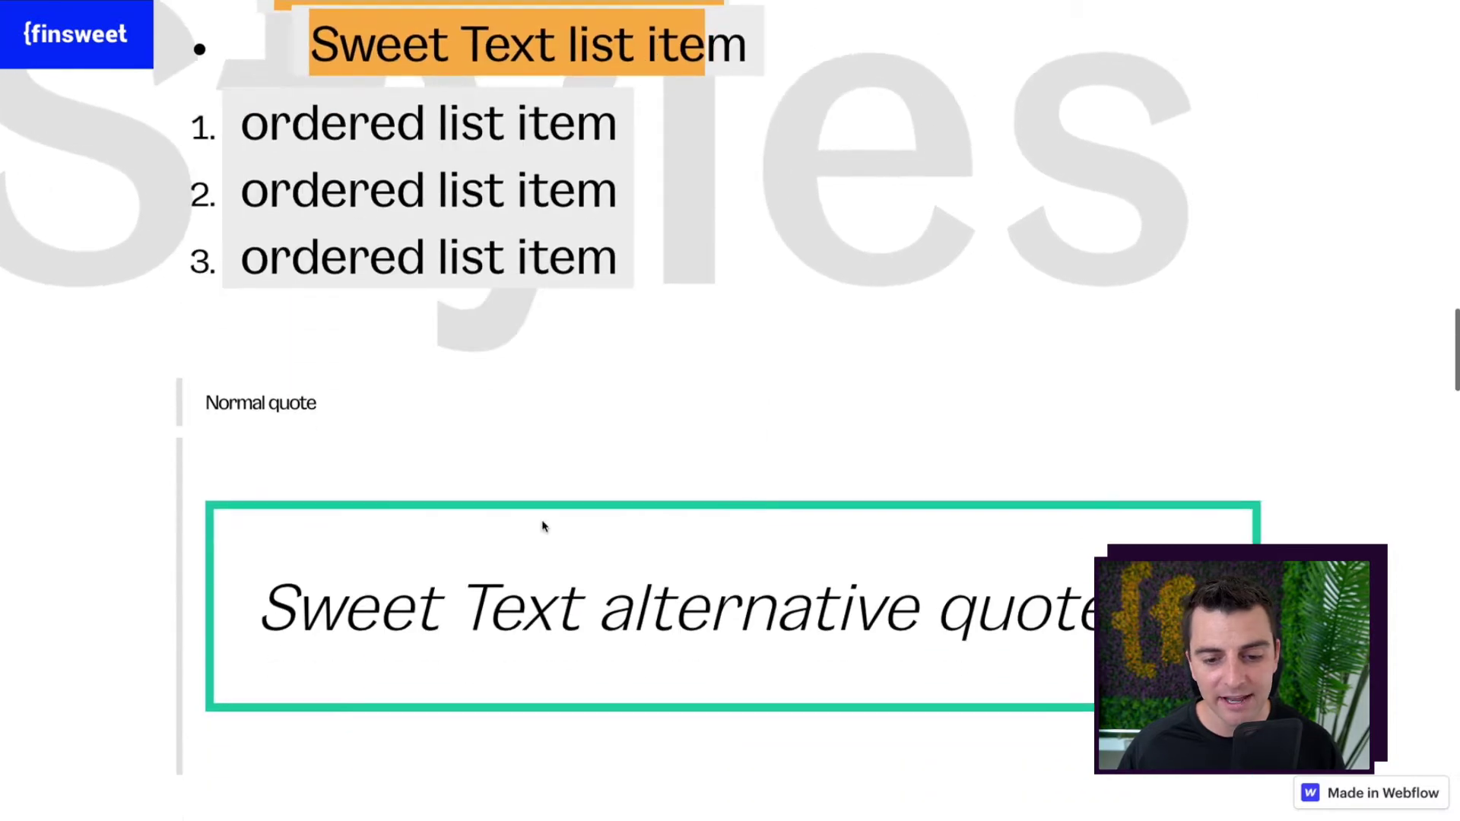
scroll(536, 524, down, 2)
scroll(476, 502, down, 7)
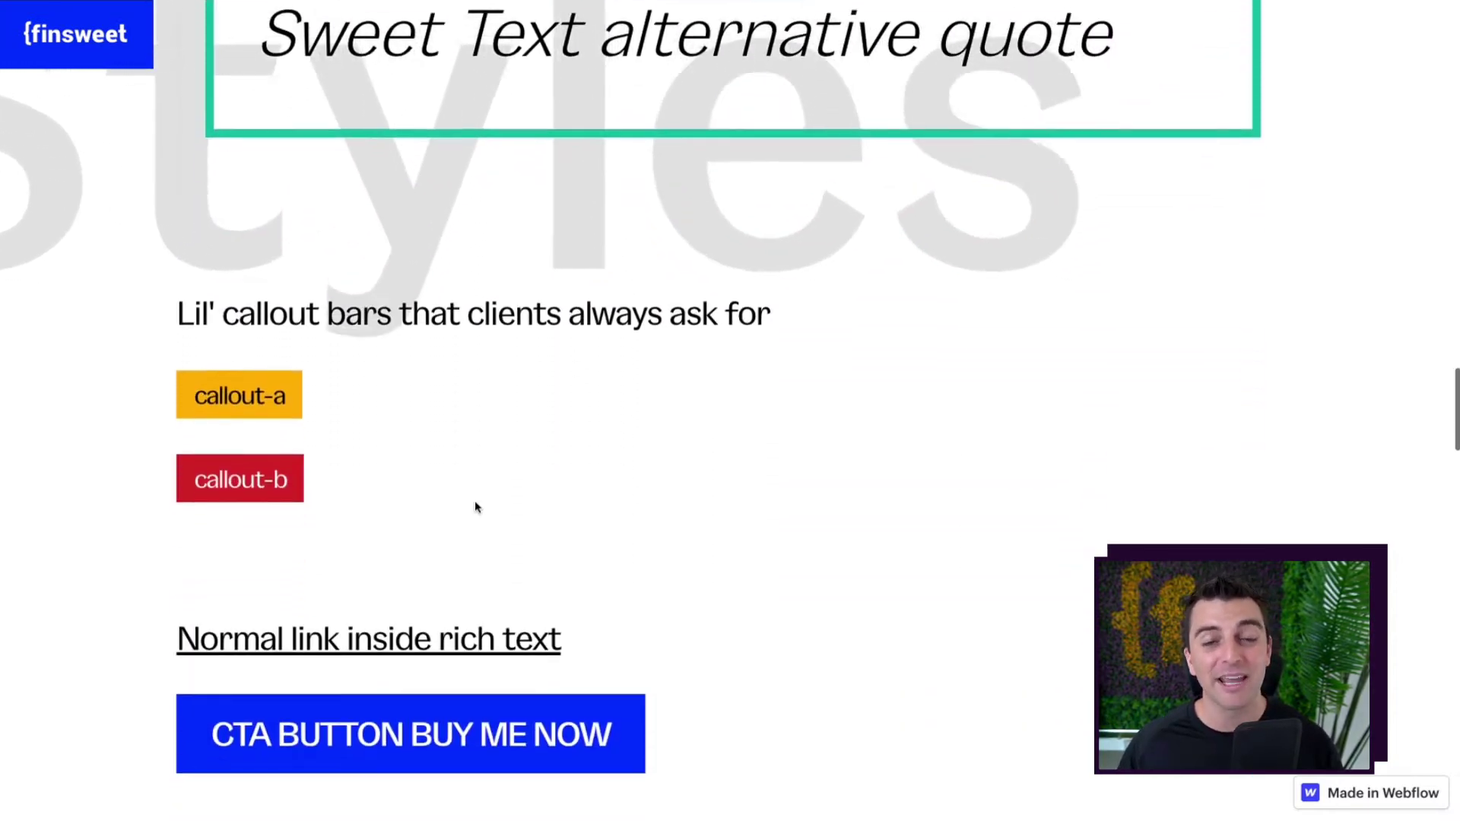
scroll(464, 510, down, 2)
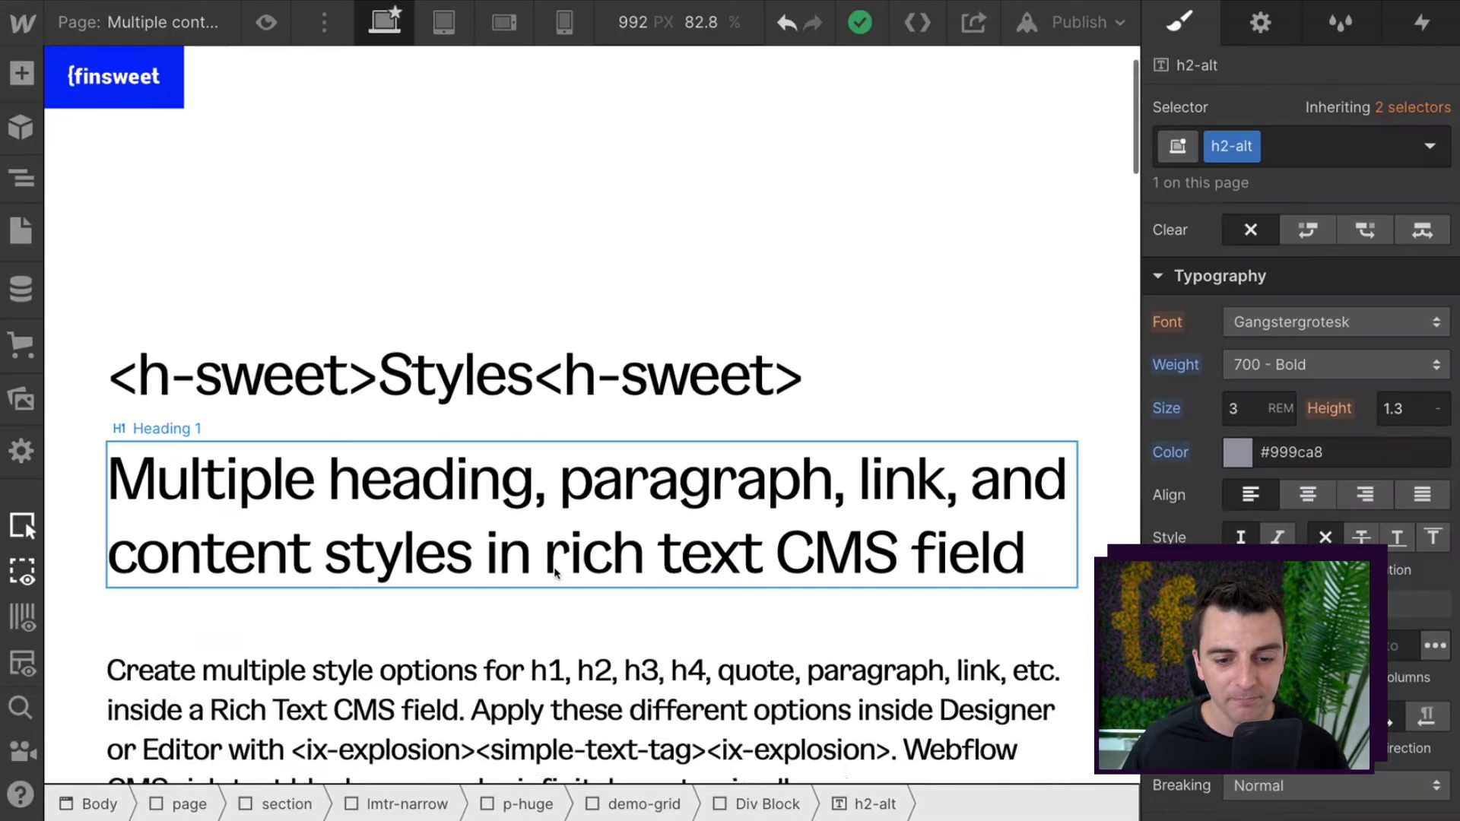
Step: Select the default Rich Text Block and its h2, h3, paragraph, list item, quote, callout and link
scroll(350, 386, down, 13)
click(351, 388)
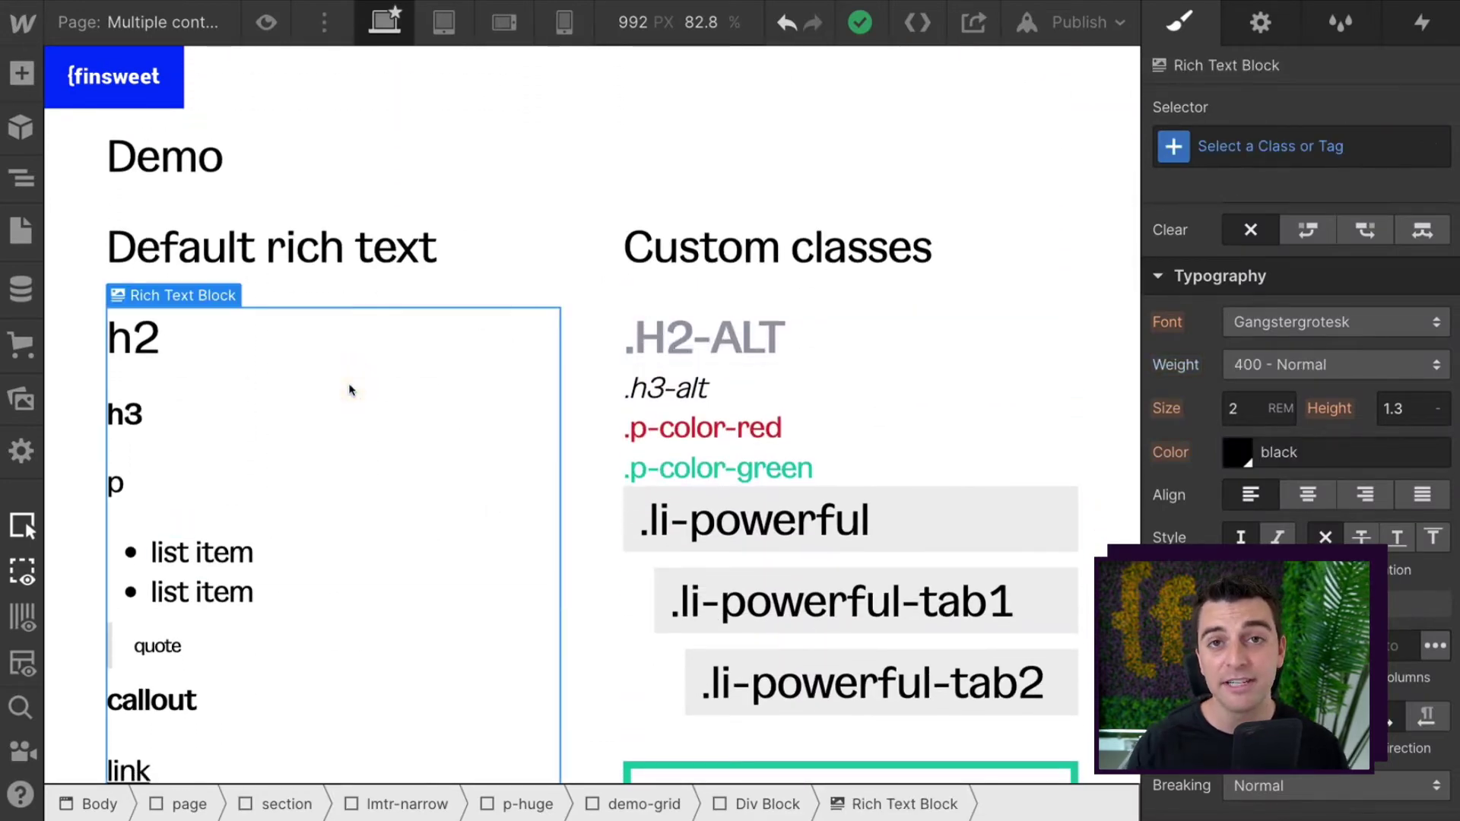
scroll(349, 389, down, 2)
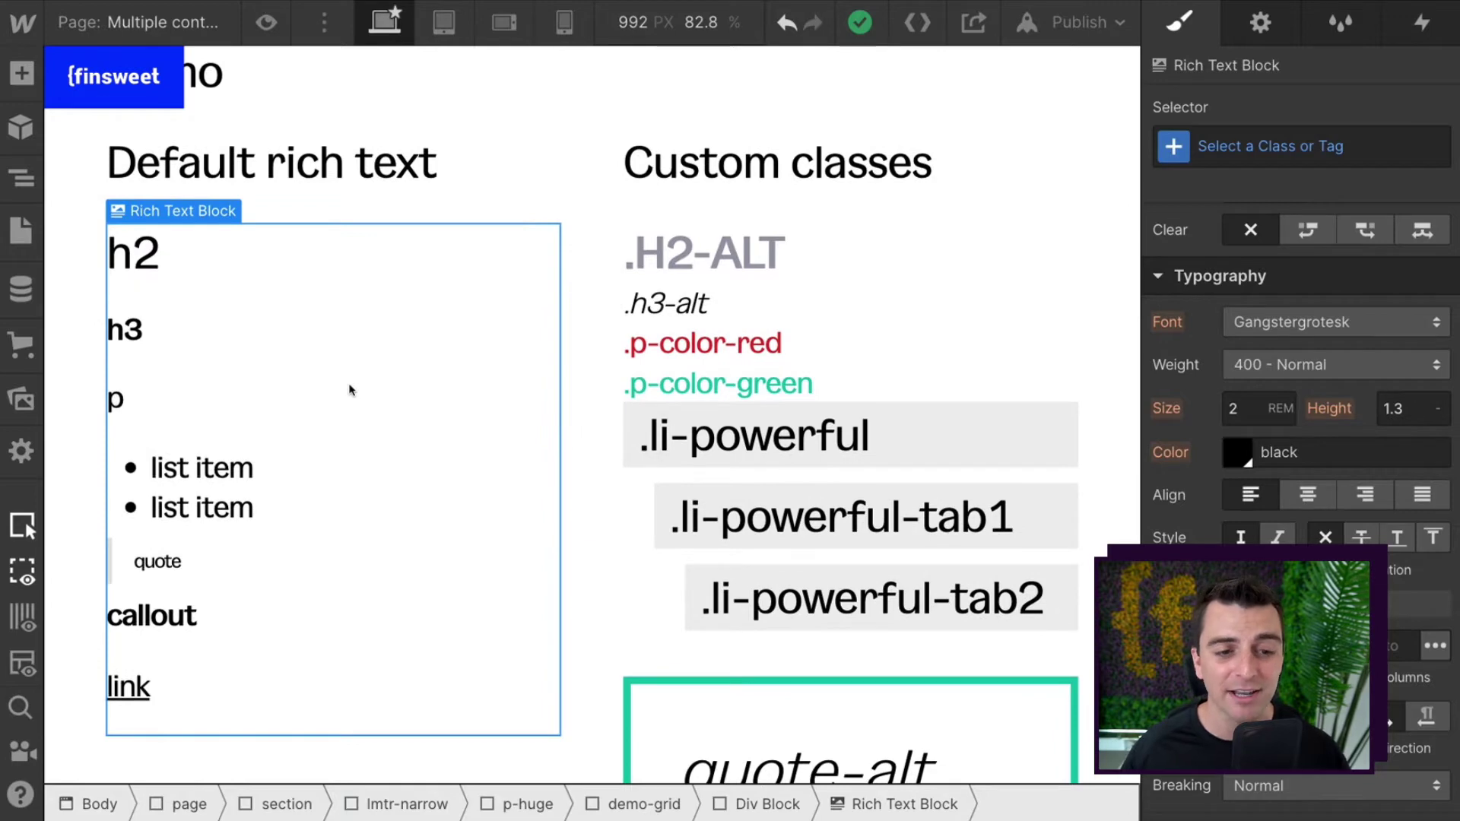
click(212, 256)
click(162, 330)
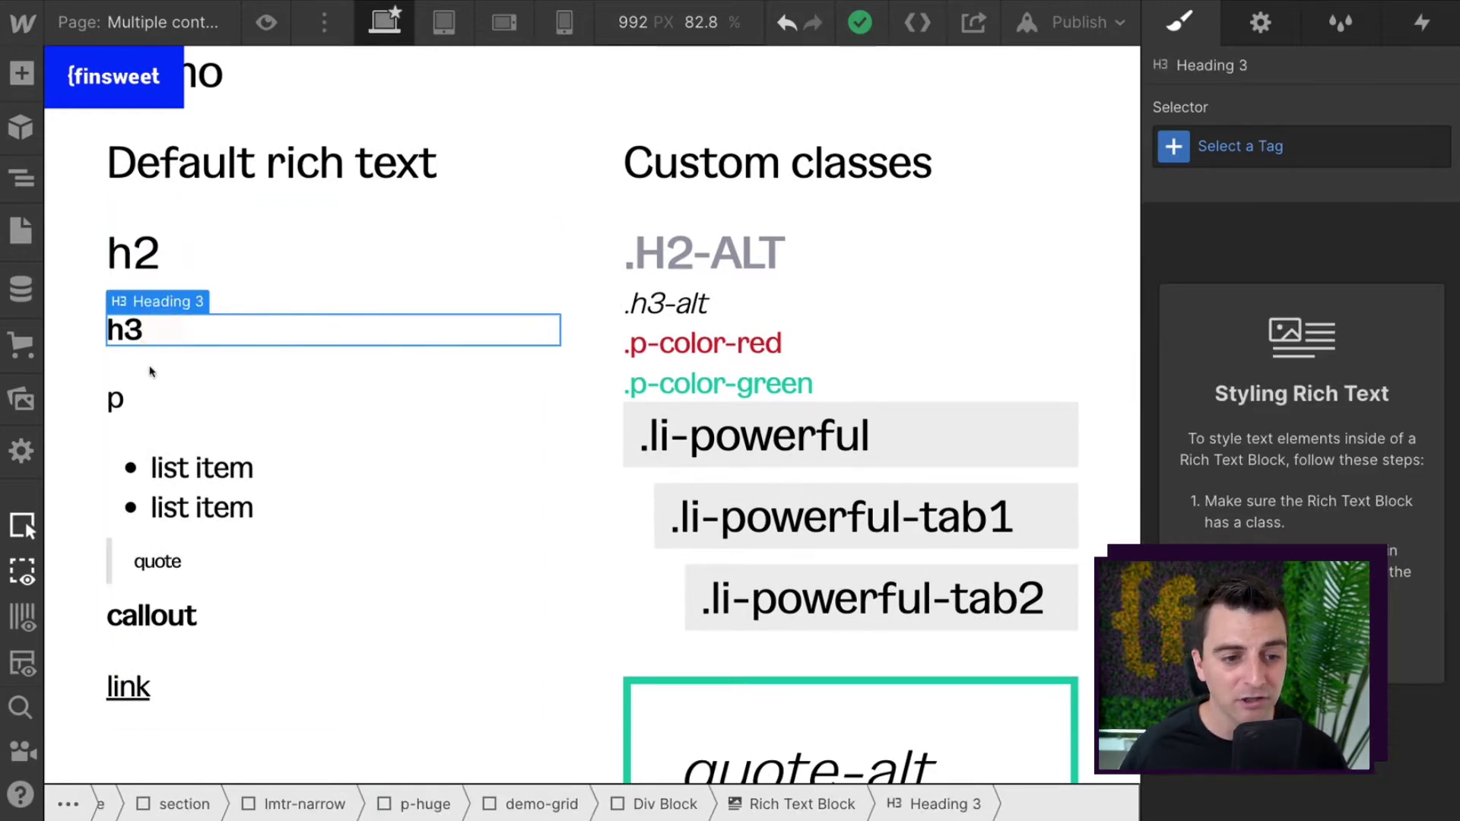
click(118, 398)
click(190, 471)
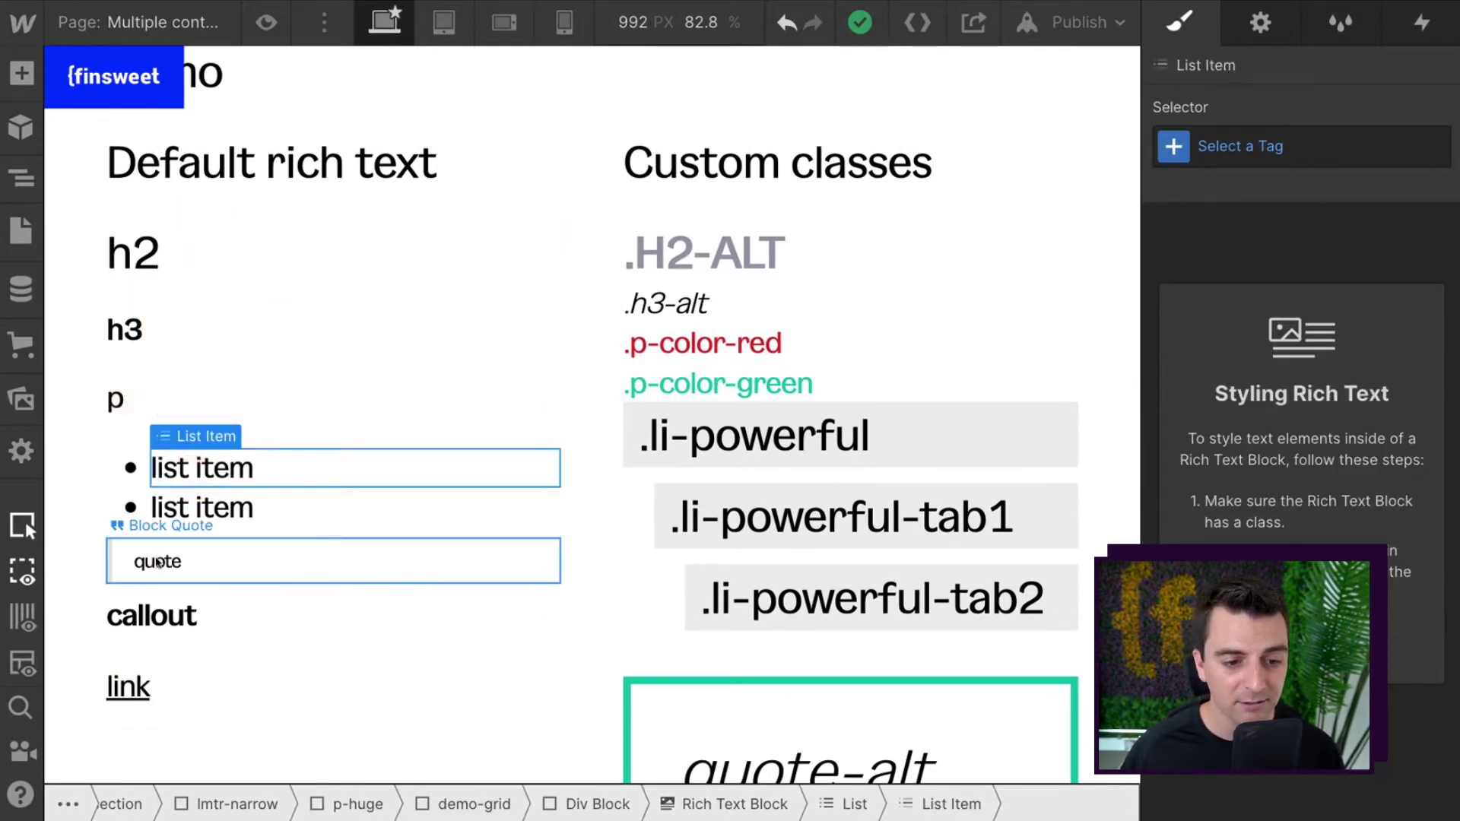
click(157, 563)
click(152, 616)
click(135, 680)
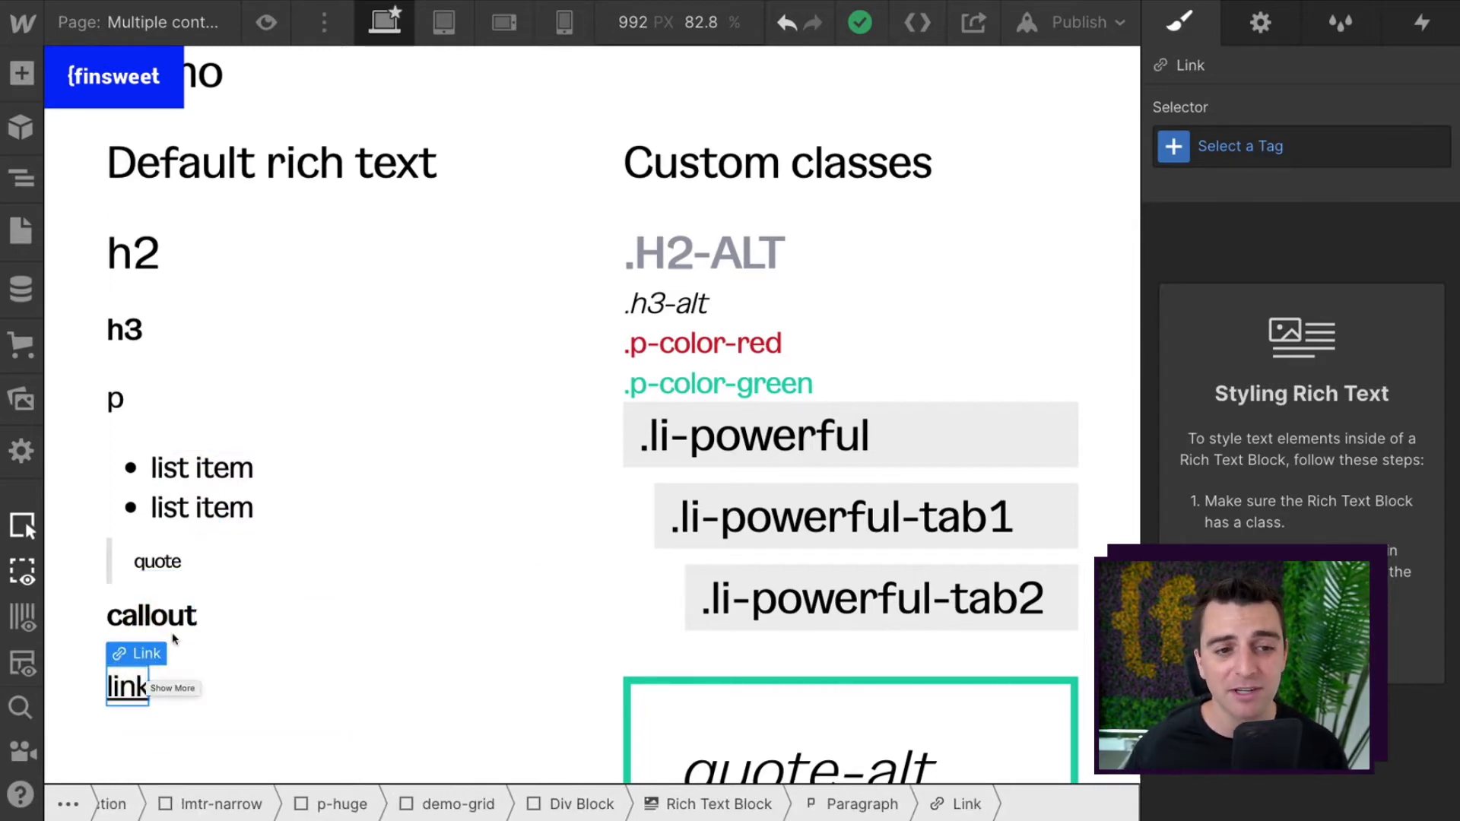
Step: Target All H2 Headings via Select a Tag, then reselect the block and its first list item
click(183, 251)
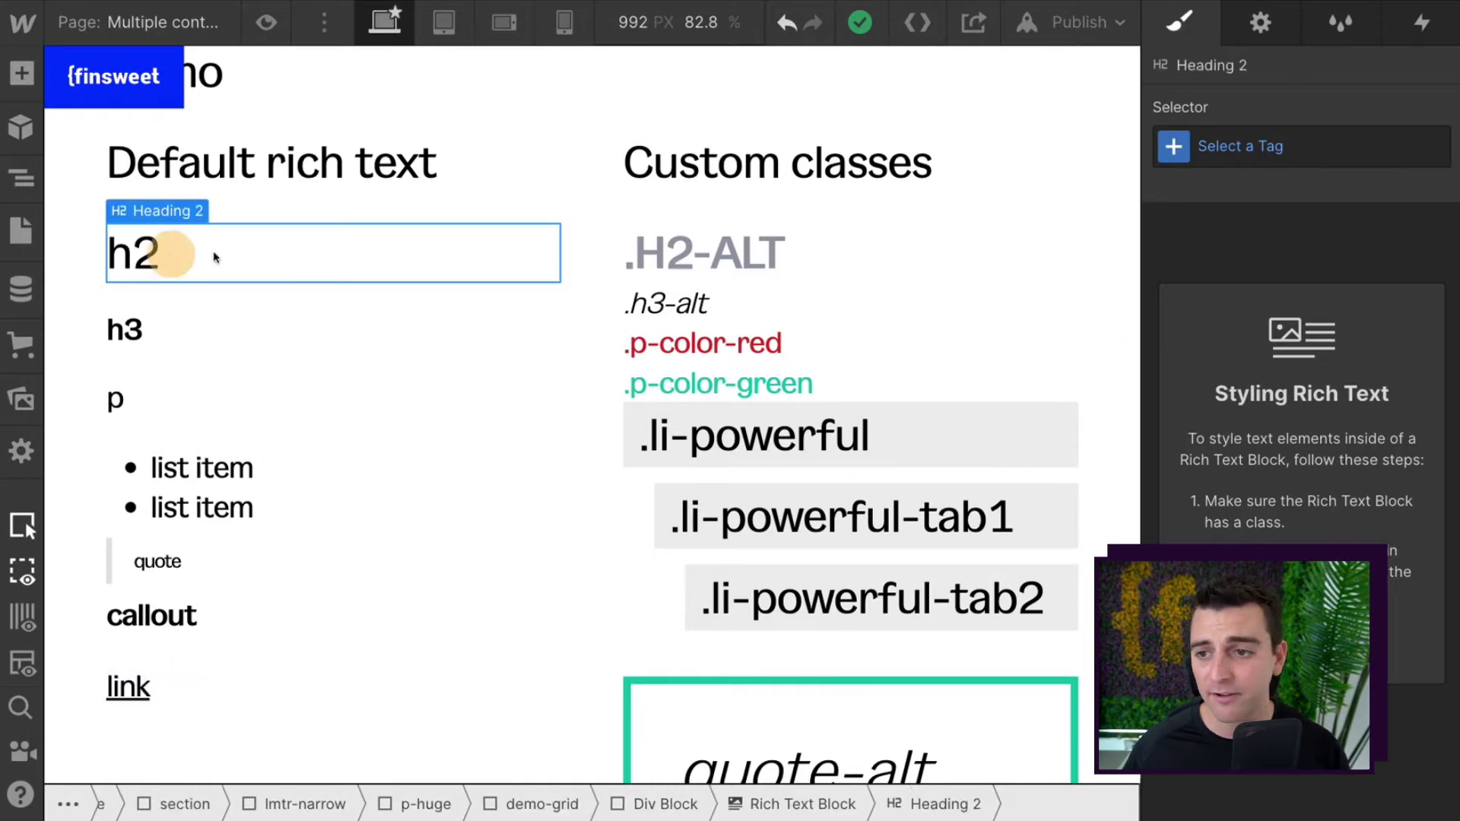
click(1214, 152)
click(1255, 226)
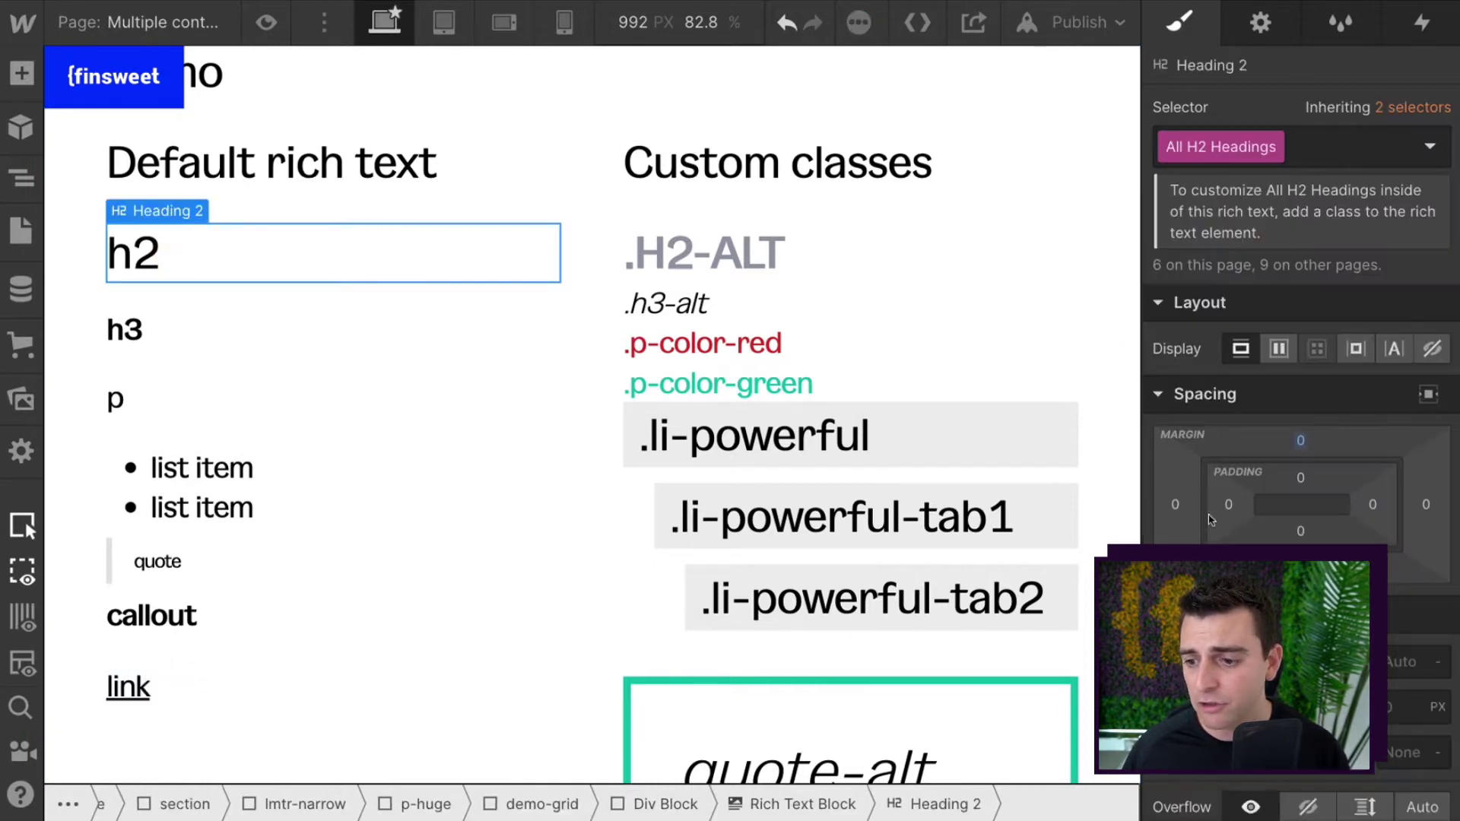
click(551, 437)
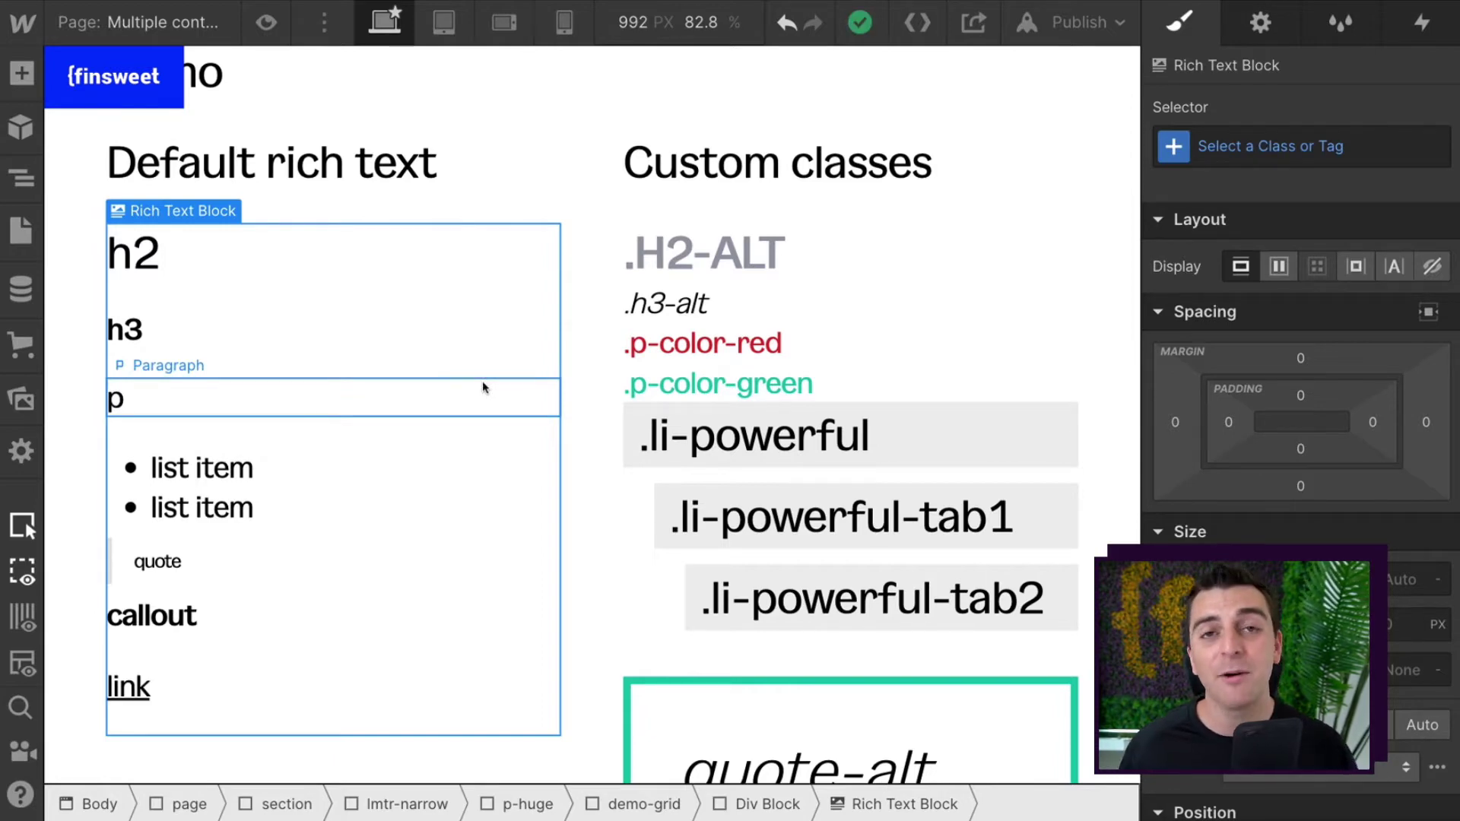
click(336, 467)
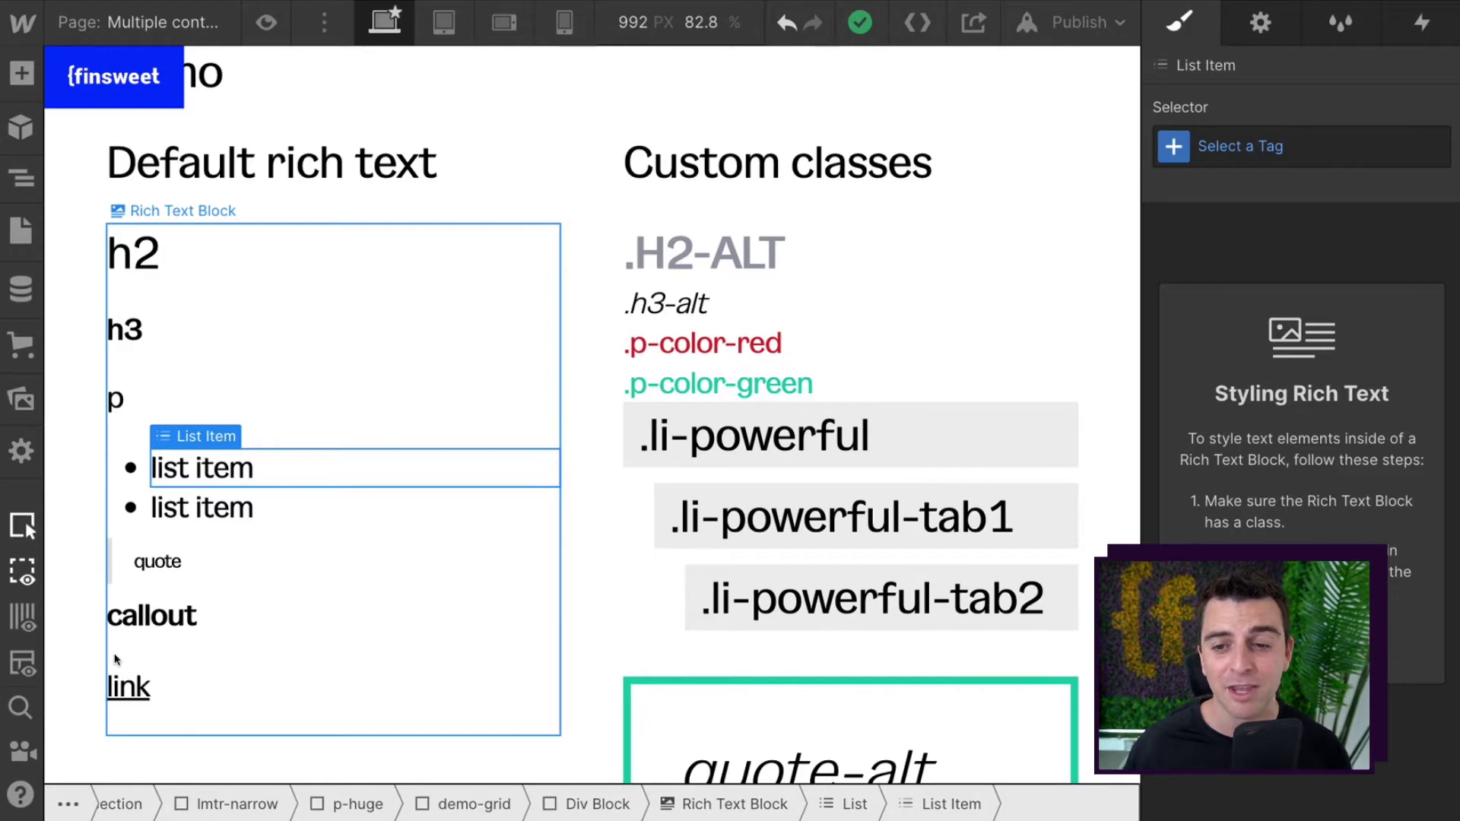
Step: Inspect the .H2-ALT, .h3-alt, .p-color-red and .p-color-green sample styles
click(703, 251)
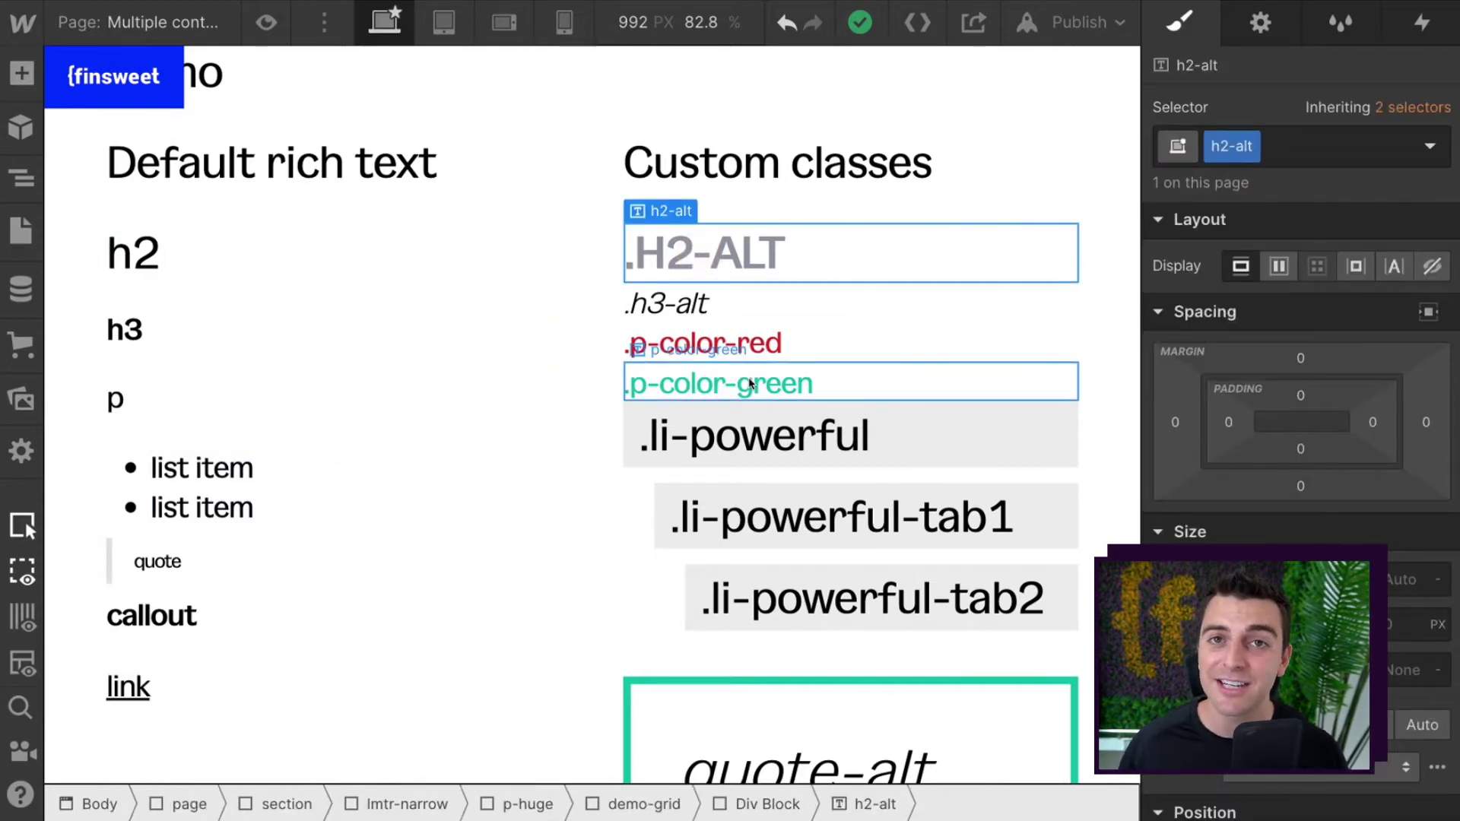
scroll(750, 384, down, 12)
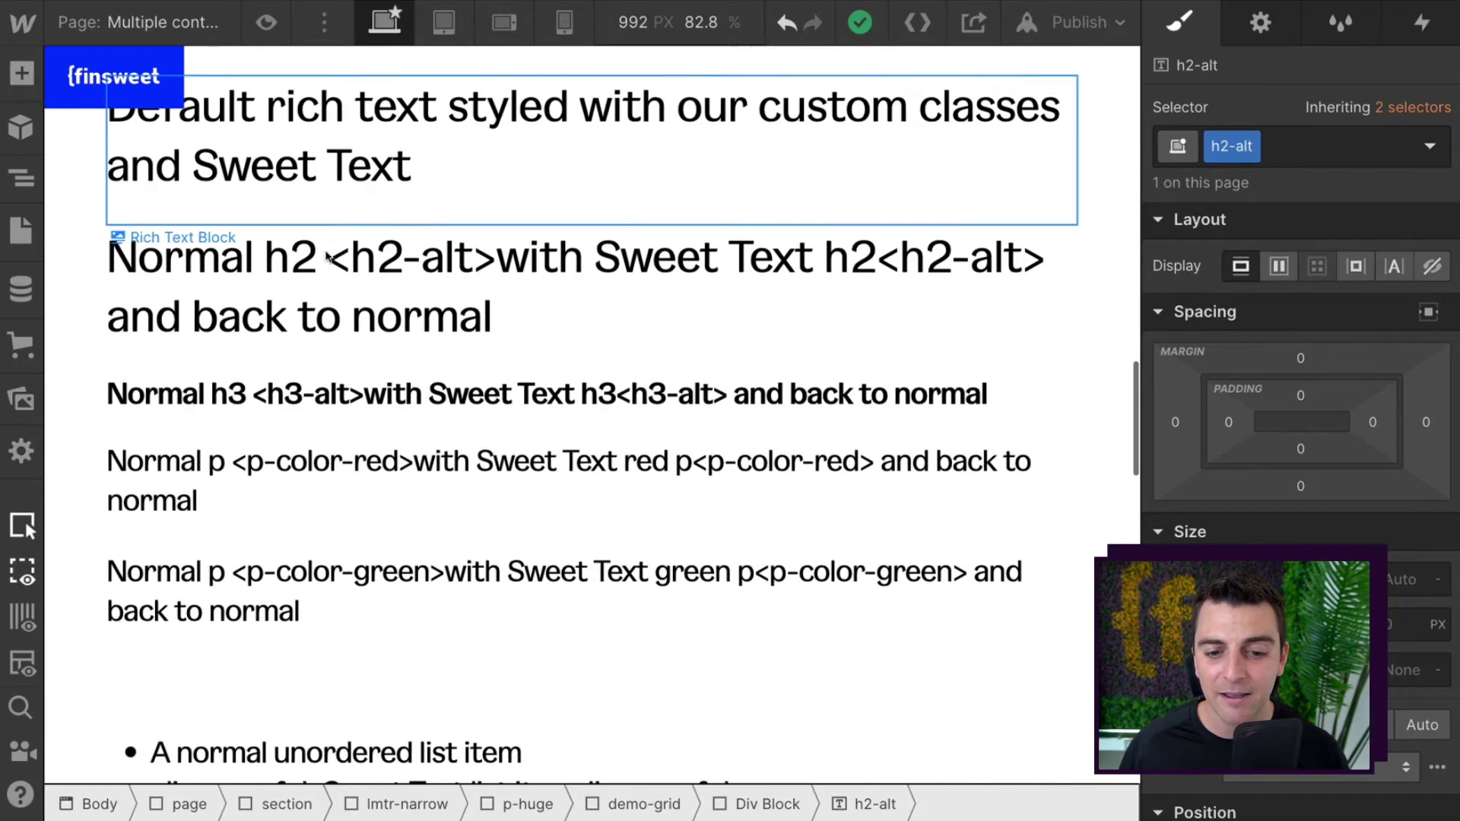
scroll(690, 638, up, 12)
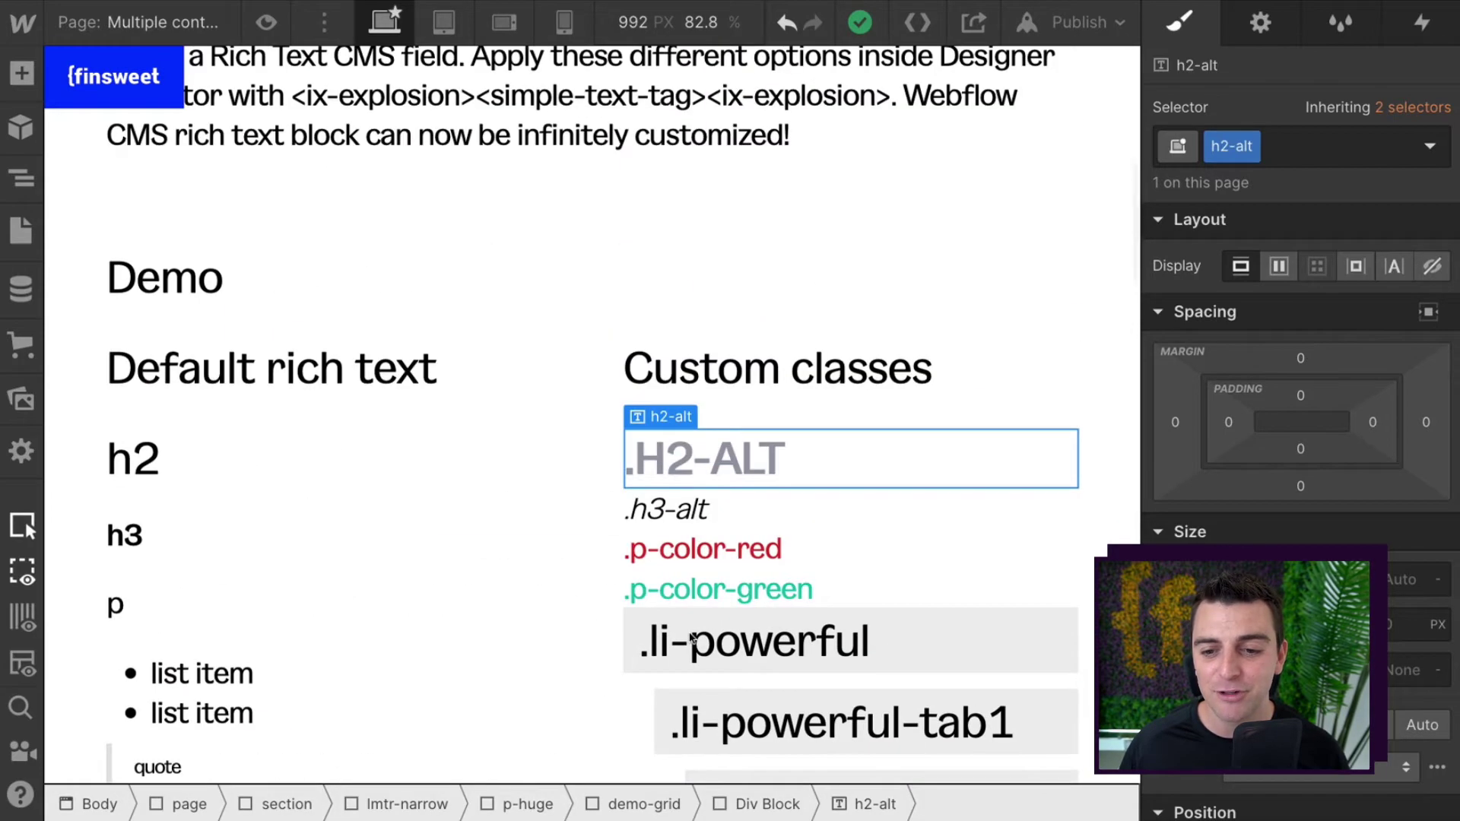
scroll(692, 638, down, 3)
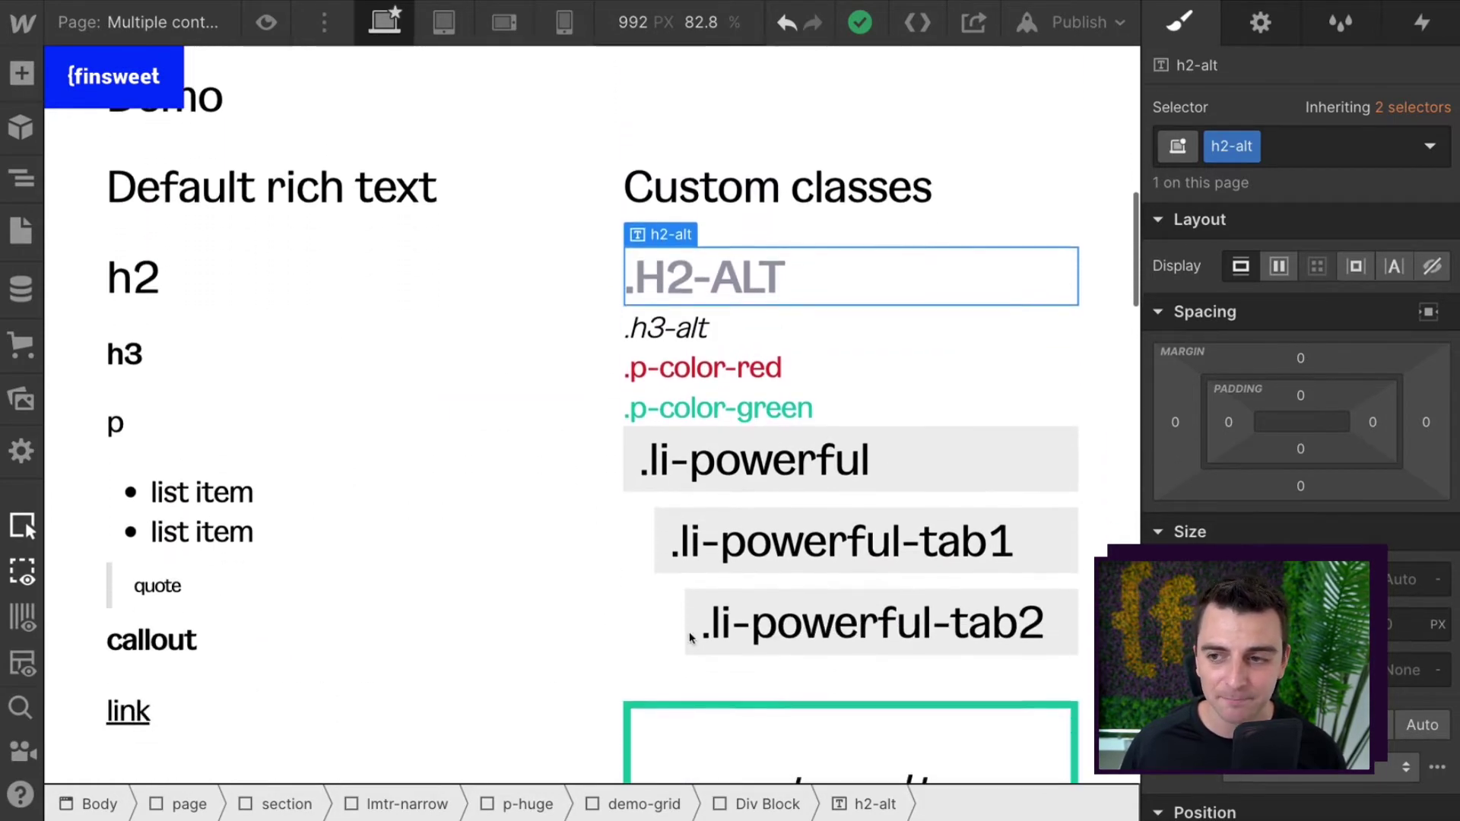
scroll(1217, 525, down, 8)
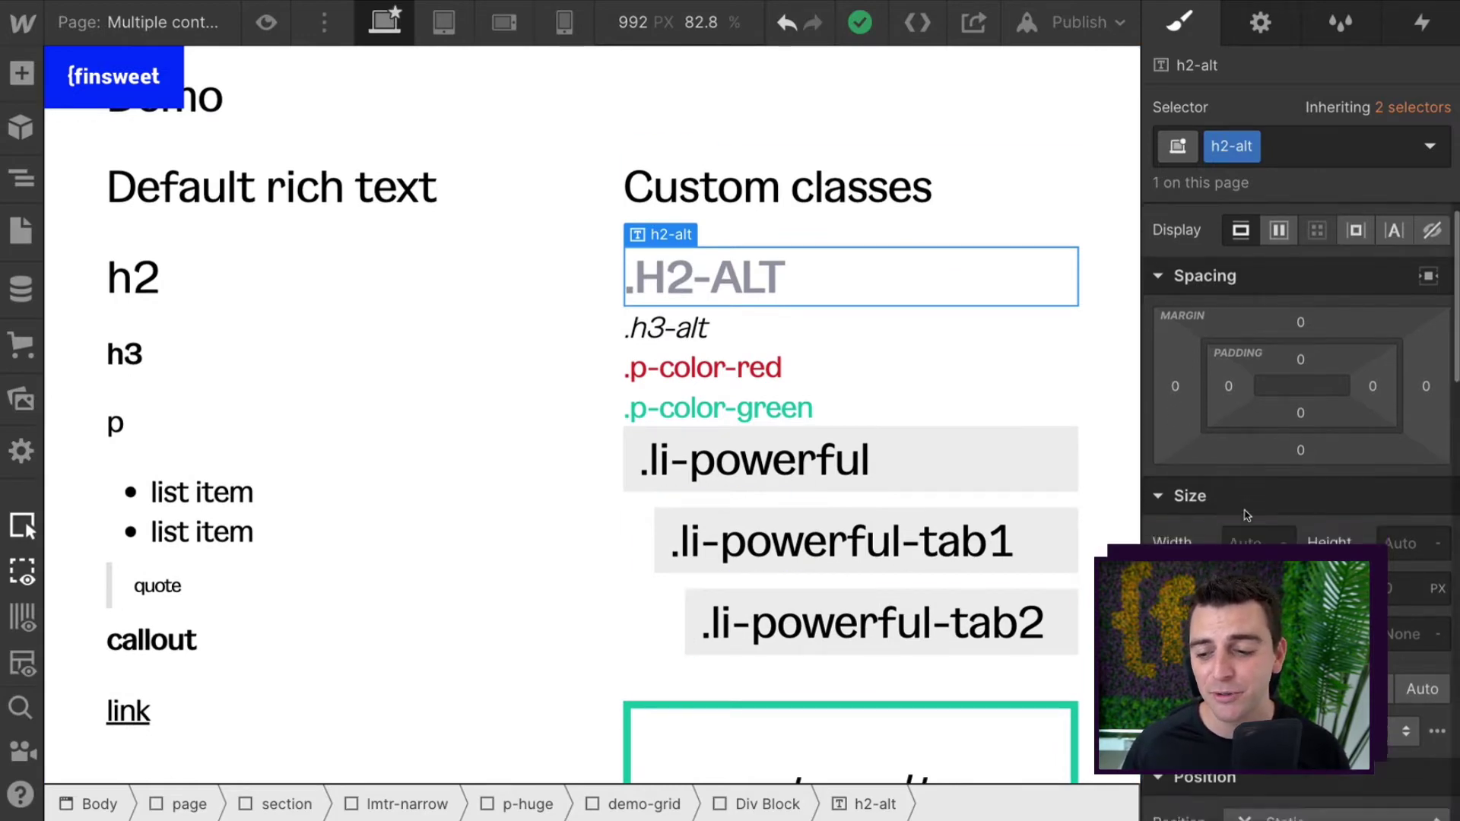
scroll(1248, 515, down, 1)
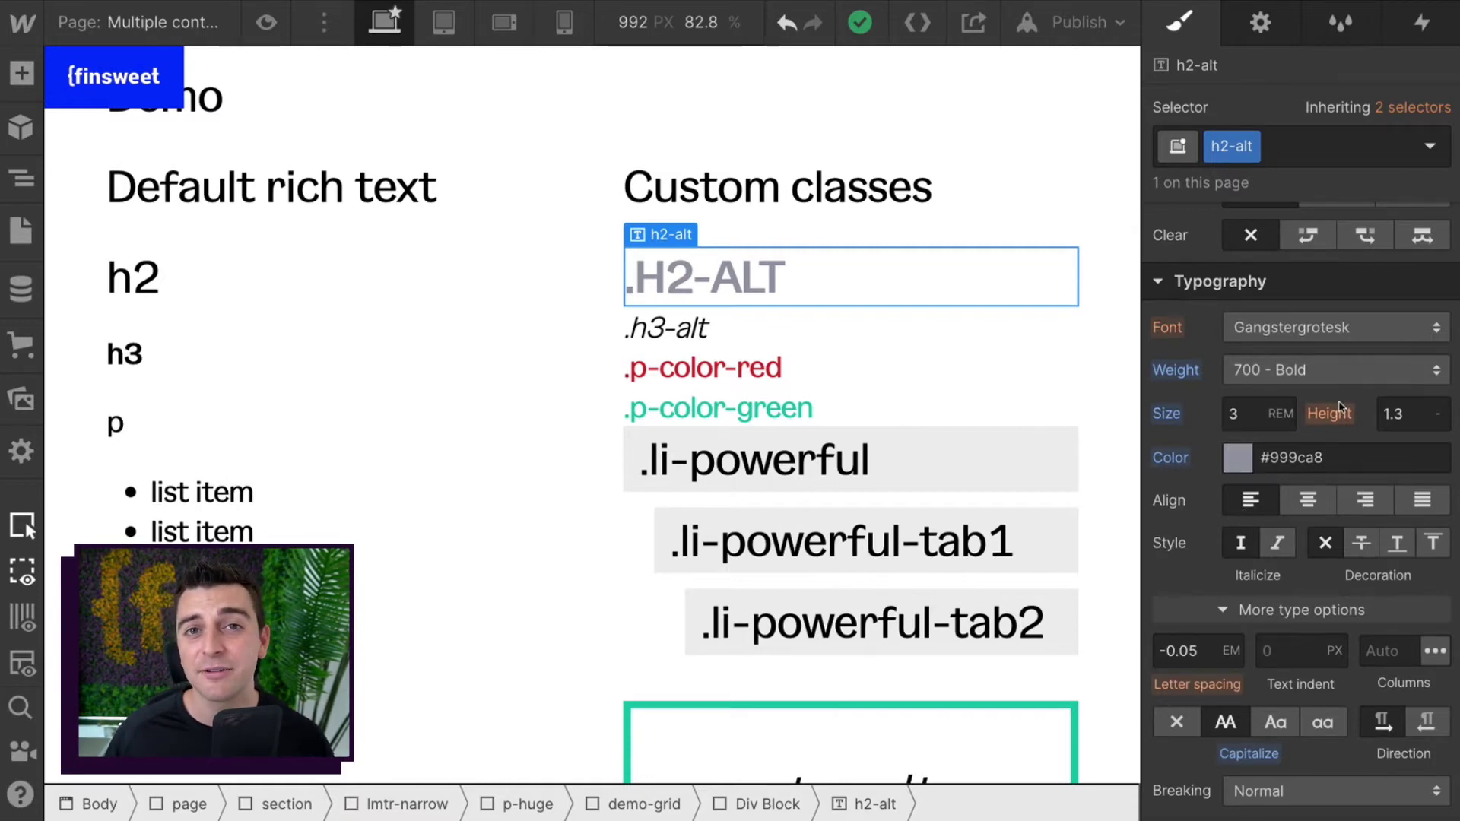
click(836, 328)
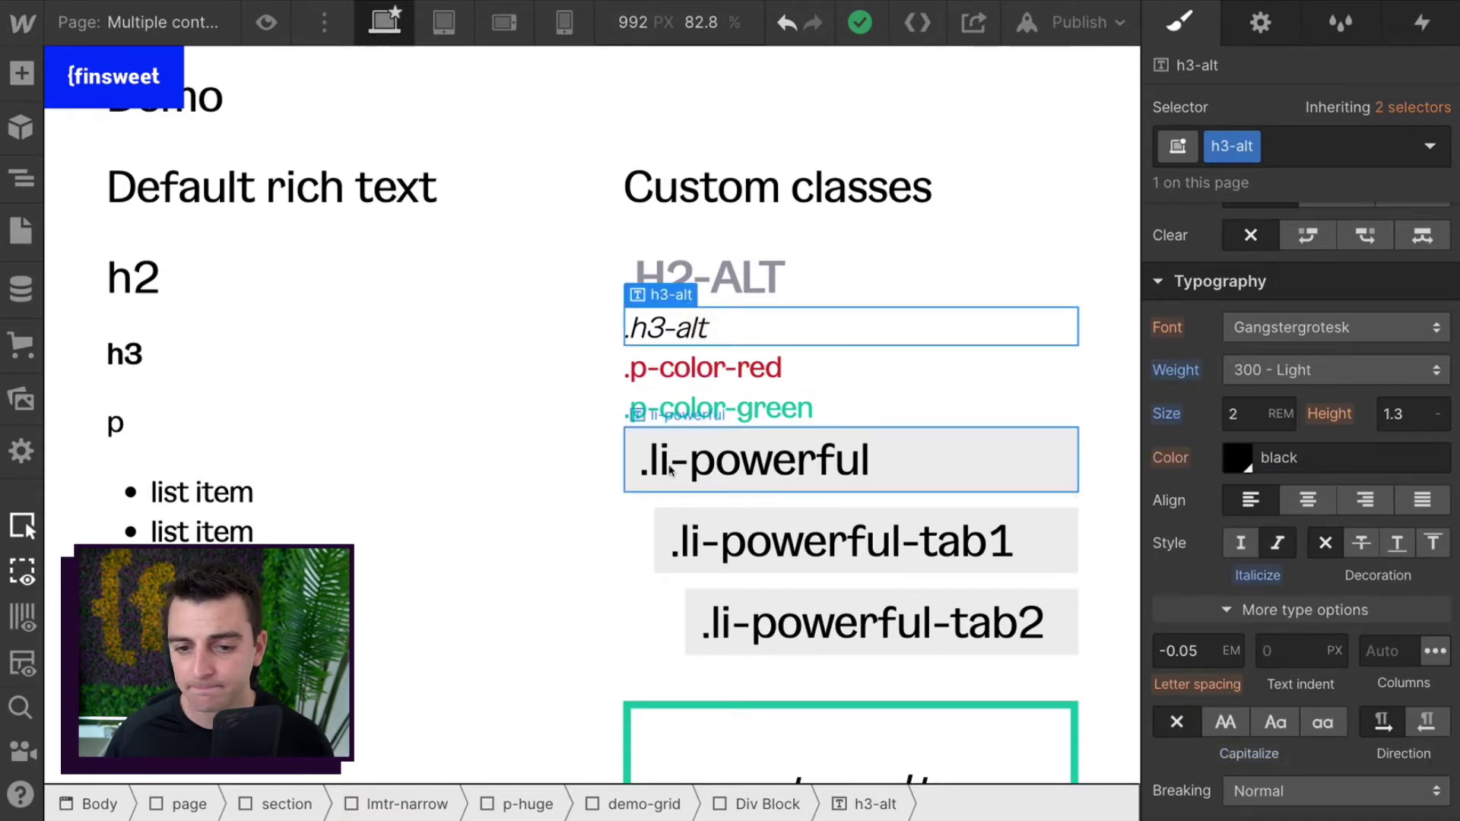
click(708, 367)
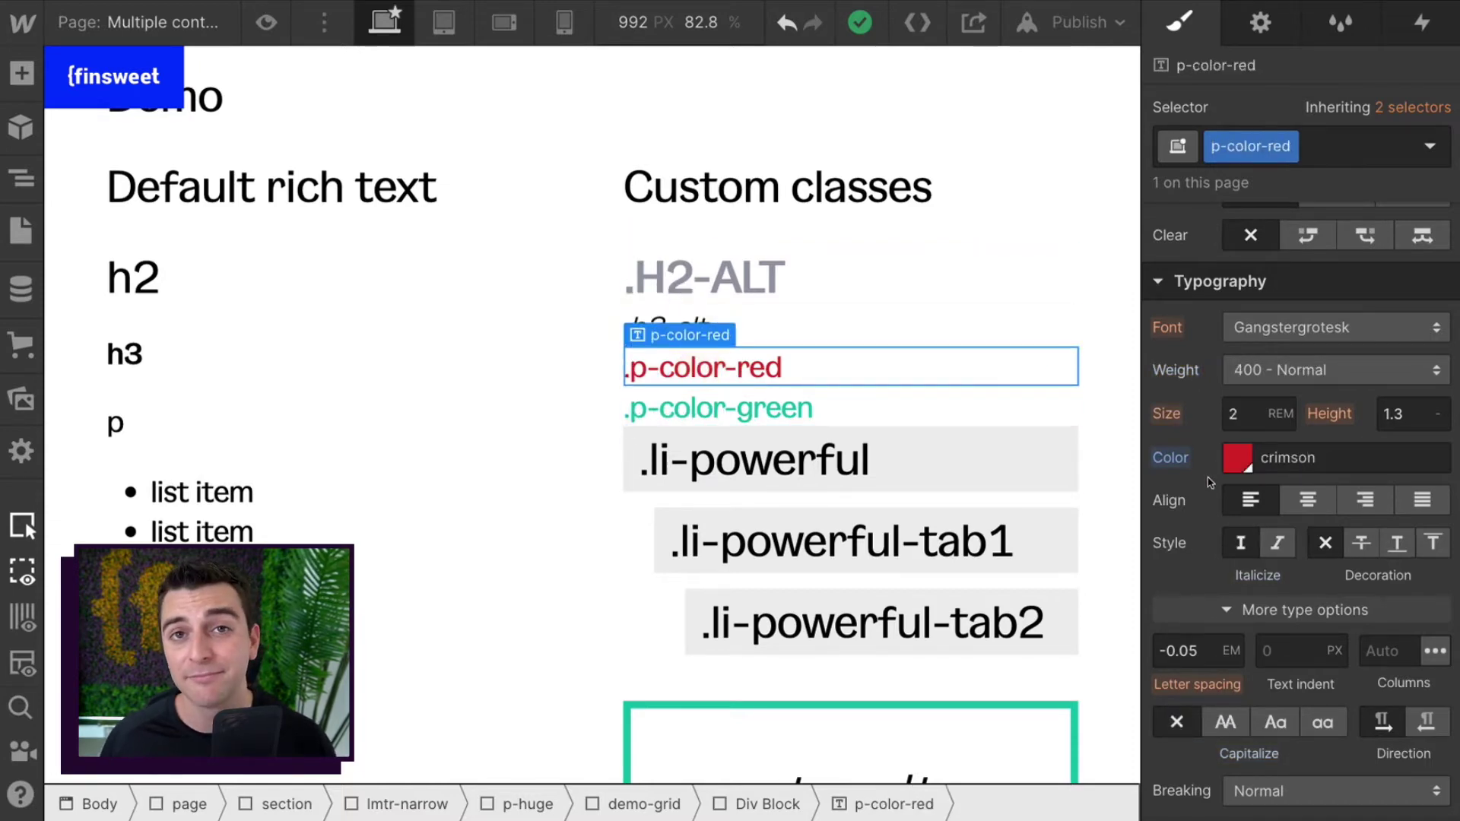
click(752, 412)
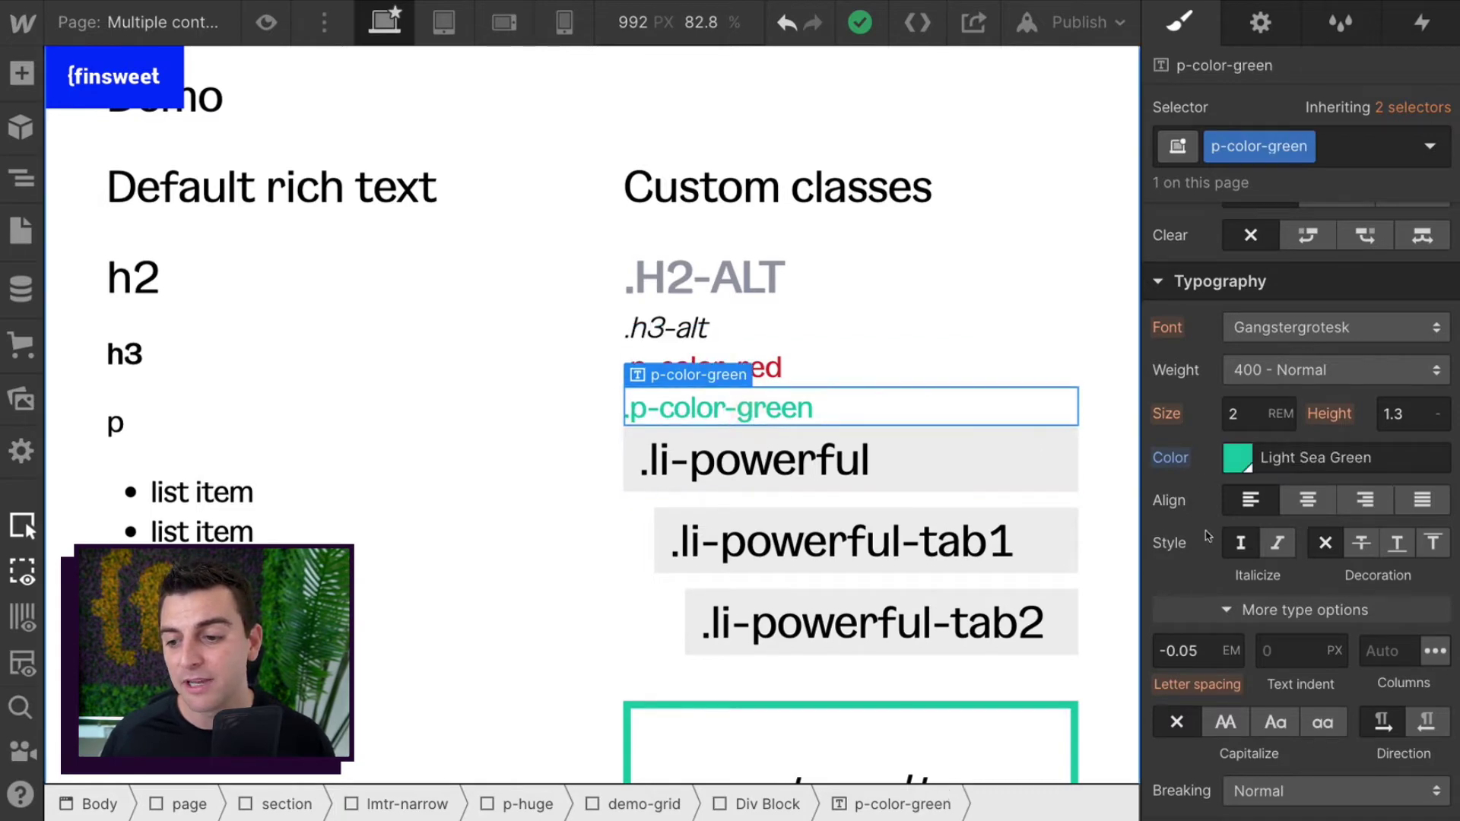
Step: Compare the li-powerful, li-powerful-tab1 and li-powerful-tab2 left indents, stepping from 2rem to 4rem
click(795, 458)
scroll(1311, 549, down, 1)
scroll(1312, 549, down, 5)
scroll(1312, 549, up, 15)
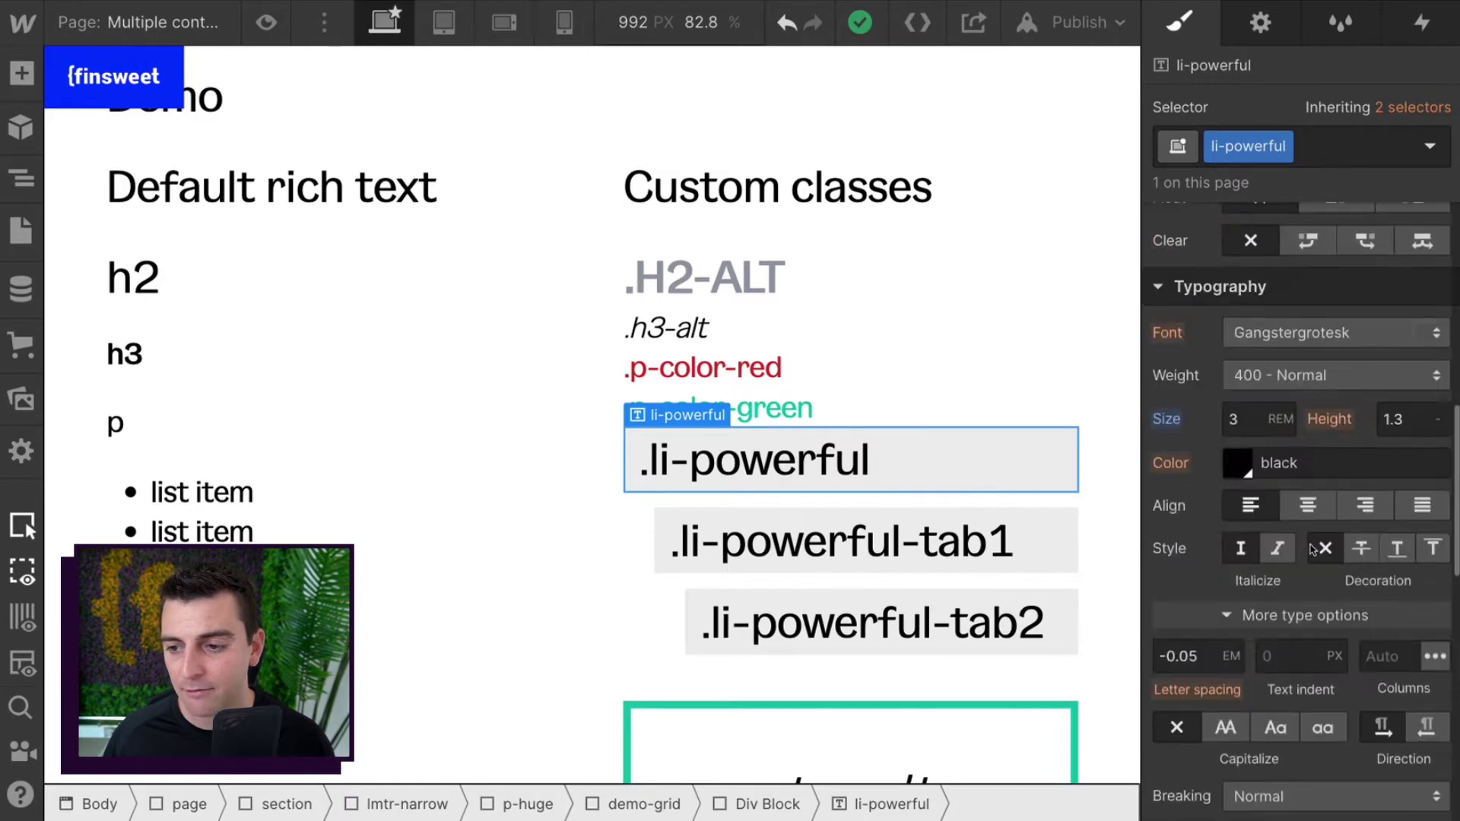
click(833, 537)
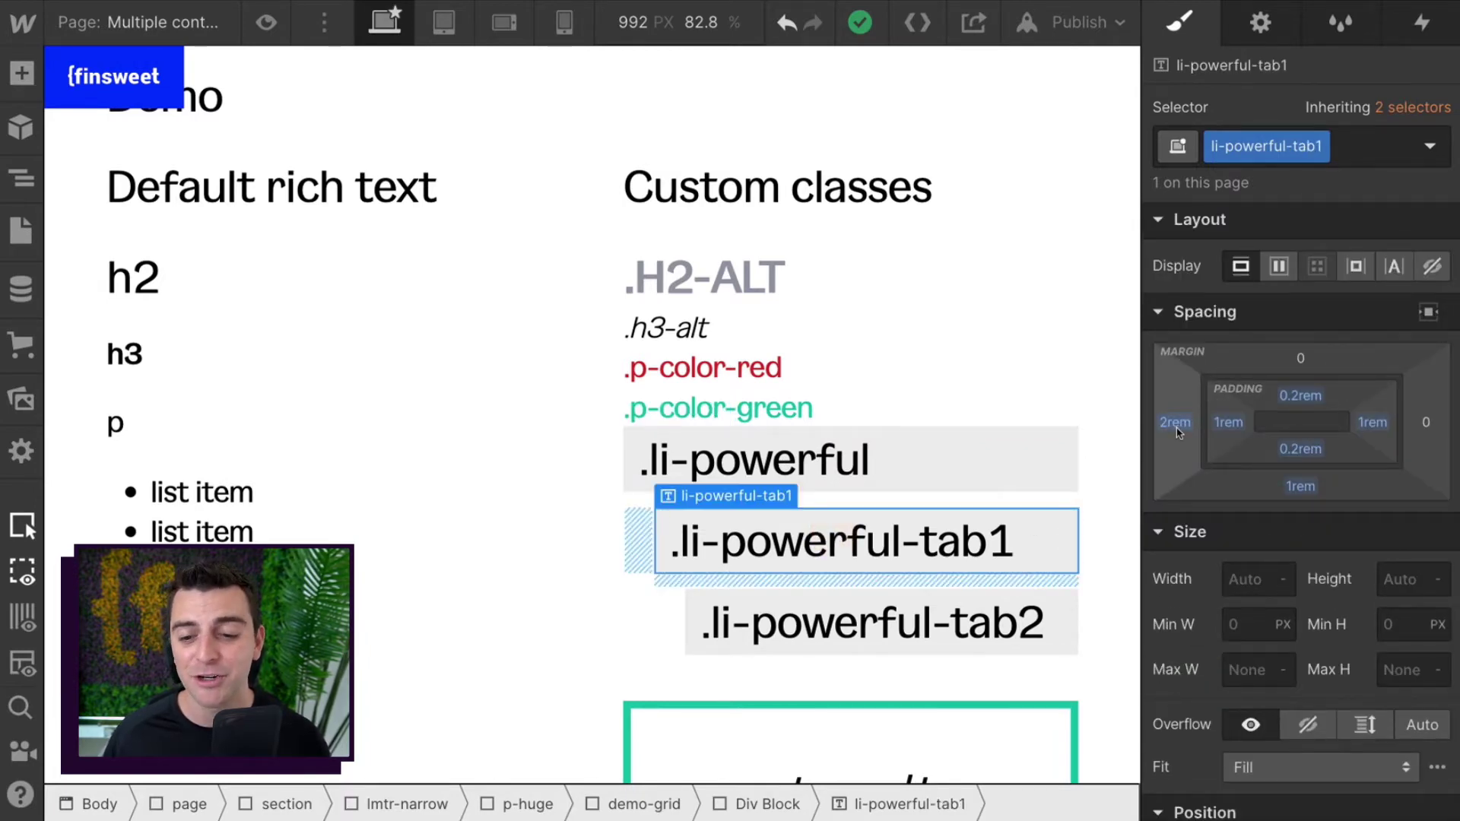
click(846, 627)
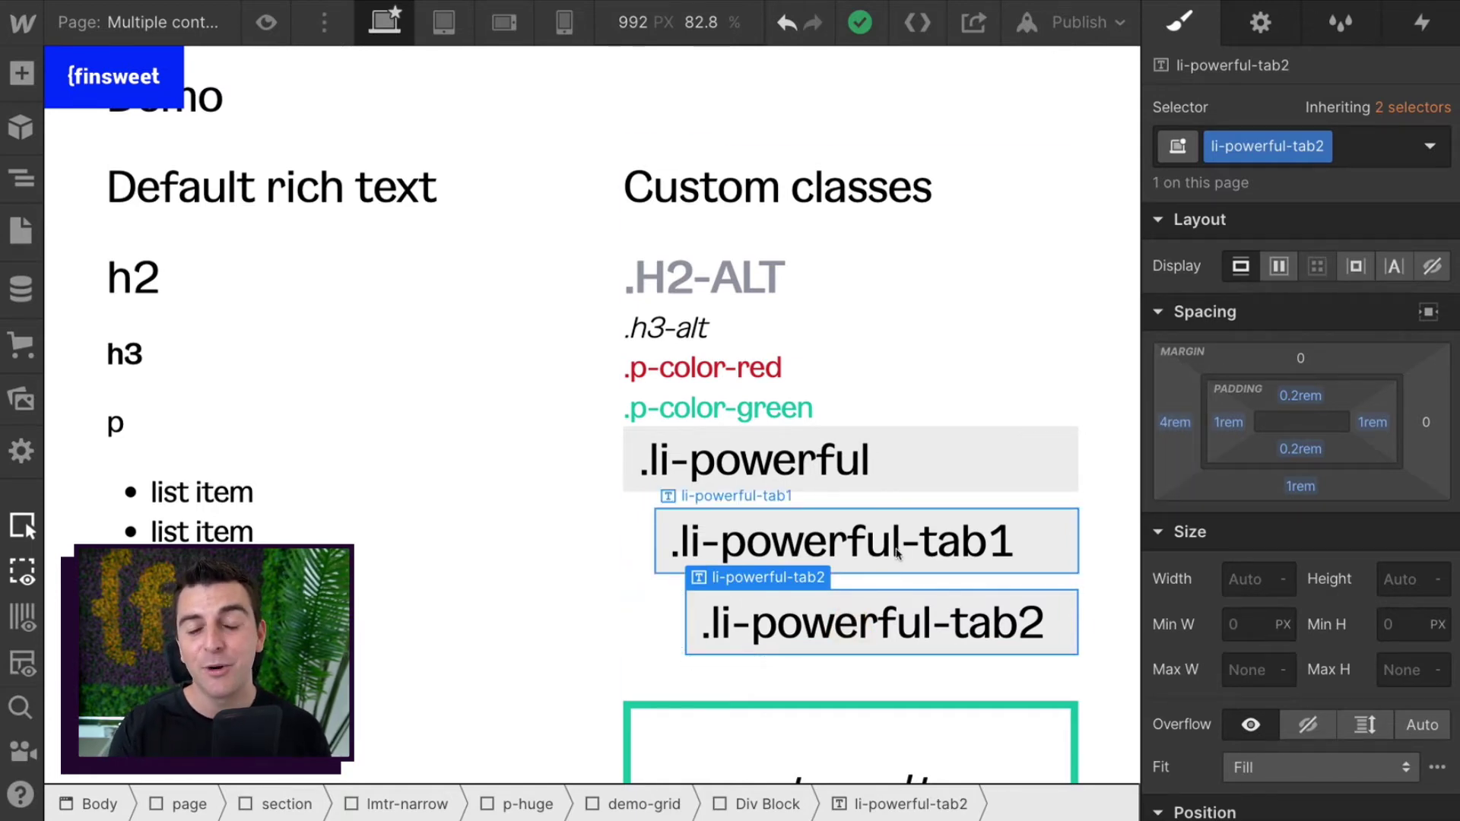
scroll(897, 554, down, 5)
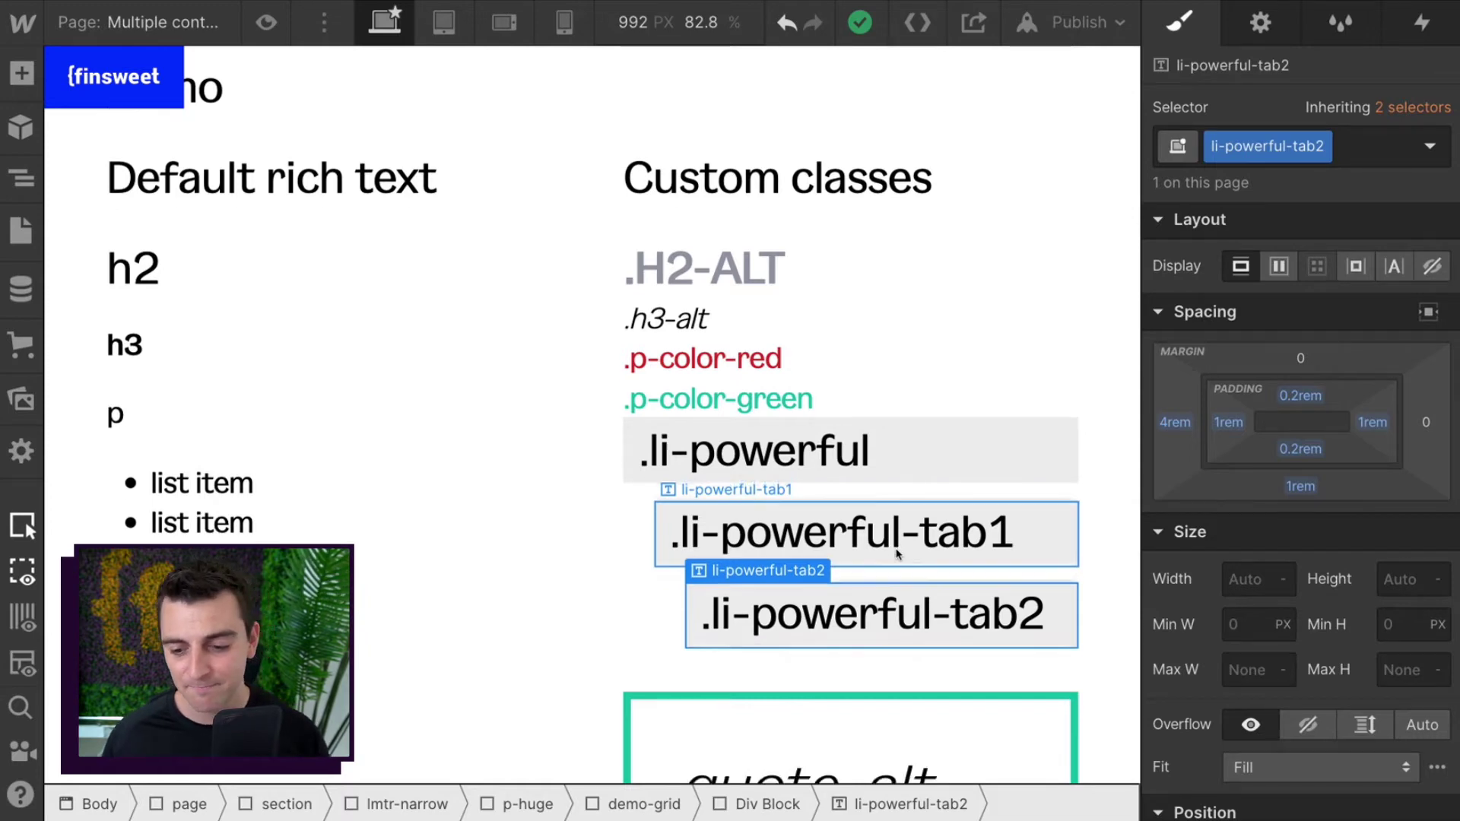
click(846, 527)
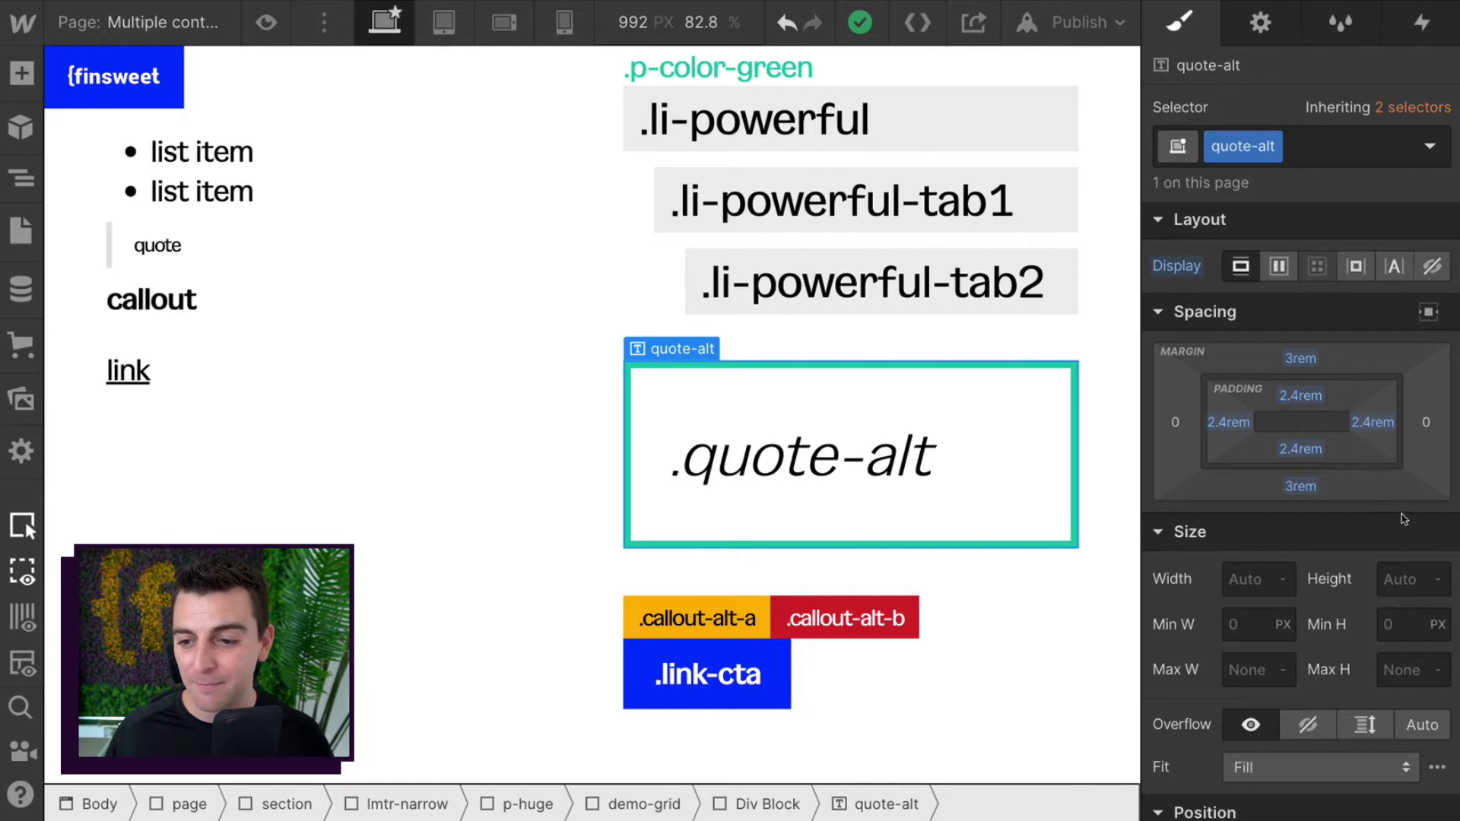
Step: Review the quote-alt styles and the orange callout-alt-a background in the Style panel
scroll(1404, 519, down, 6)
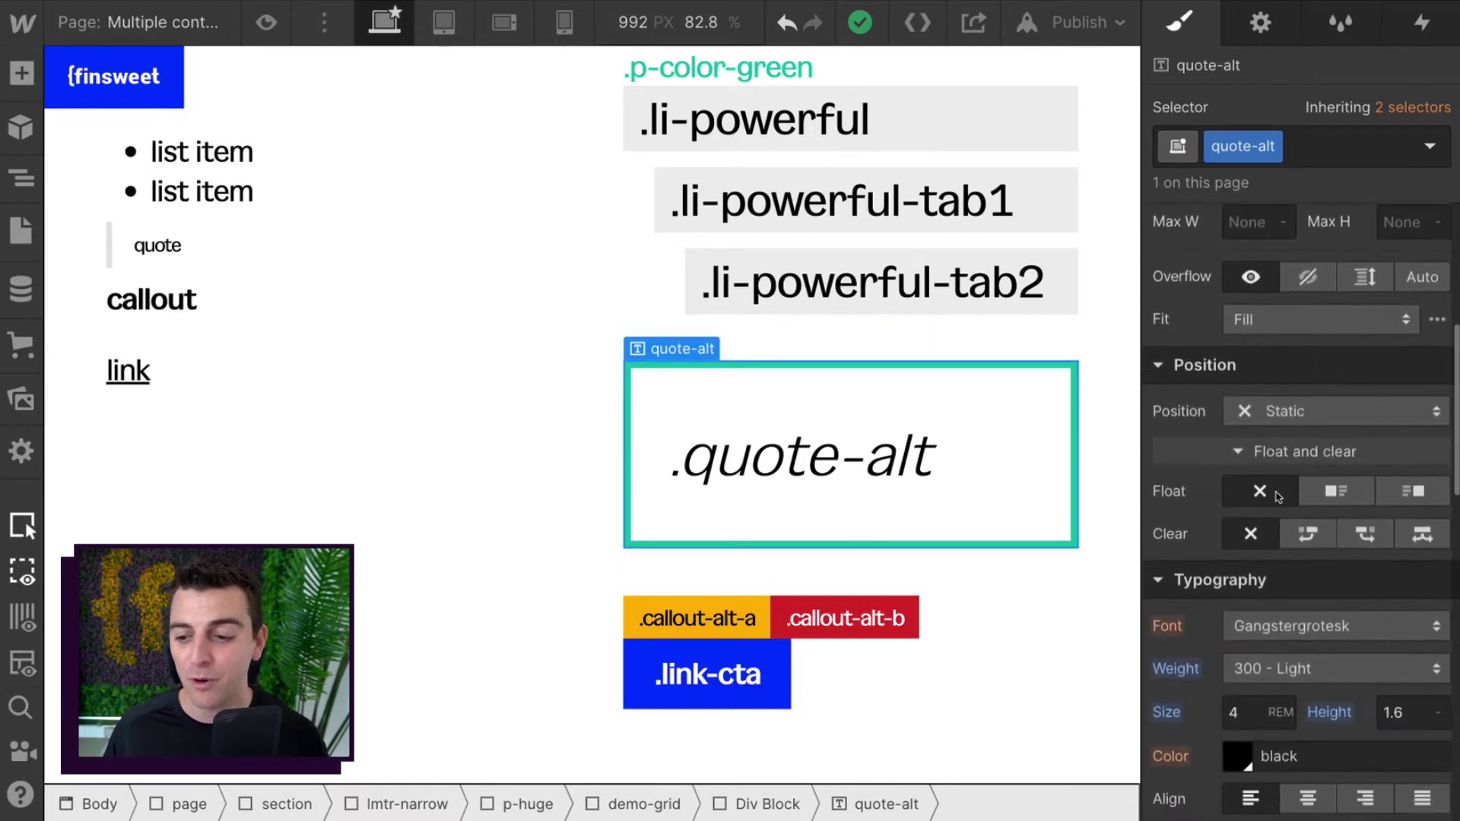
scroll(1279, 497, down, 3)
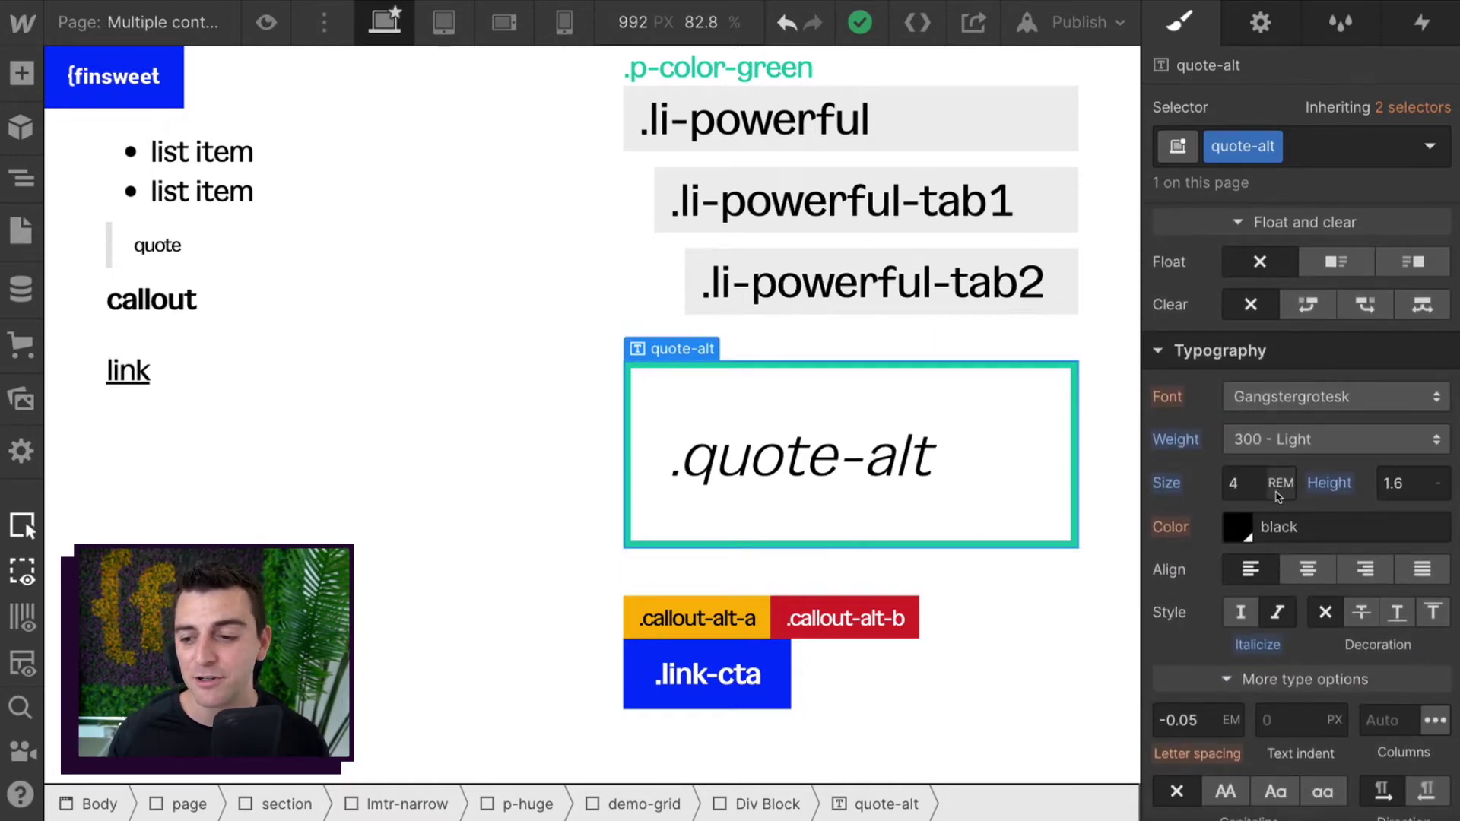
click(729, 609)
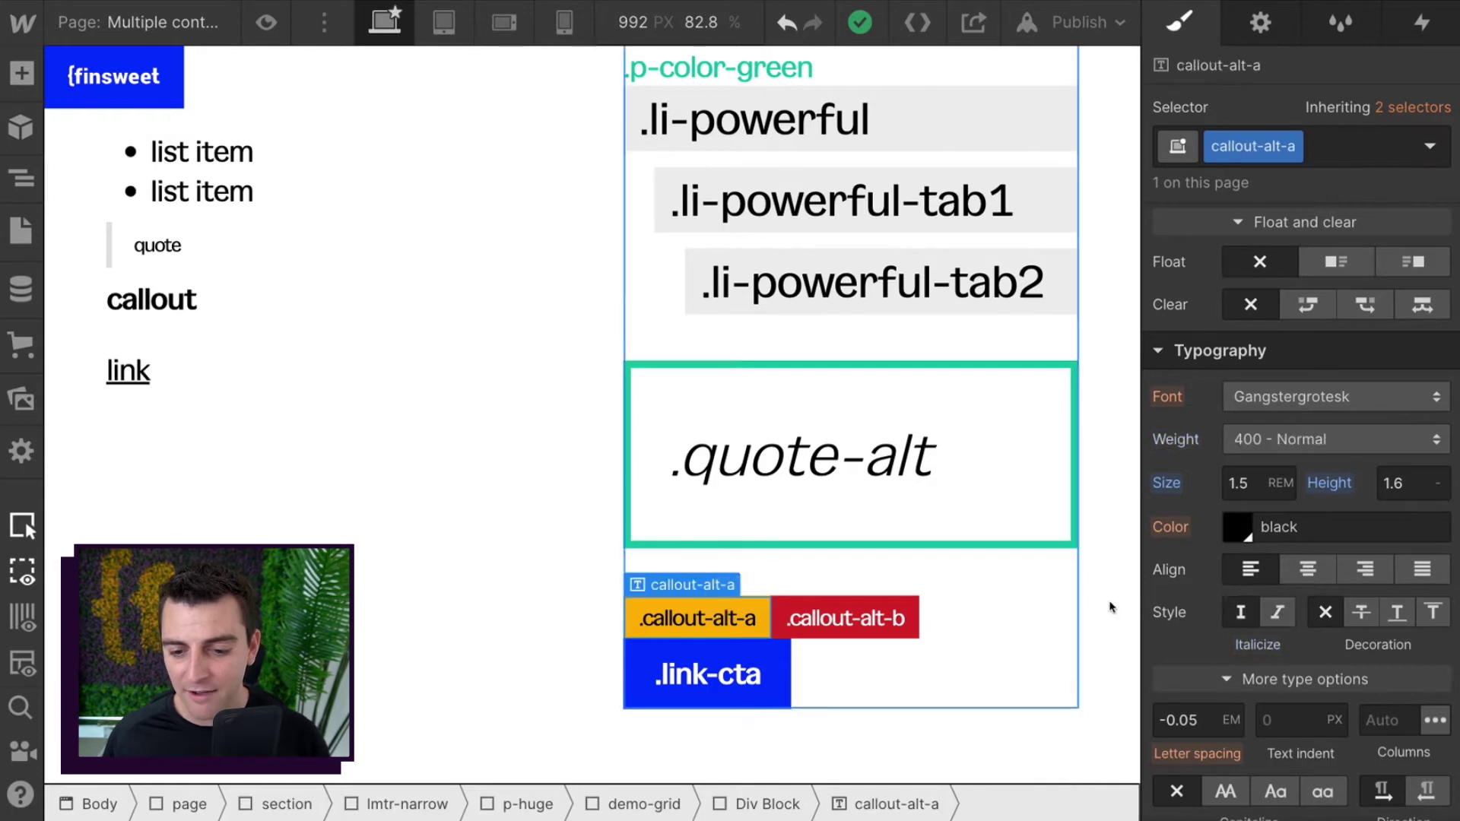
scroll(1292, 550, down, 2)
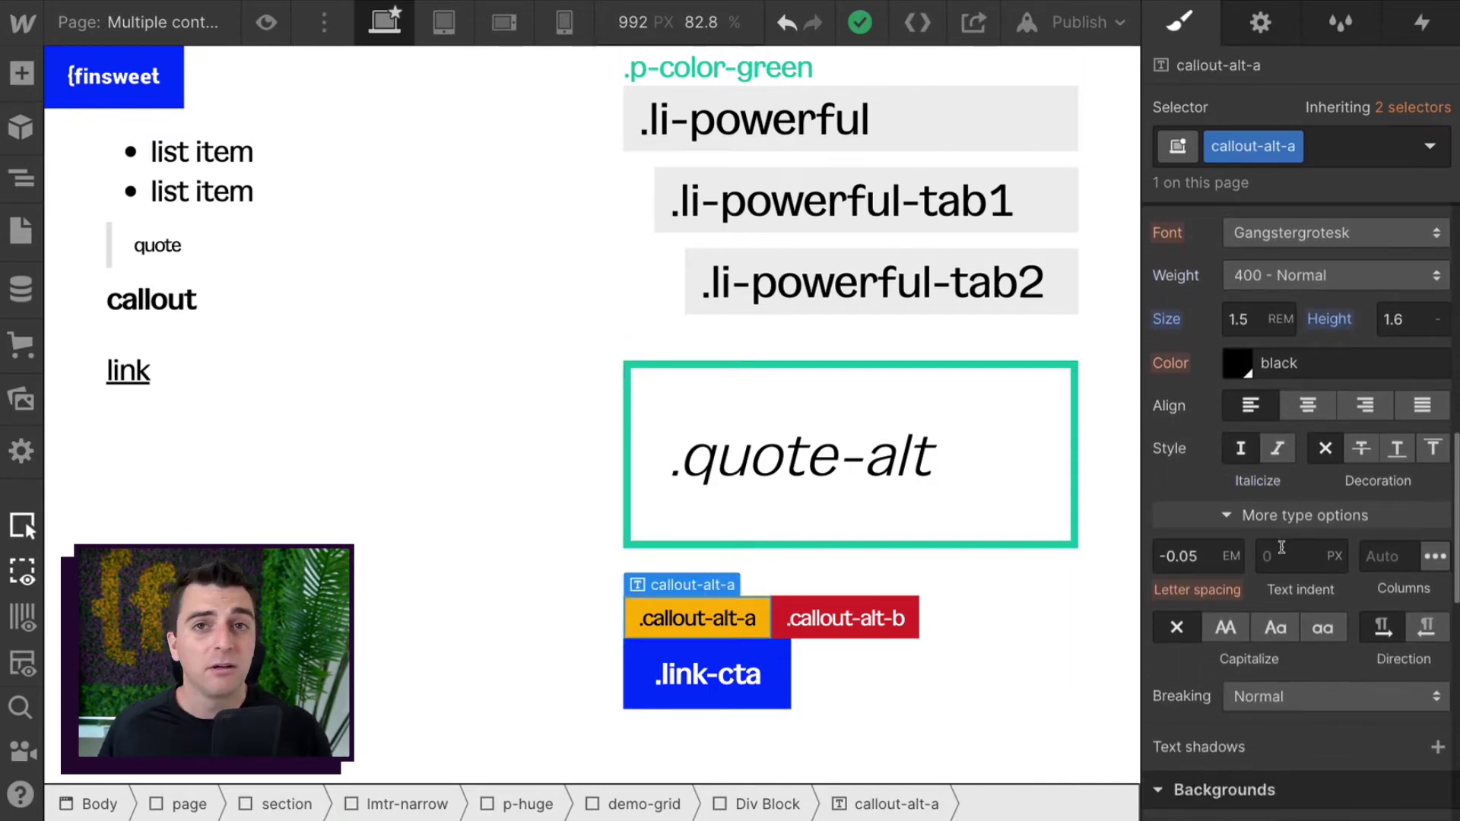
scroll(1282, 548, down, 1)
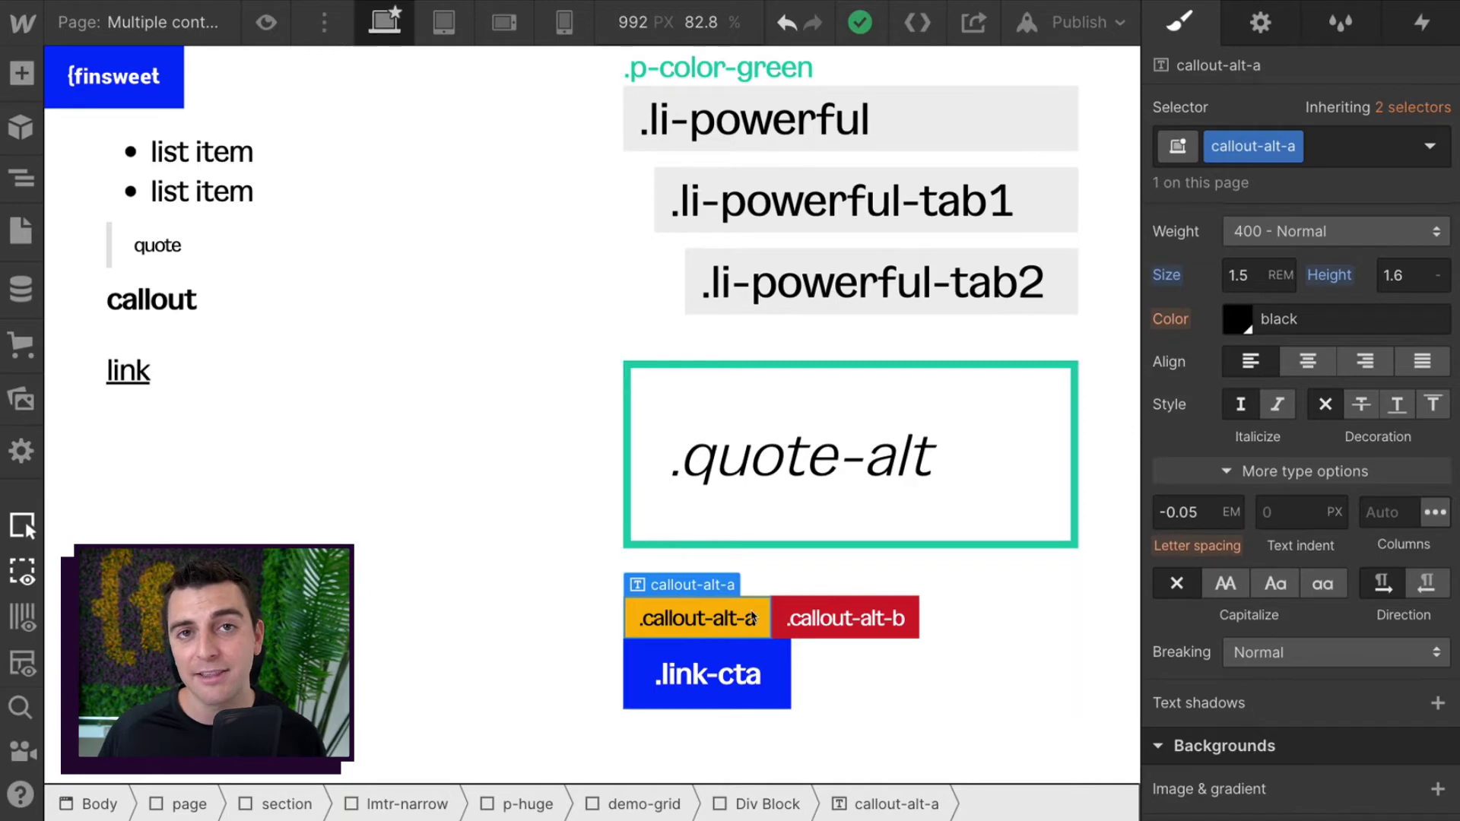
scroll(1261, 467, down, 6)
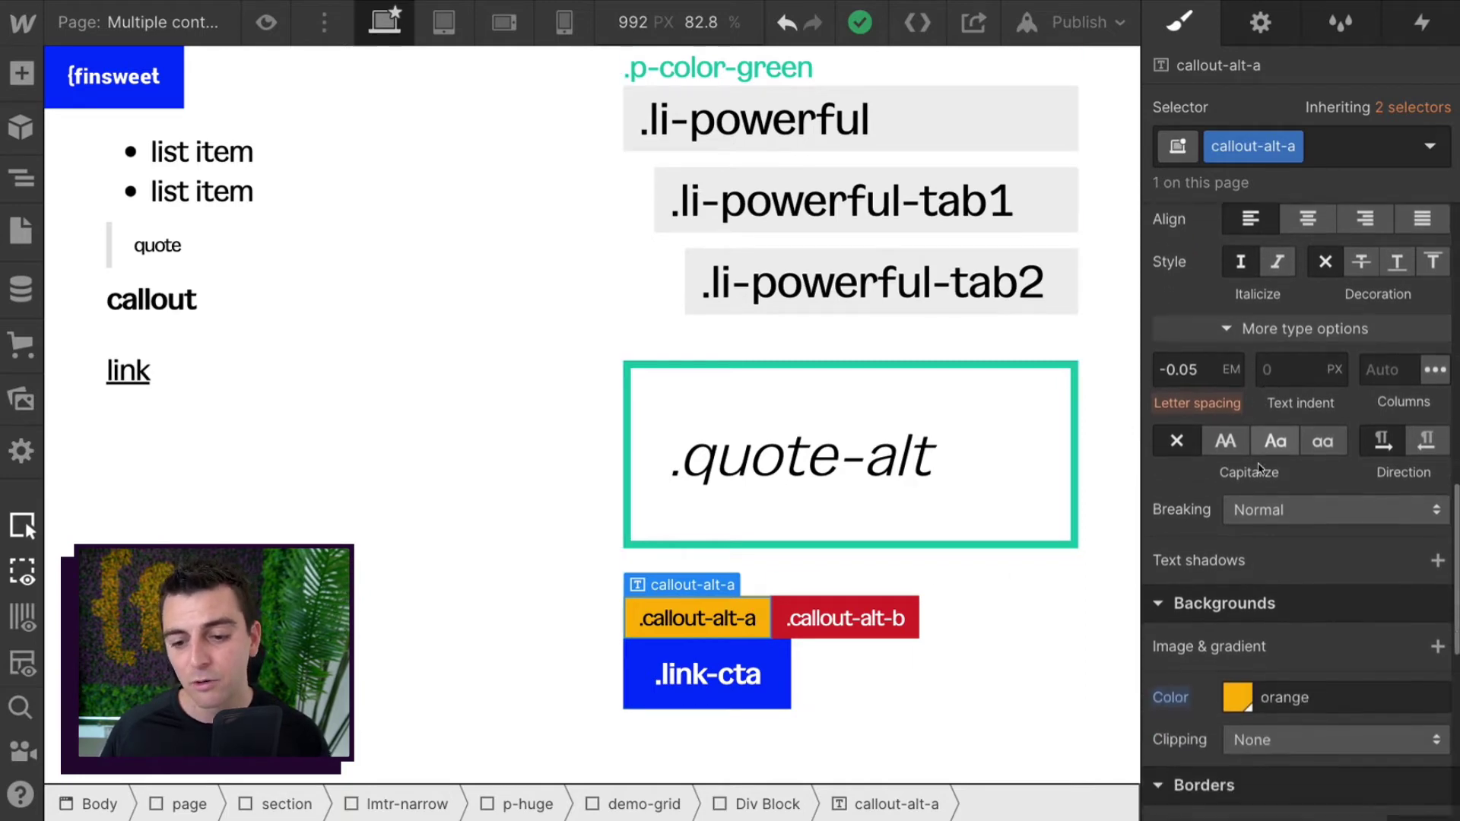
scroll(1260, 467, up, 12)
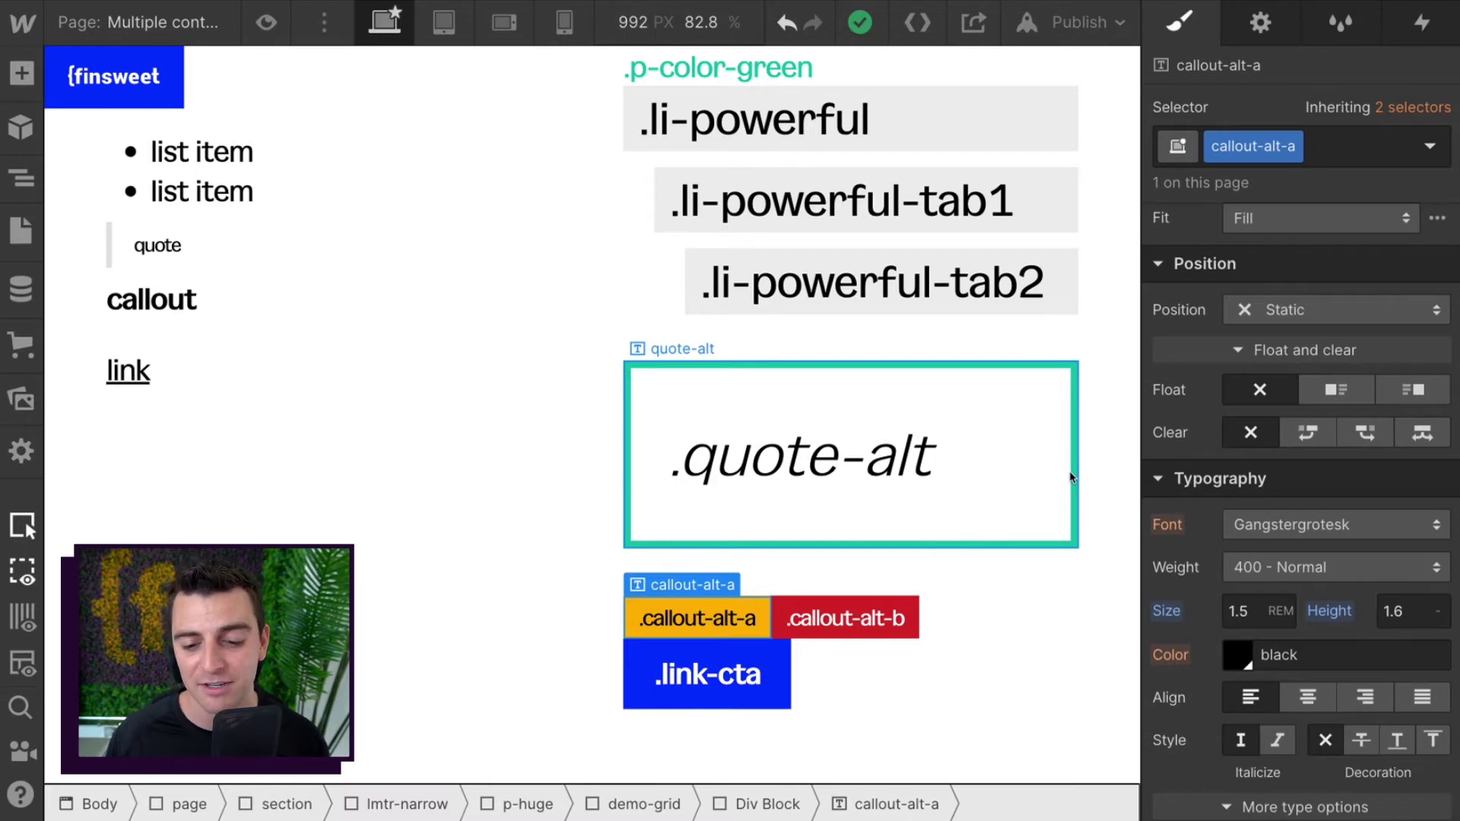
Step: Inspect the blue link-cta button's bold white text styling
click(749, 662)
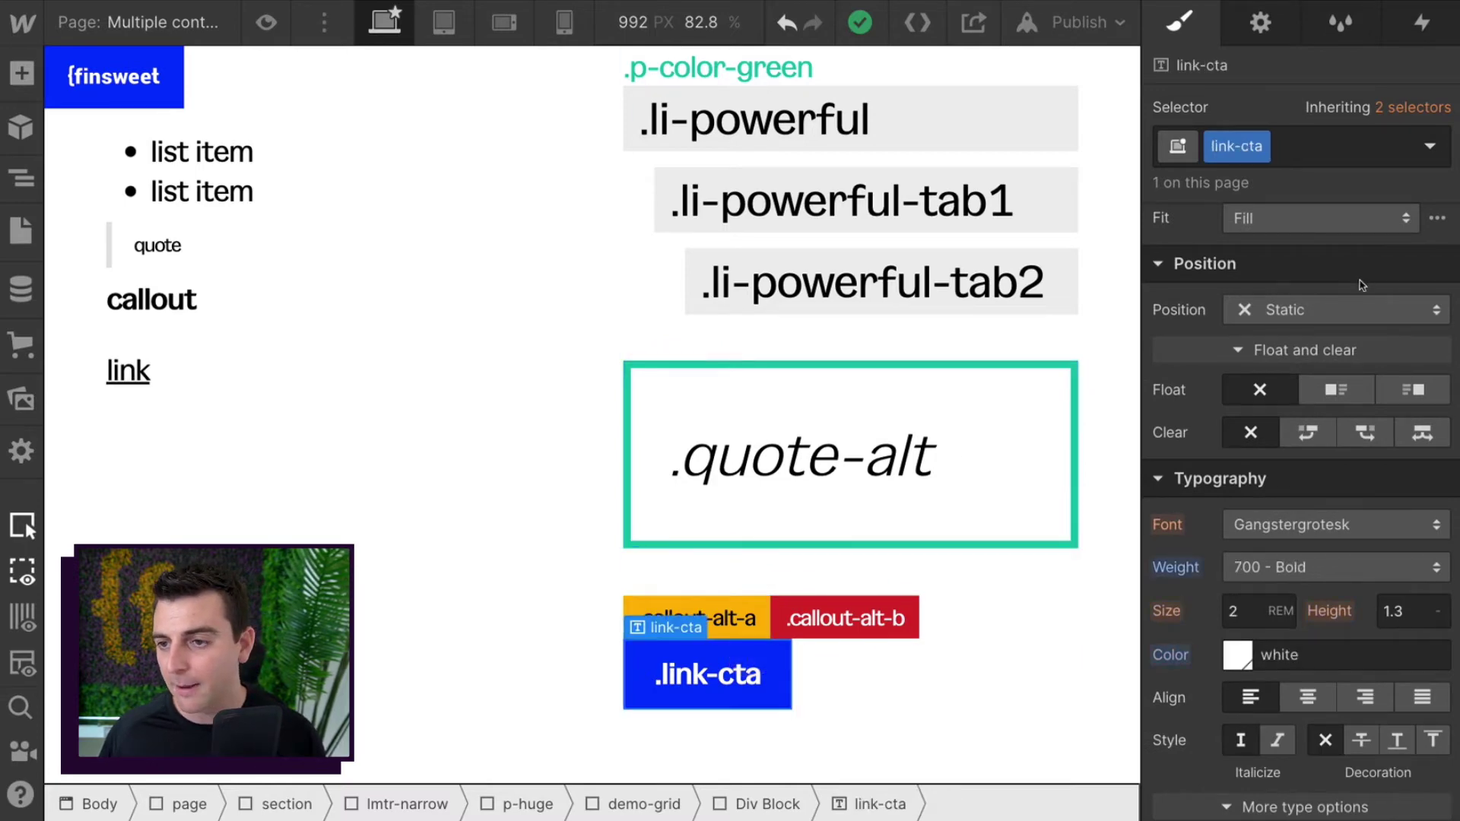
scroll(1346, 342, down, 13)
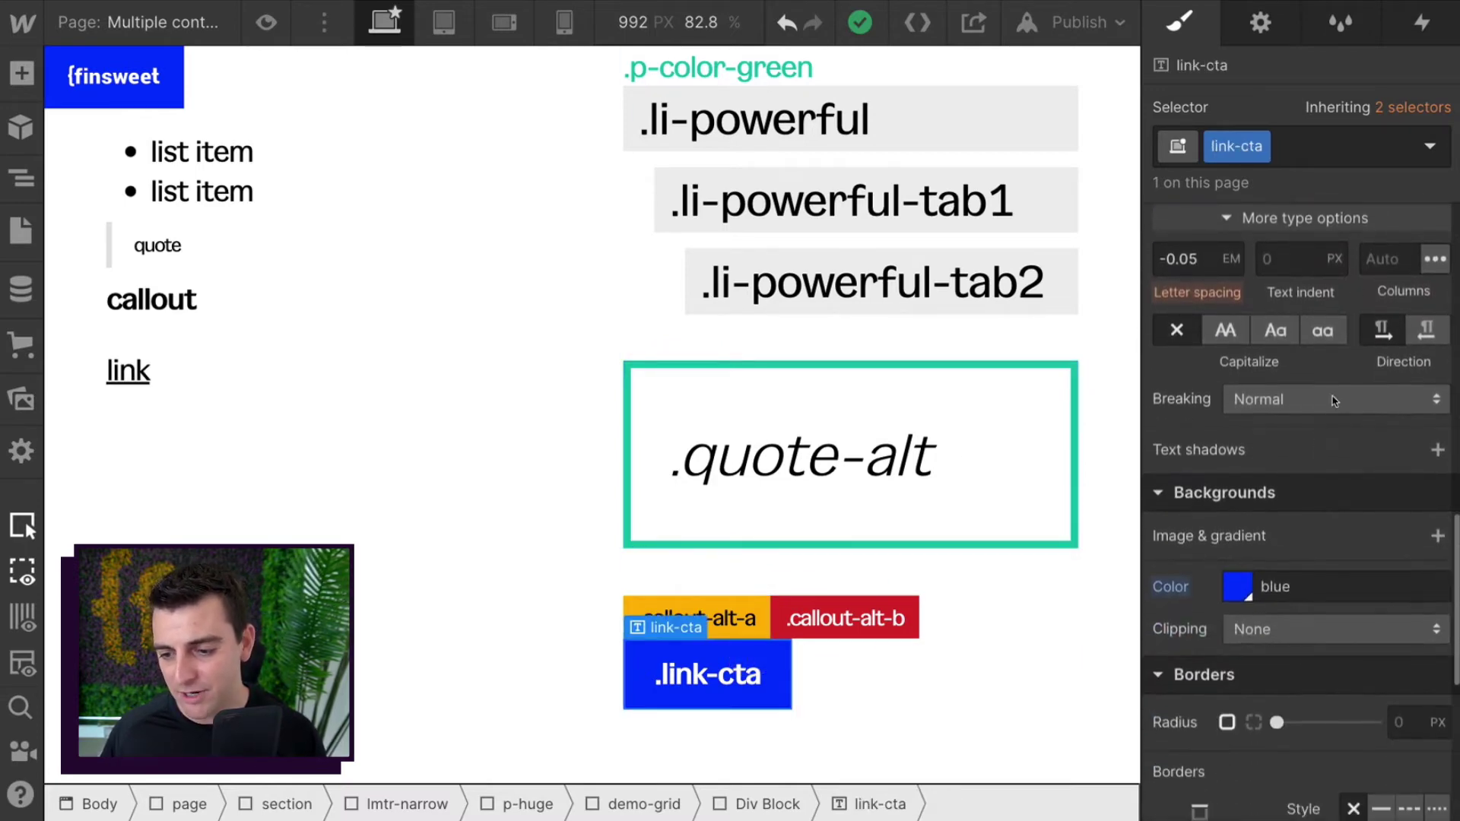
scroll(1282, 586, up, 13)
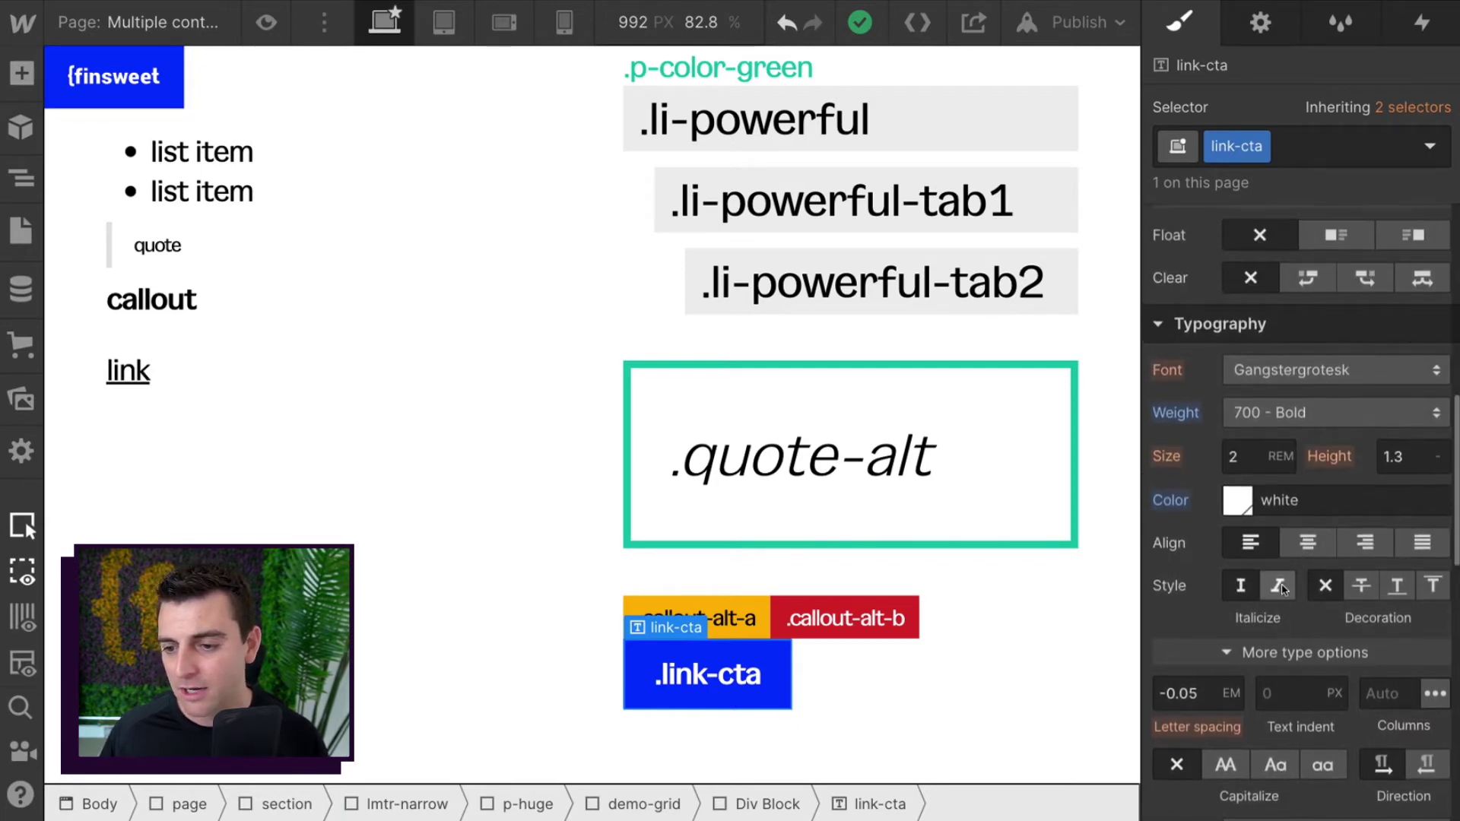
scroll(1284, 590, up, 12)
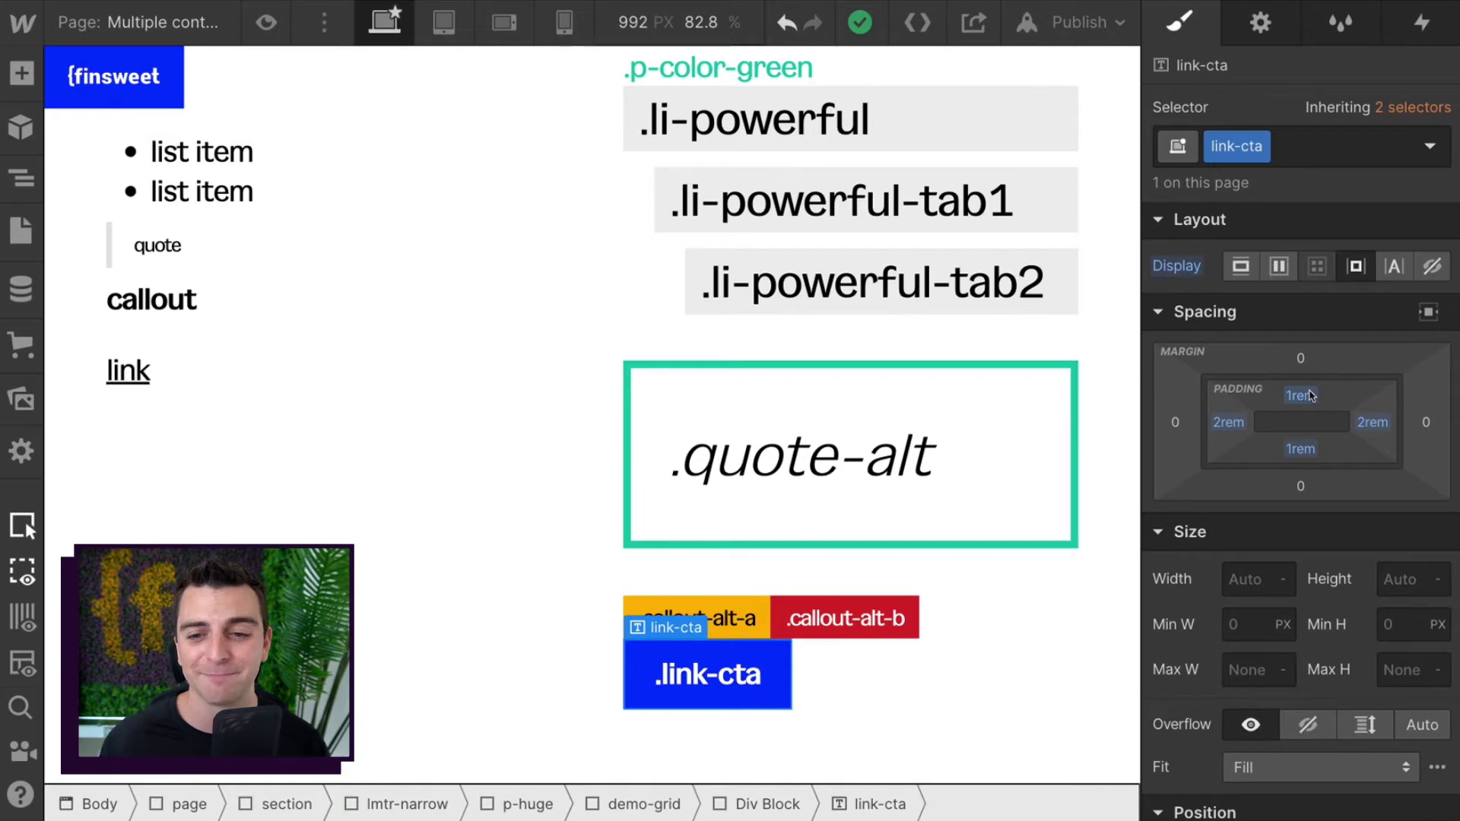
click(544, 329)
scroll(544, 331, down, 8)
Step: Edit the rich text h2 and highlight the h2-alt marker and the words it wraps
scroll(545, 331, down, 1)
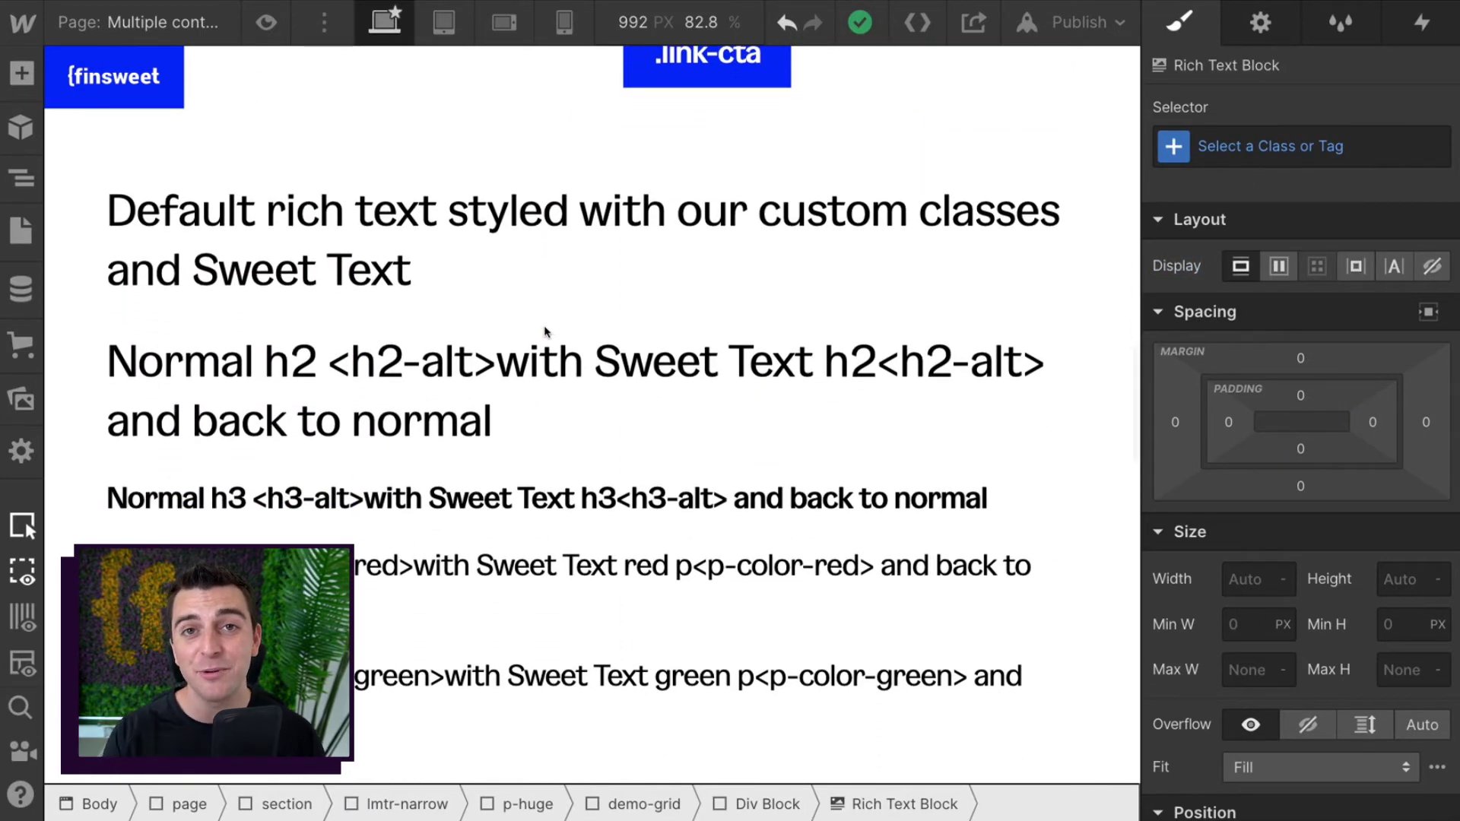
double_click(403, 362)
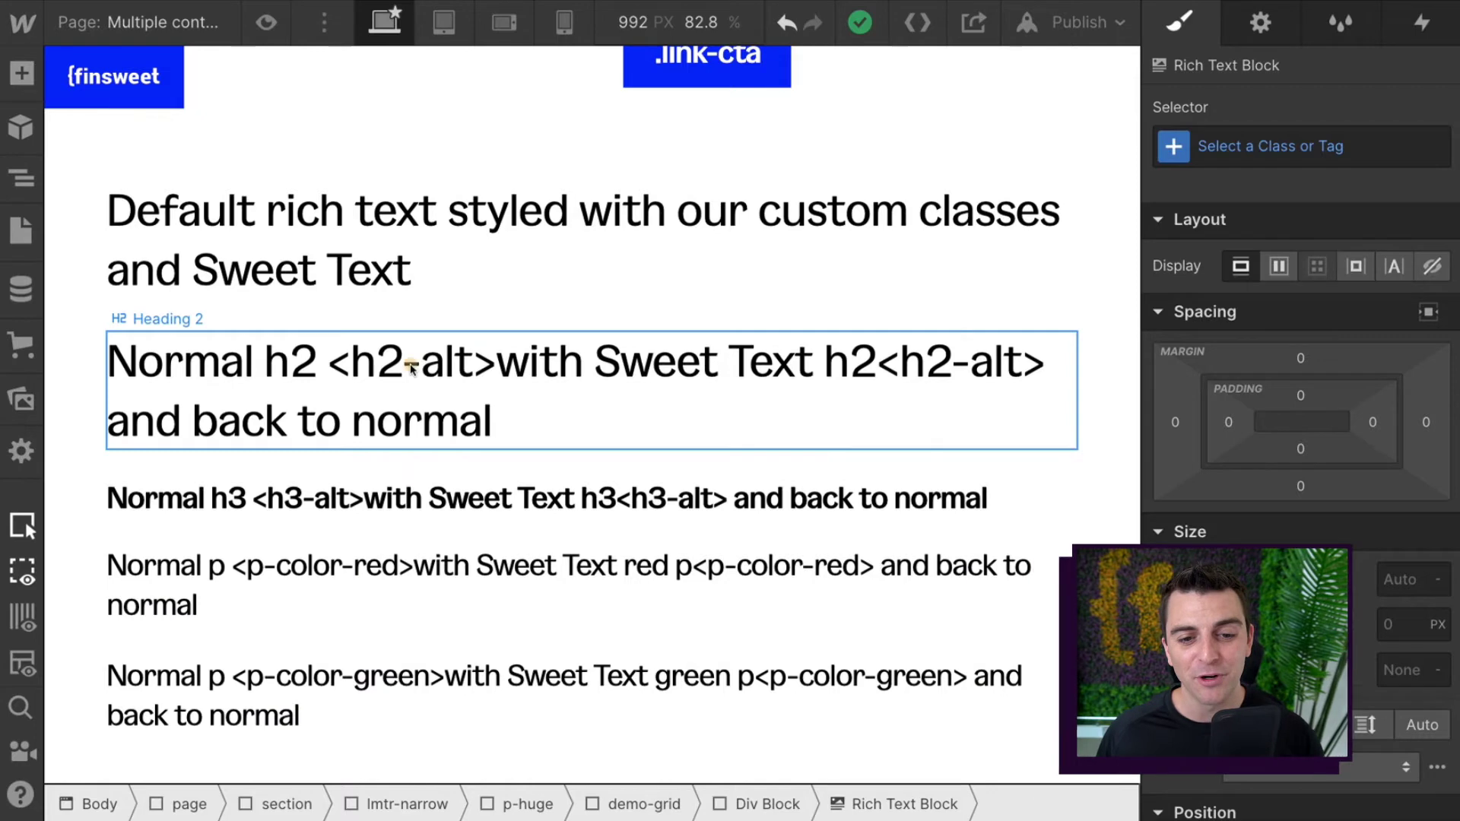
drag(466, 362, 351, 362)
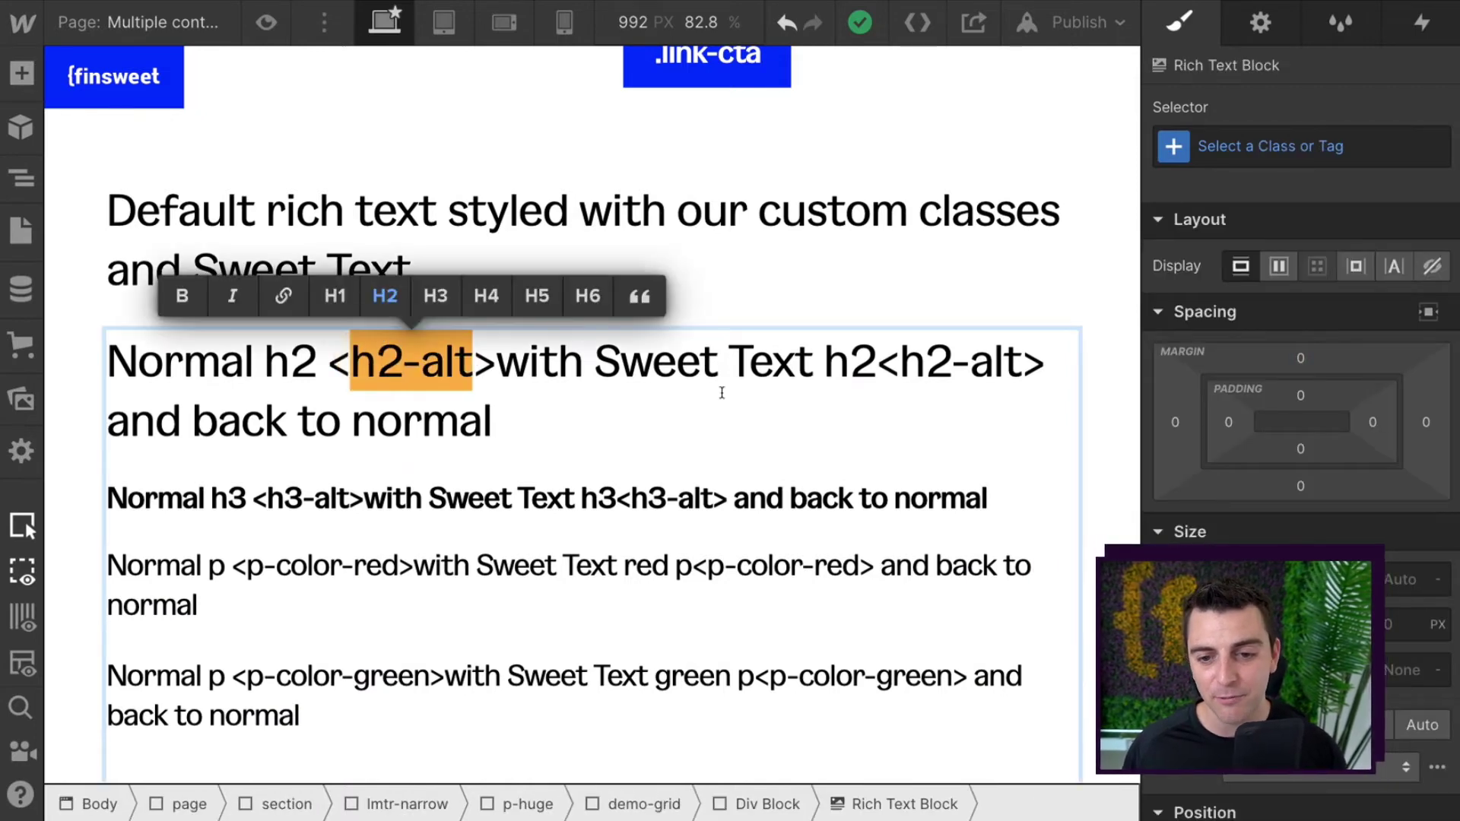
drag(875, 364, 498, 362)
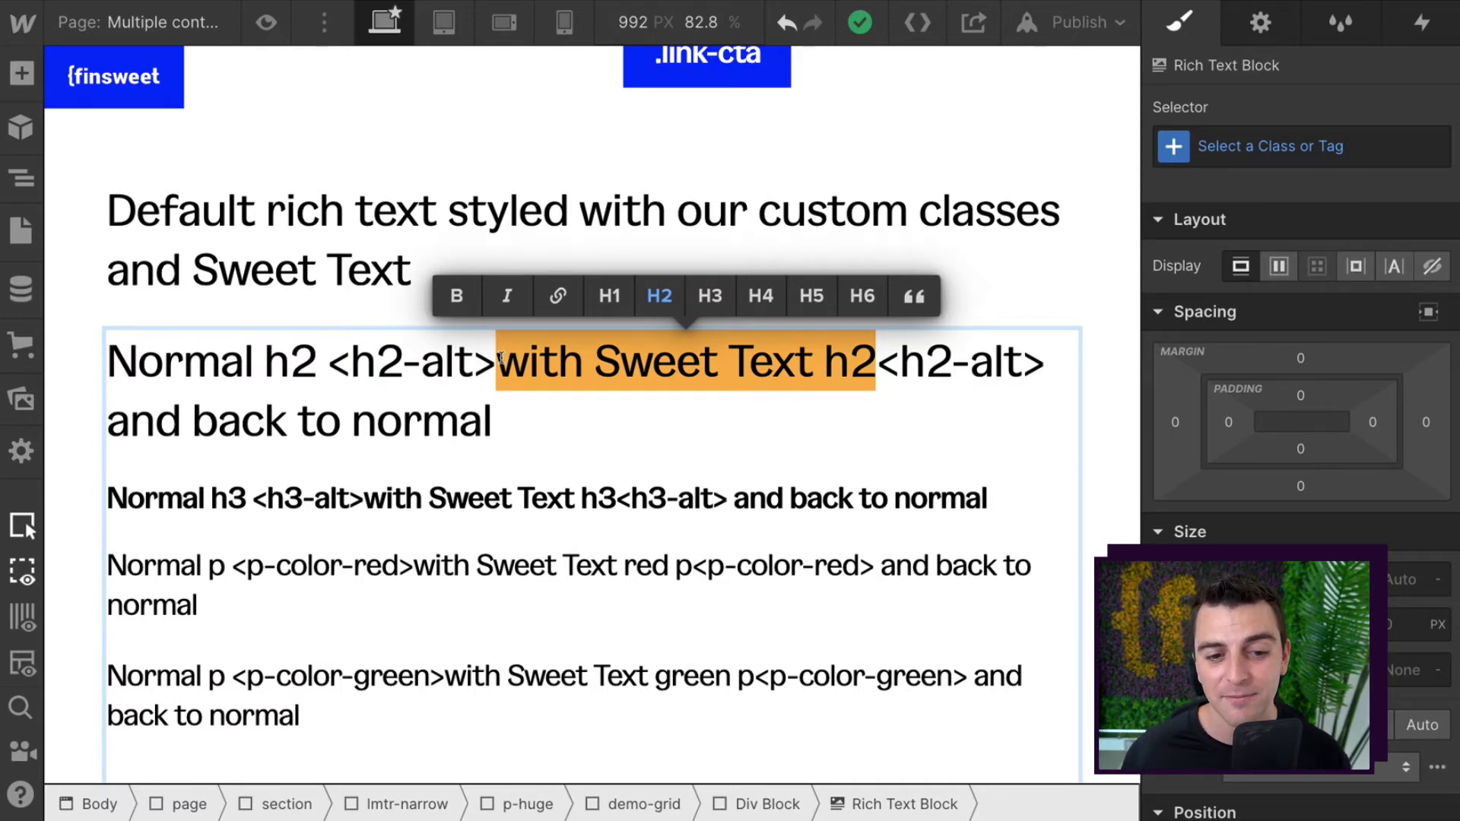
Step: Select the .H2-ALT class example to compare it with the marked h2 words
scroll(400, 364, up, 10)
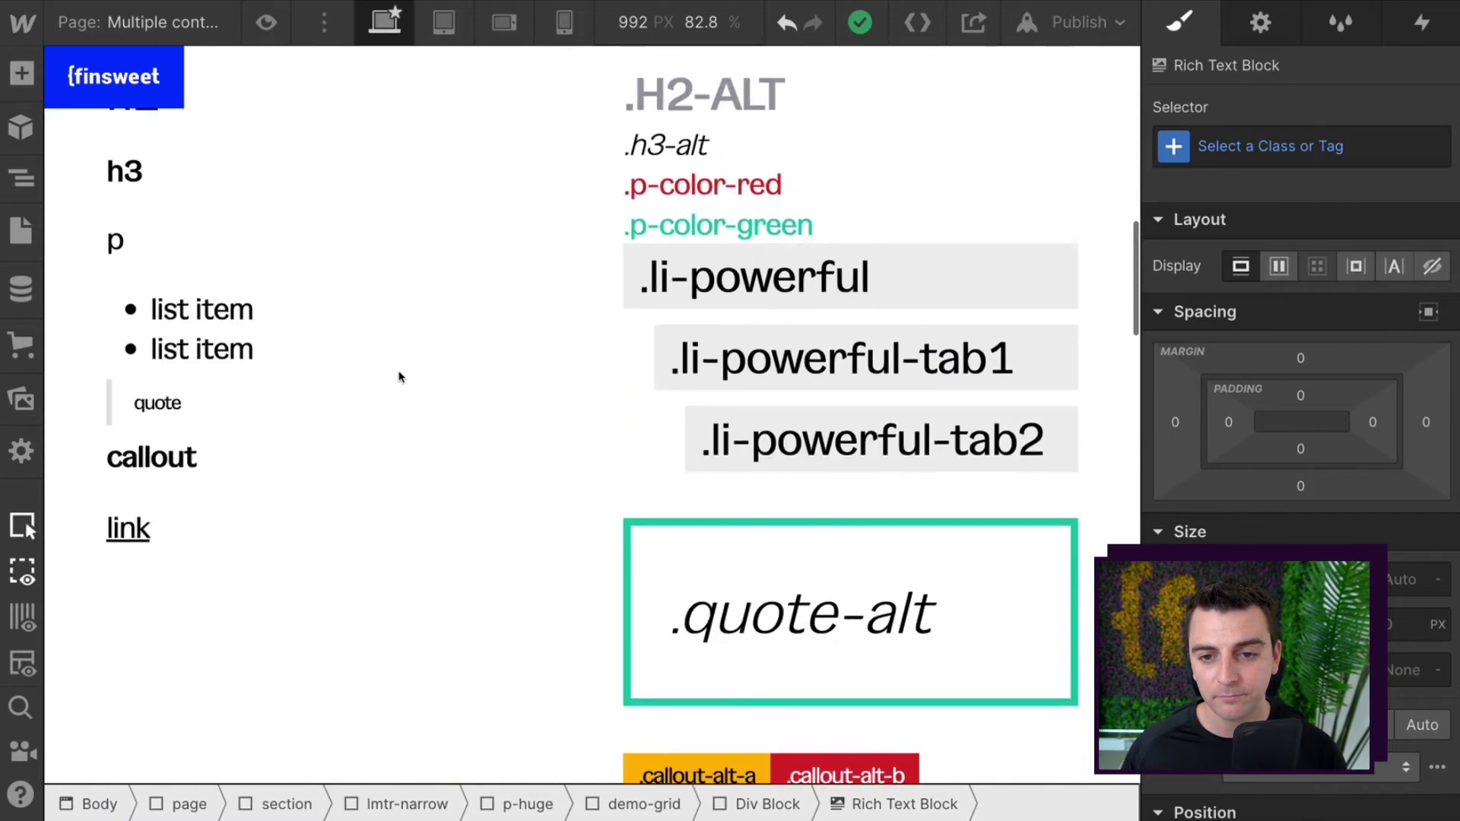
click(711, 308)
scroll(737, 311, down, 10)
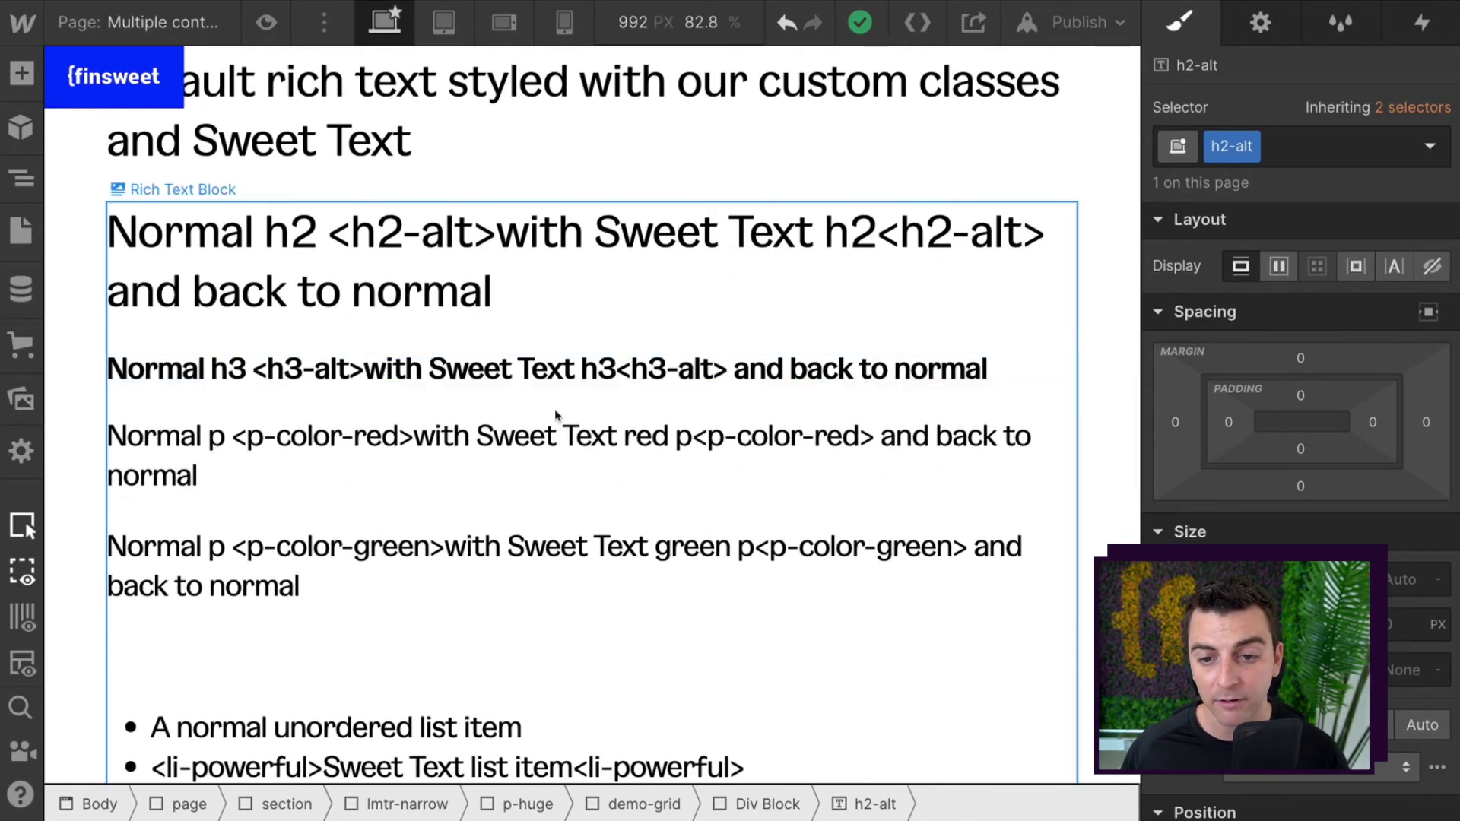
scroll(554, 418, up, 10)
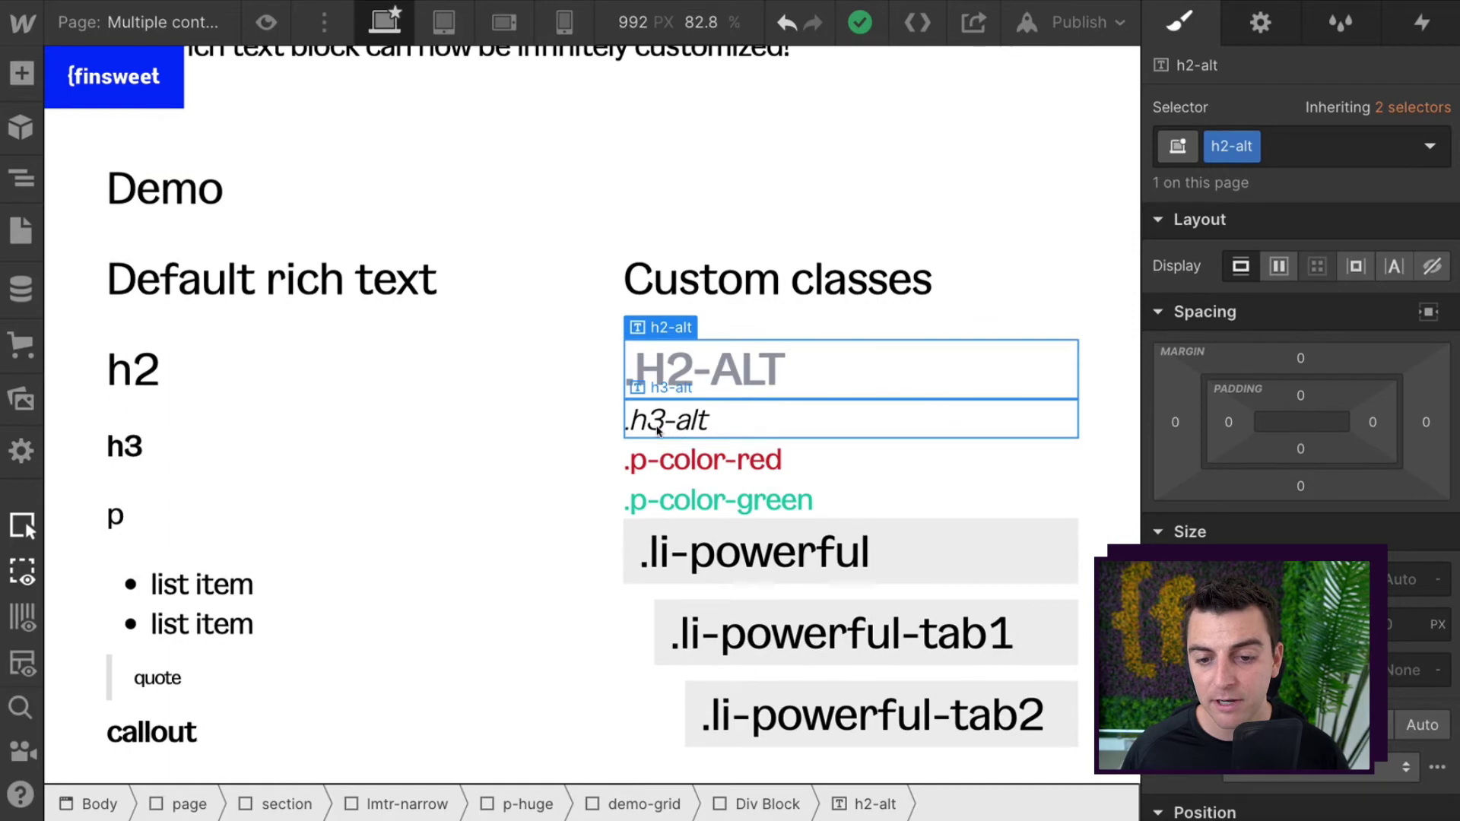
scroll(654, 437, down, 5)
scroll(650, 432, up, 3)
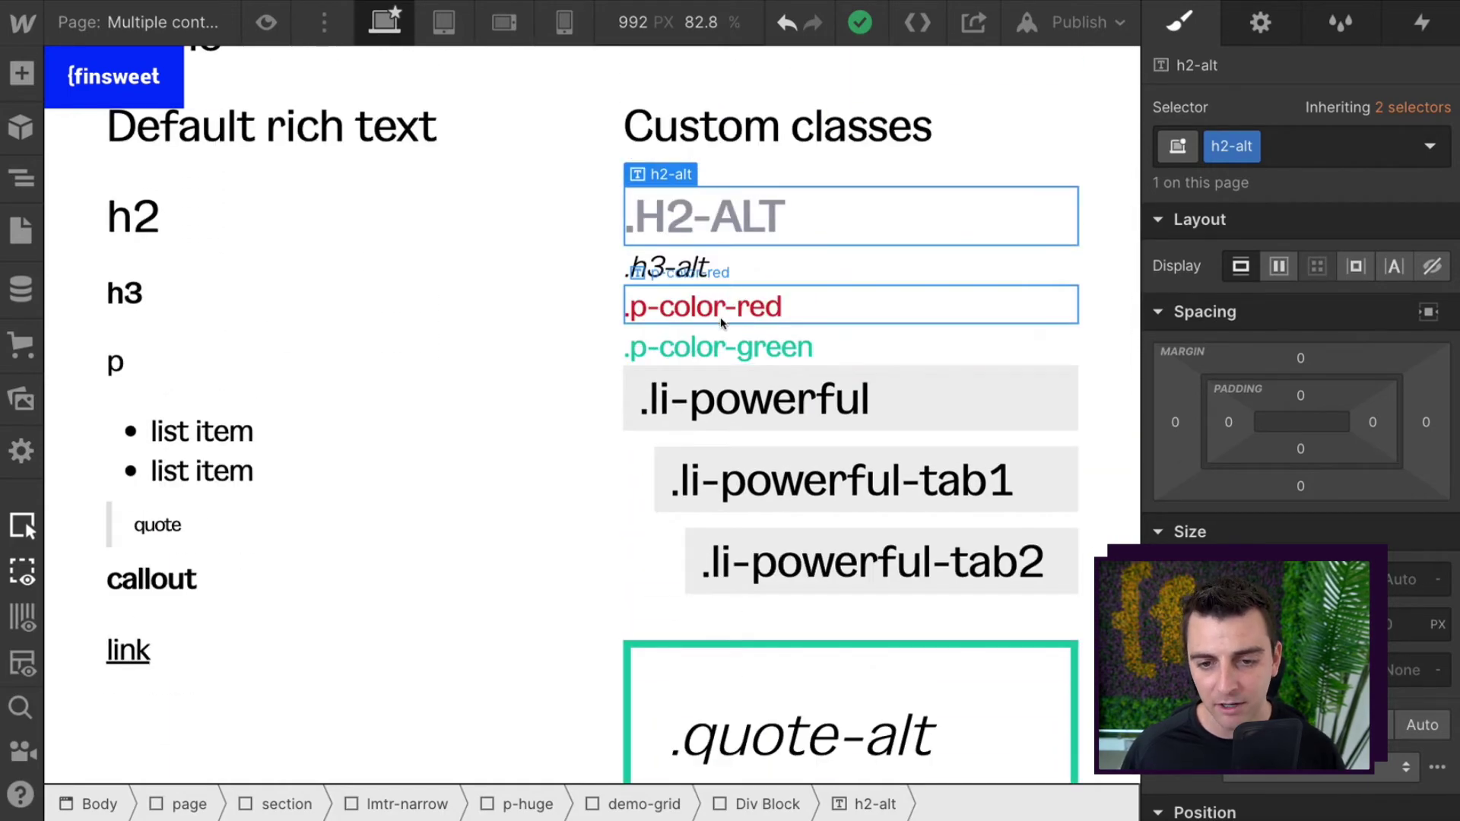
scroll(715, 350, down, 15)
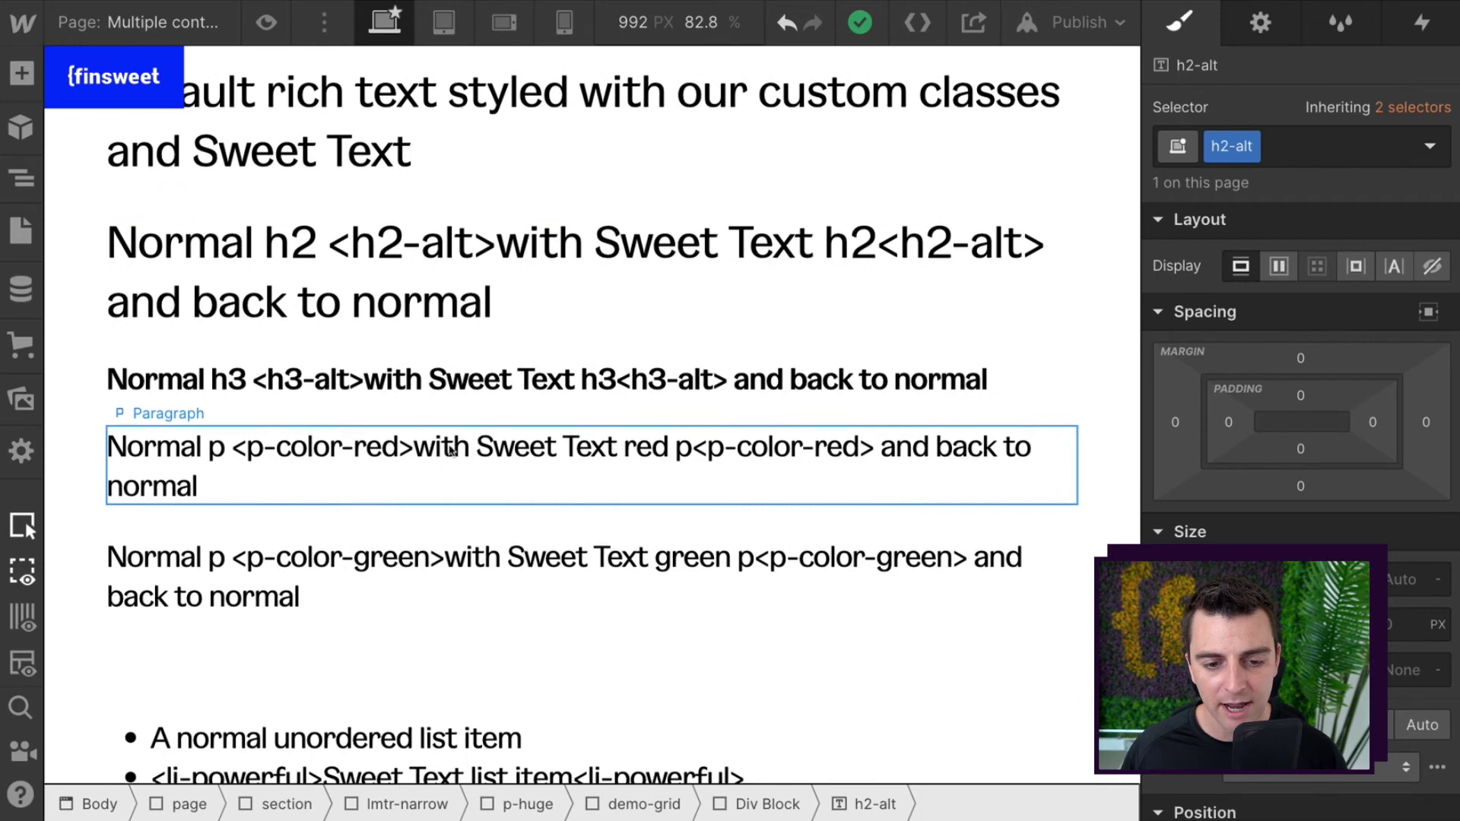
scroll(363, 554, down, 7)
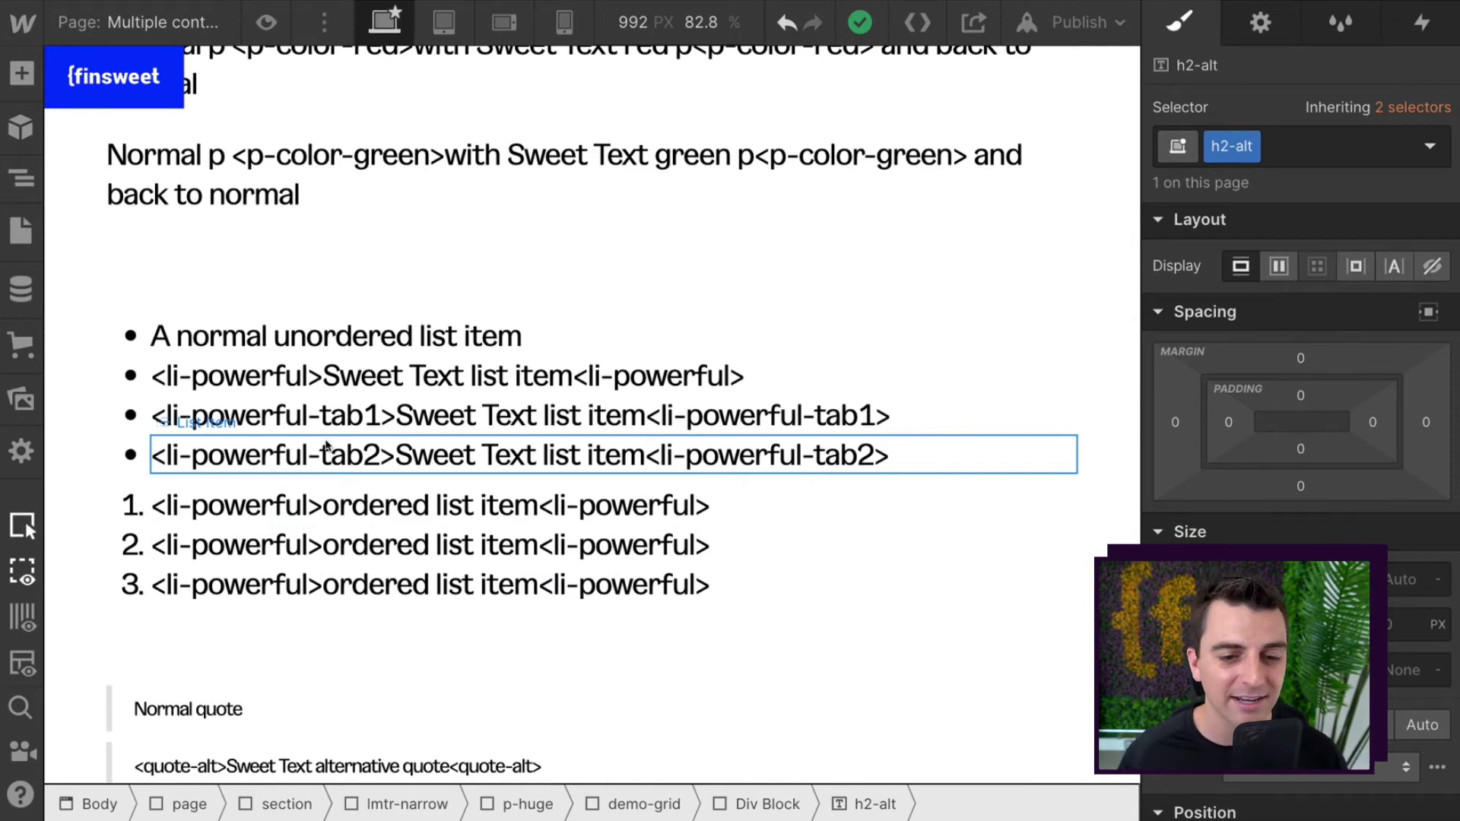
Step: Compare the li-powerful tagged list item with the normal first list item
click(328, 374)
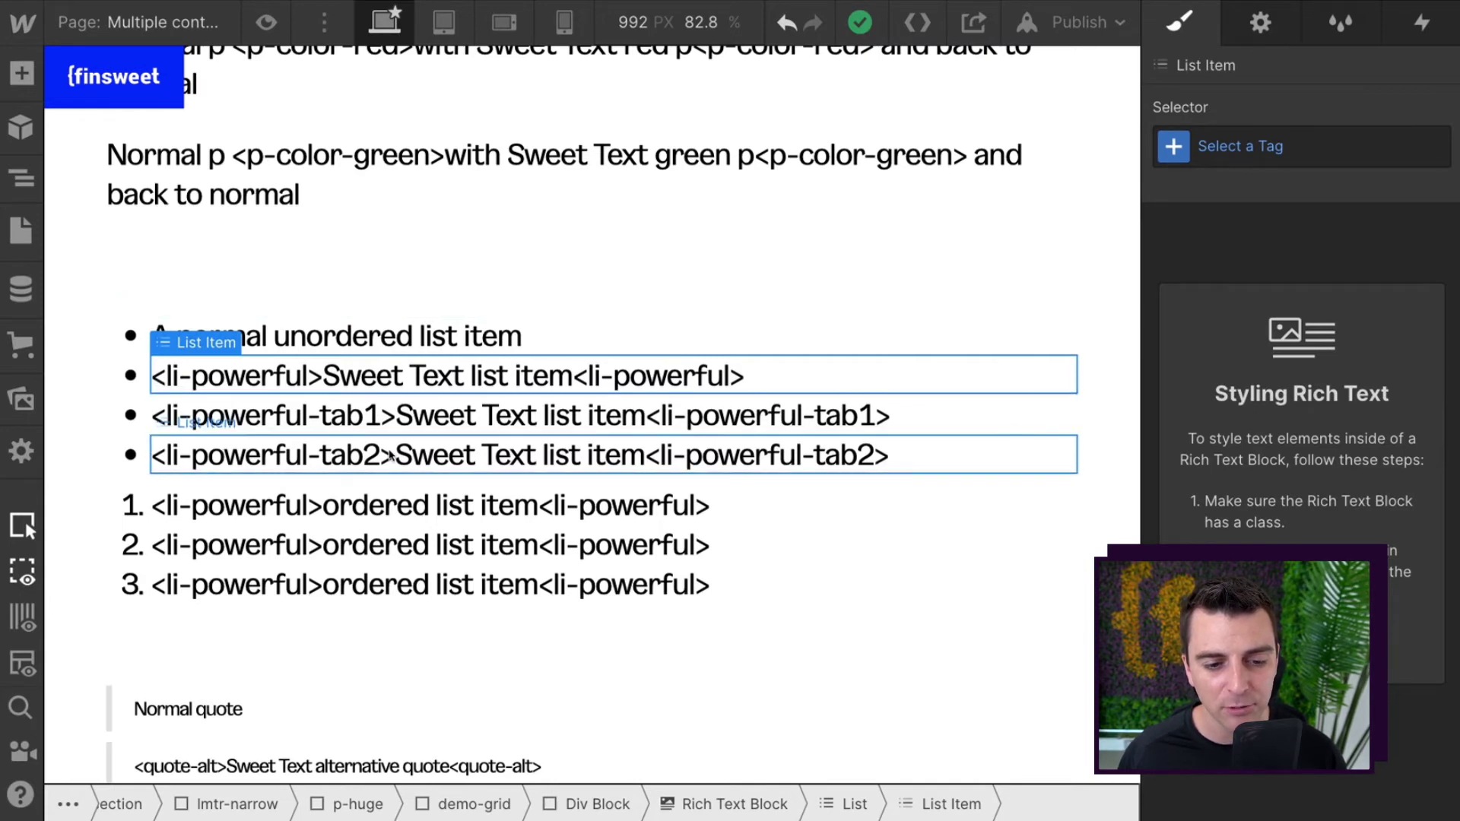
click(580, 335)
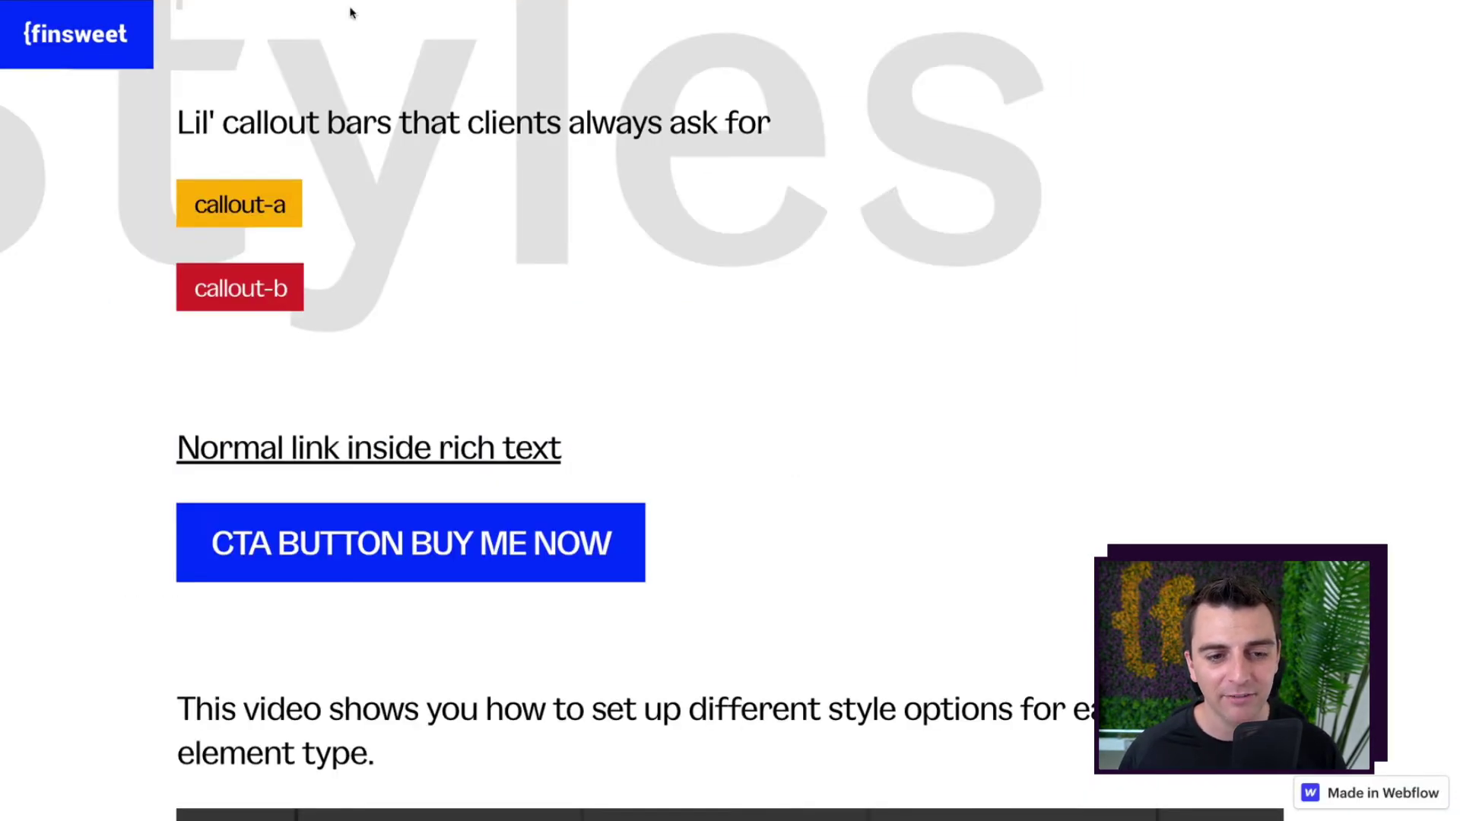
Step: On the live page, highlight the grey h2, italic h3 and red paragraph lines
scroll(432, 214, up, 2)
scroll(432, 215, up, 10)
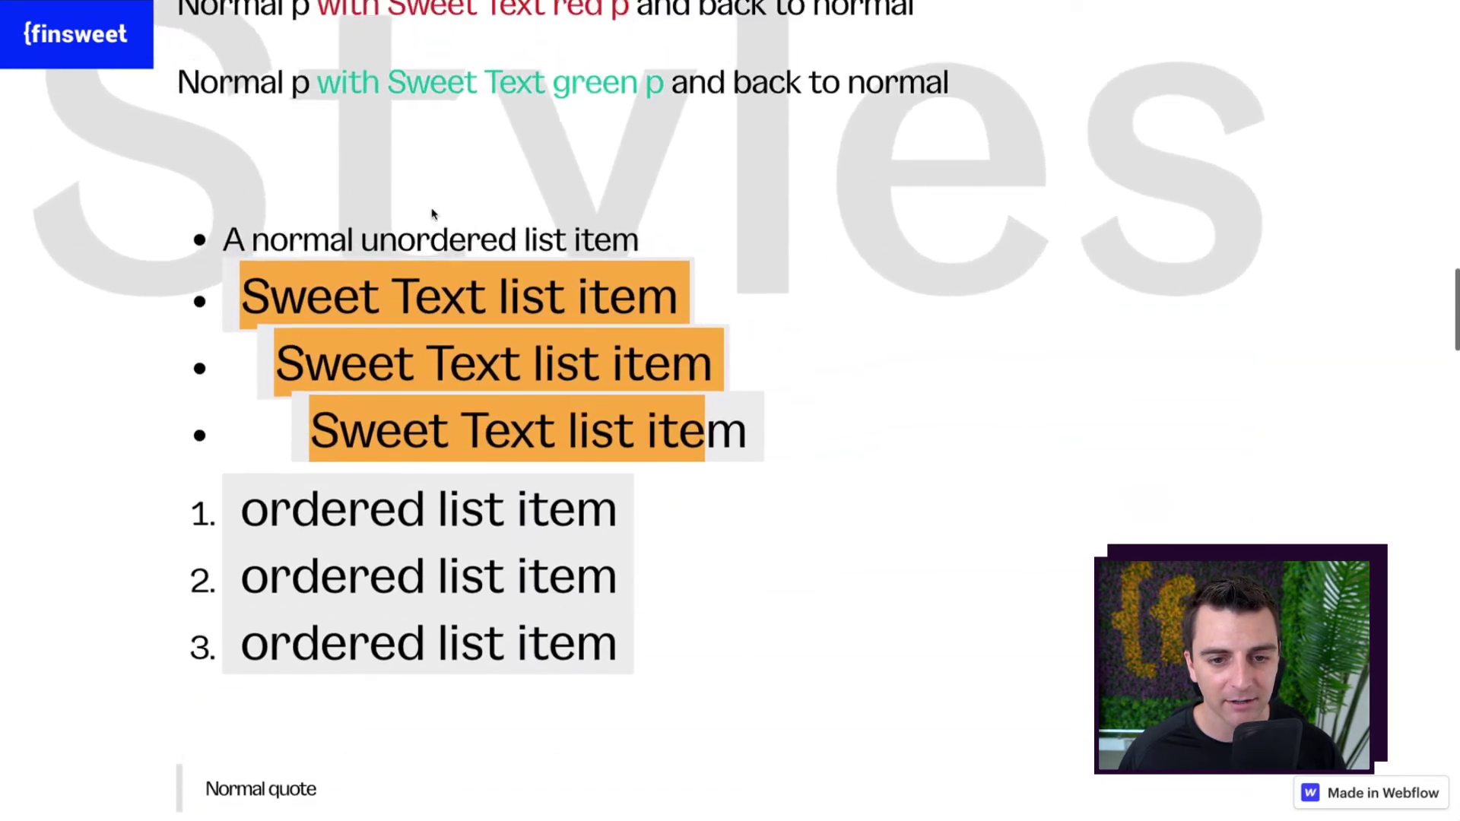
scroll(434, 258, up, 5)
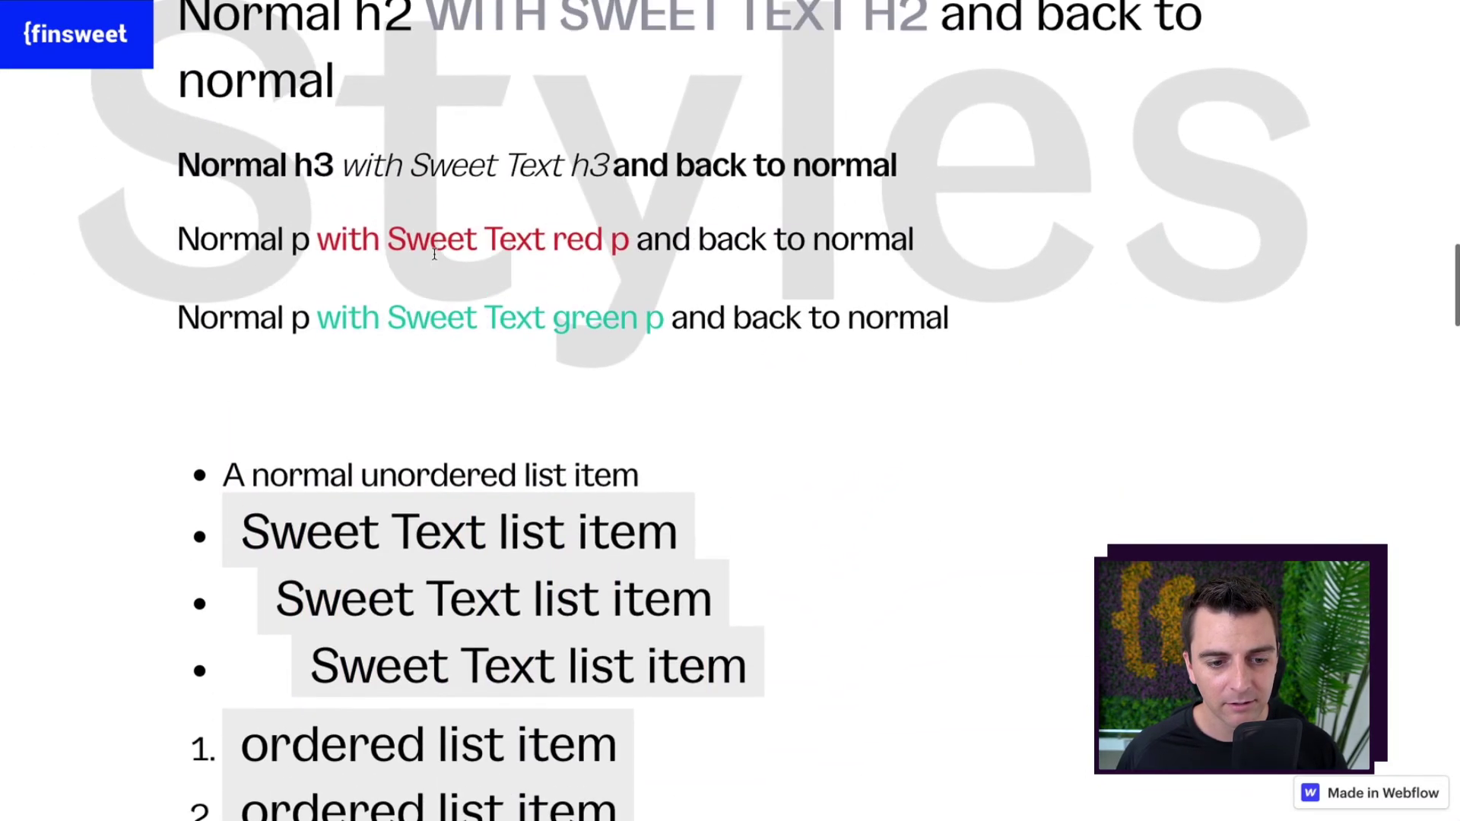
scroll(434, 259, up, 3)
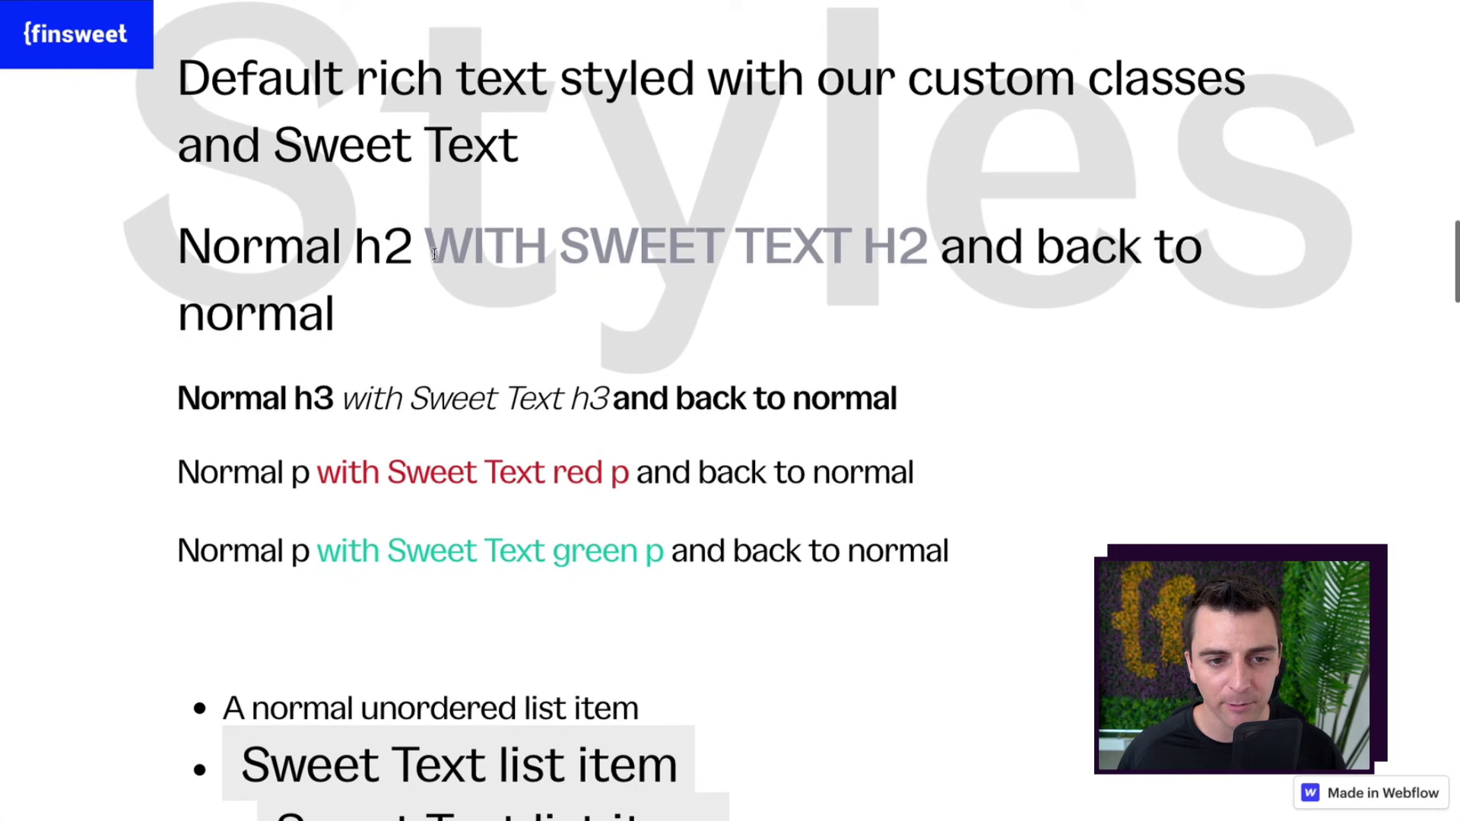
drag(180, 242, 1051, 291)
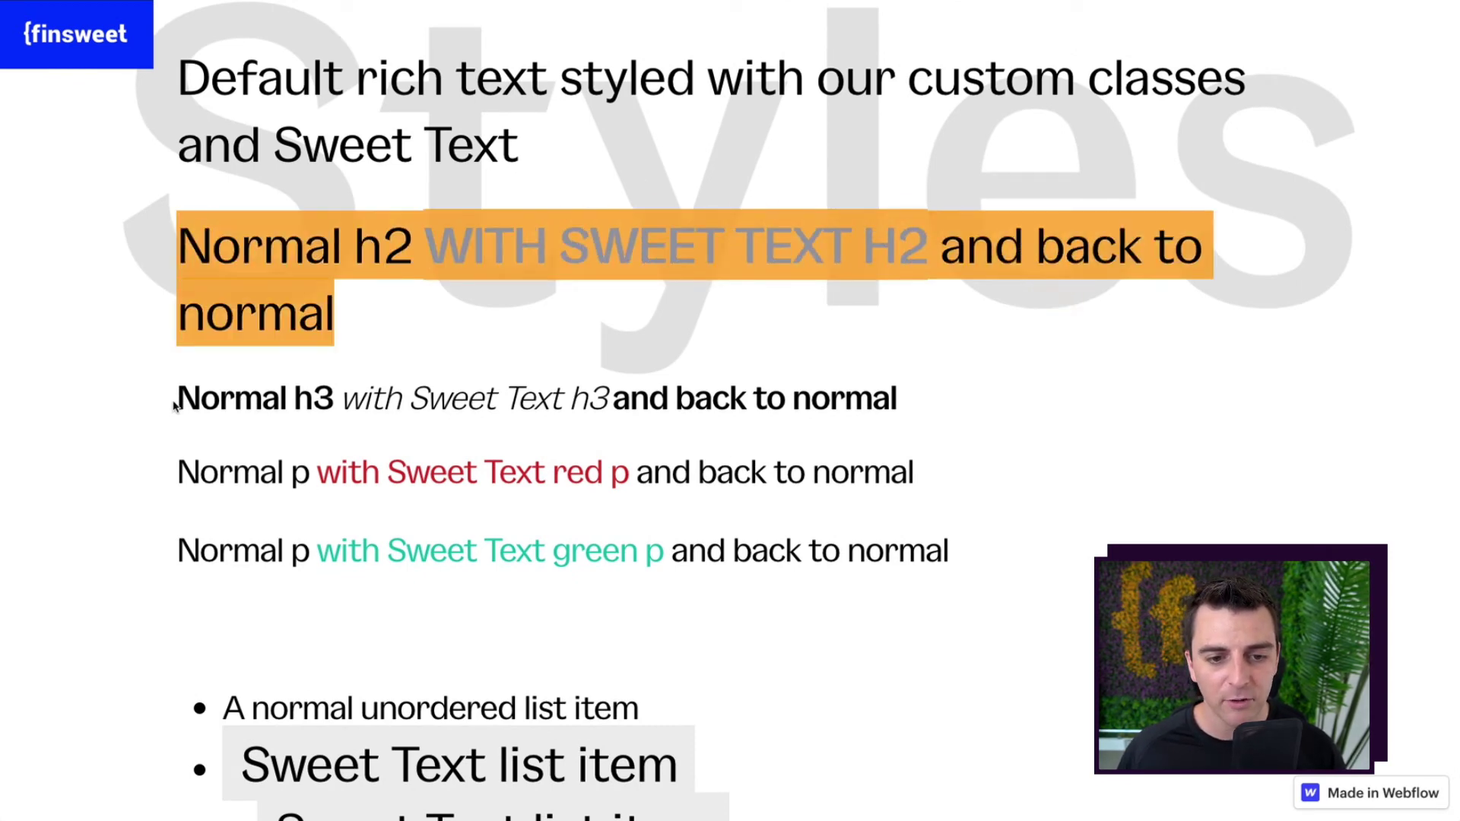
drag(175, 406, 850, 428)
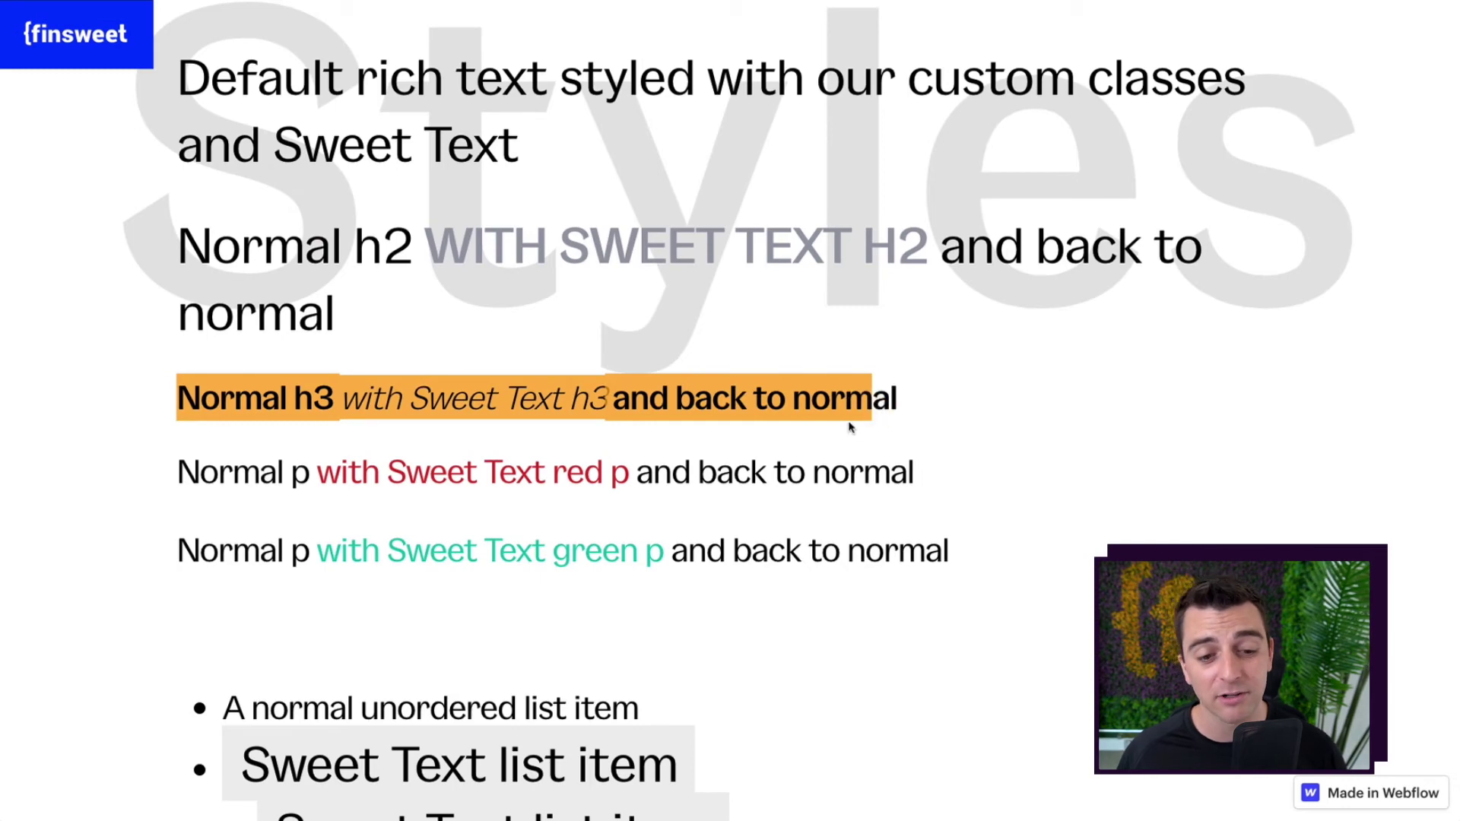
drag(183, 470, 976, 465)
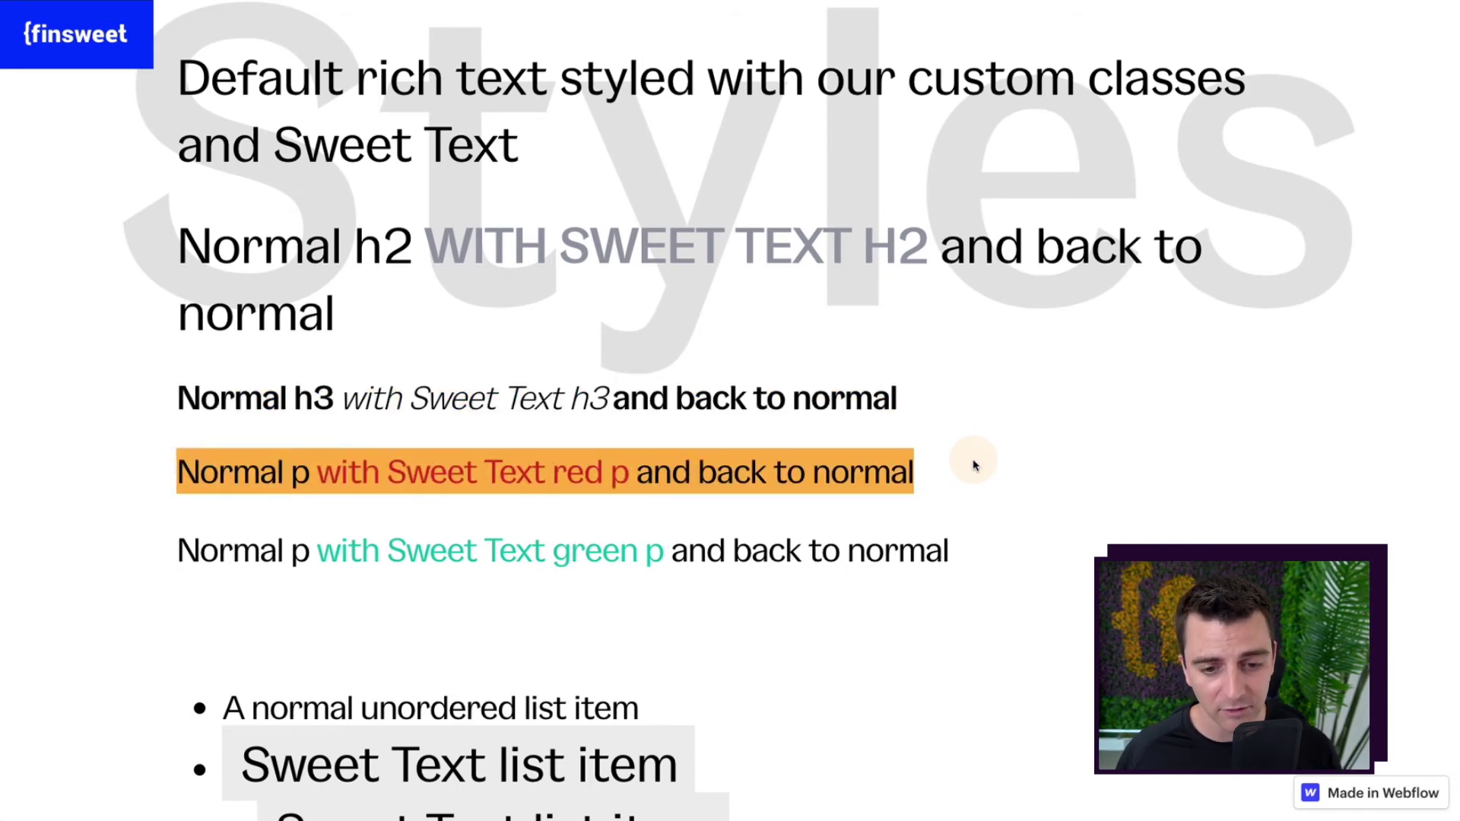
Step: Highlight further lines and the three indented Sweet Text list items, then clear the selection
drag(258, 605, 965, 620)
scroll(964, 623, down, 2)
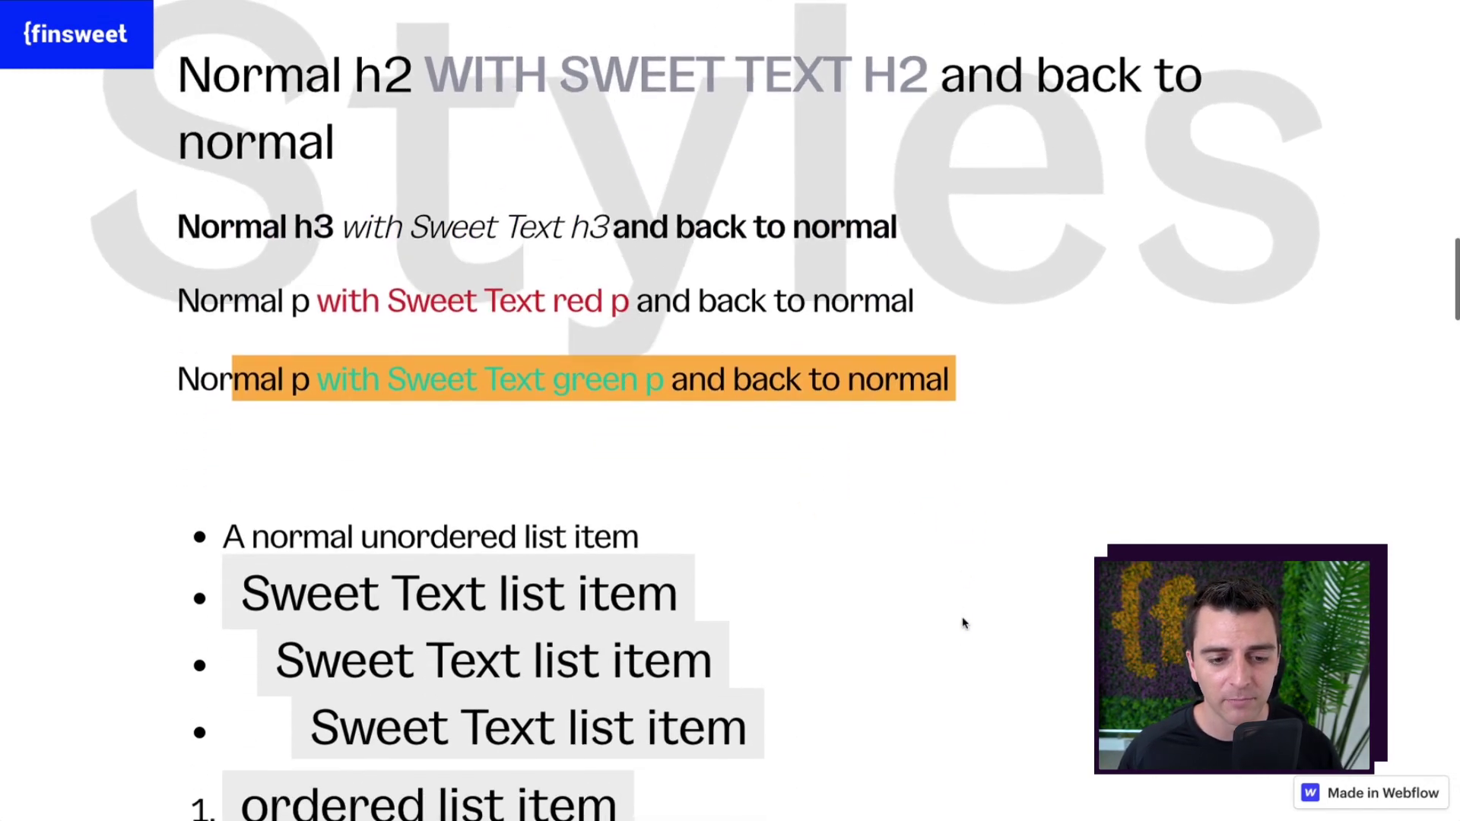
click(964, 624)
scroll(965, 620, down, 3)
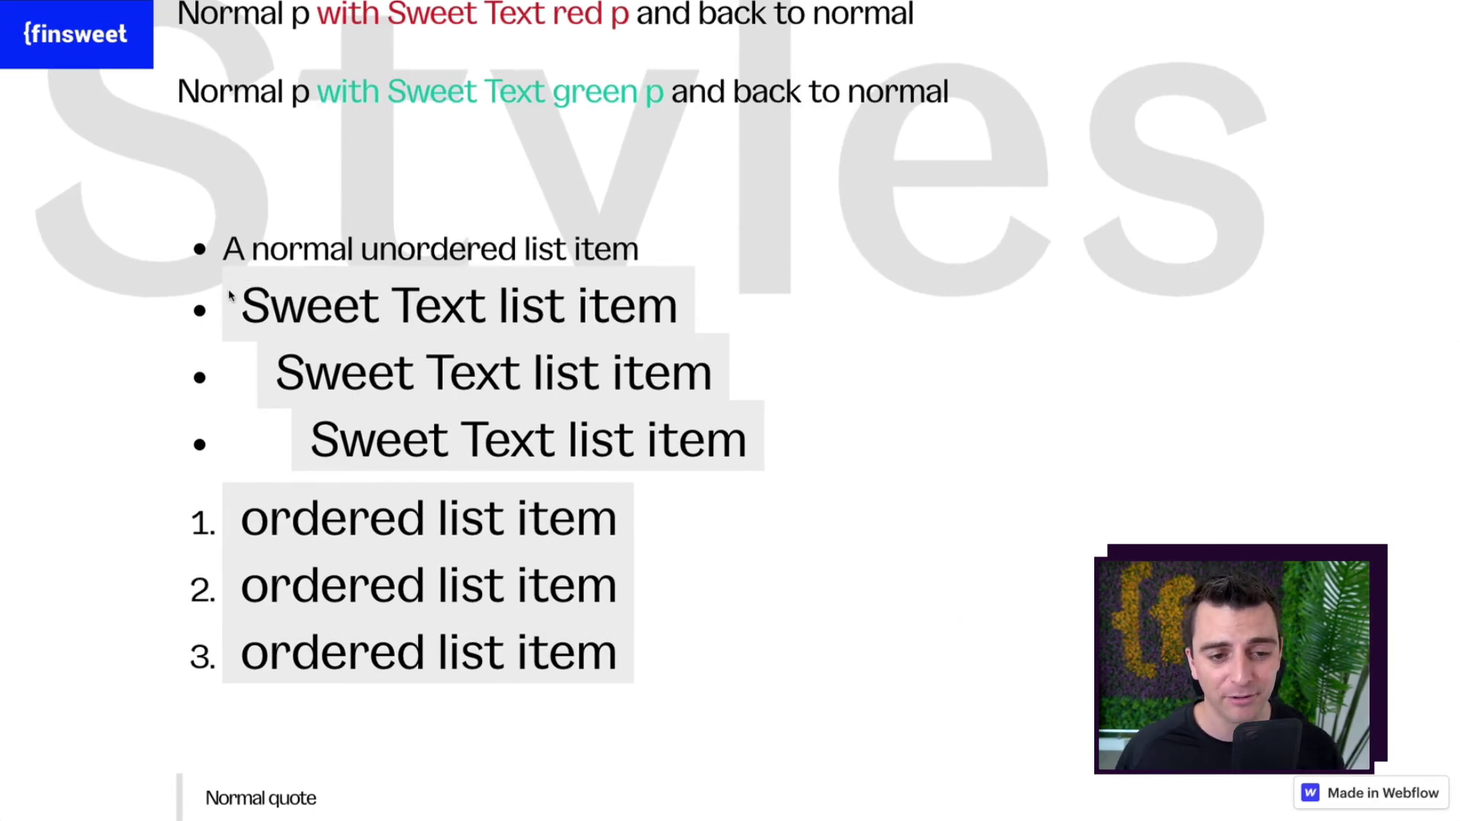
drag(230, 295, 759, 444)
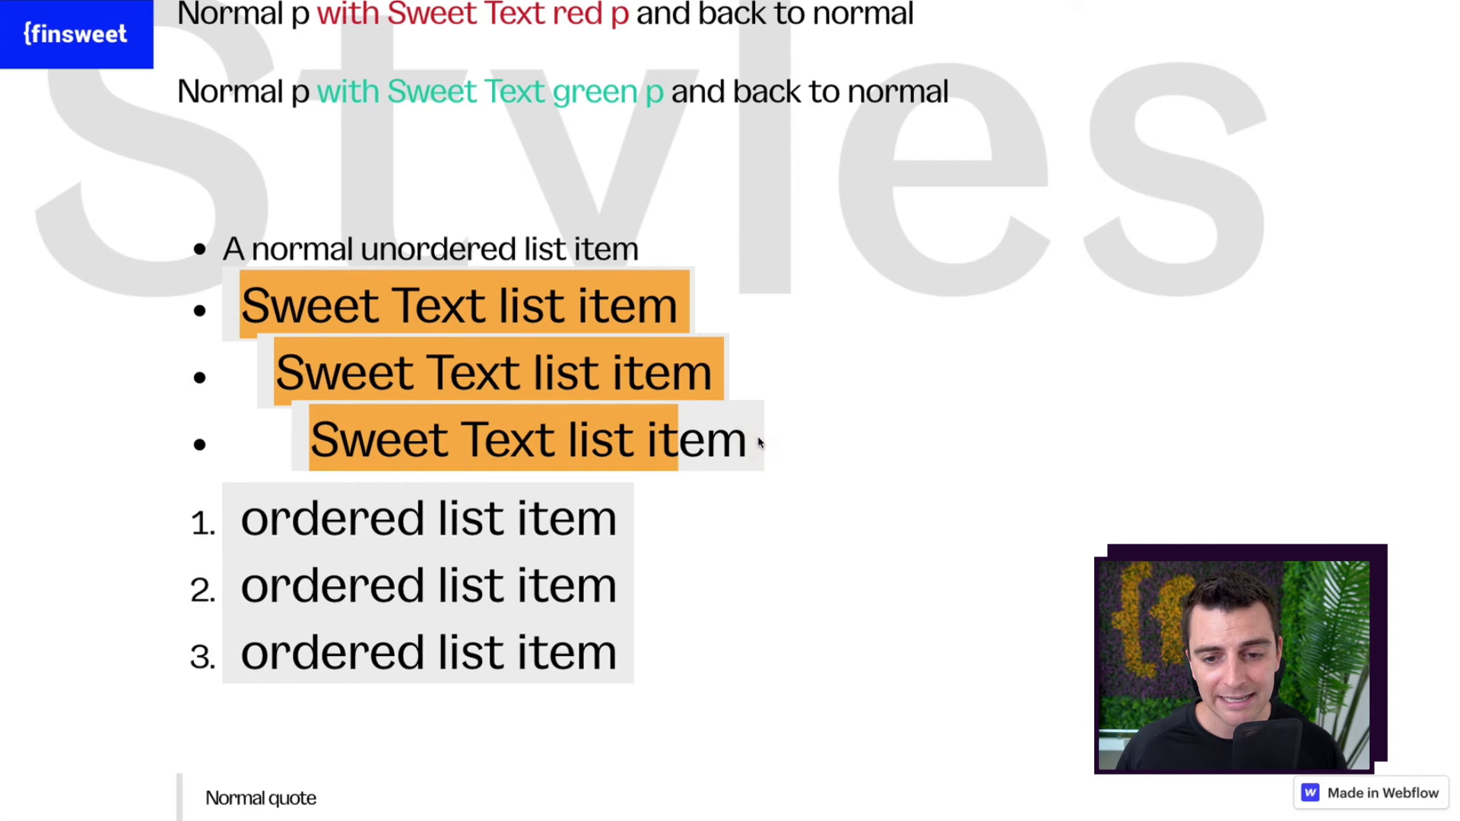
click(759, 443)
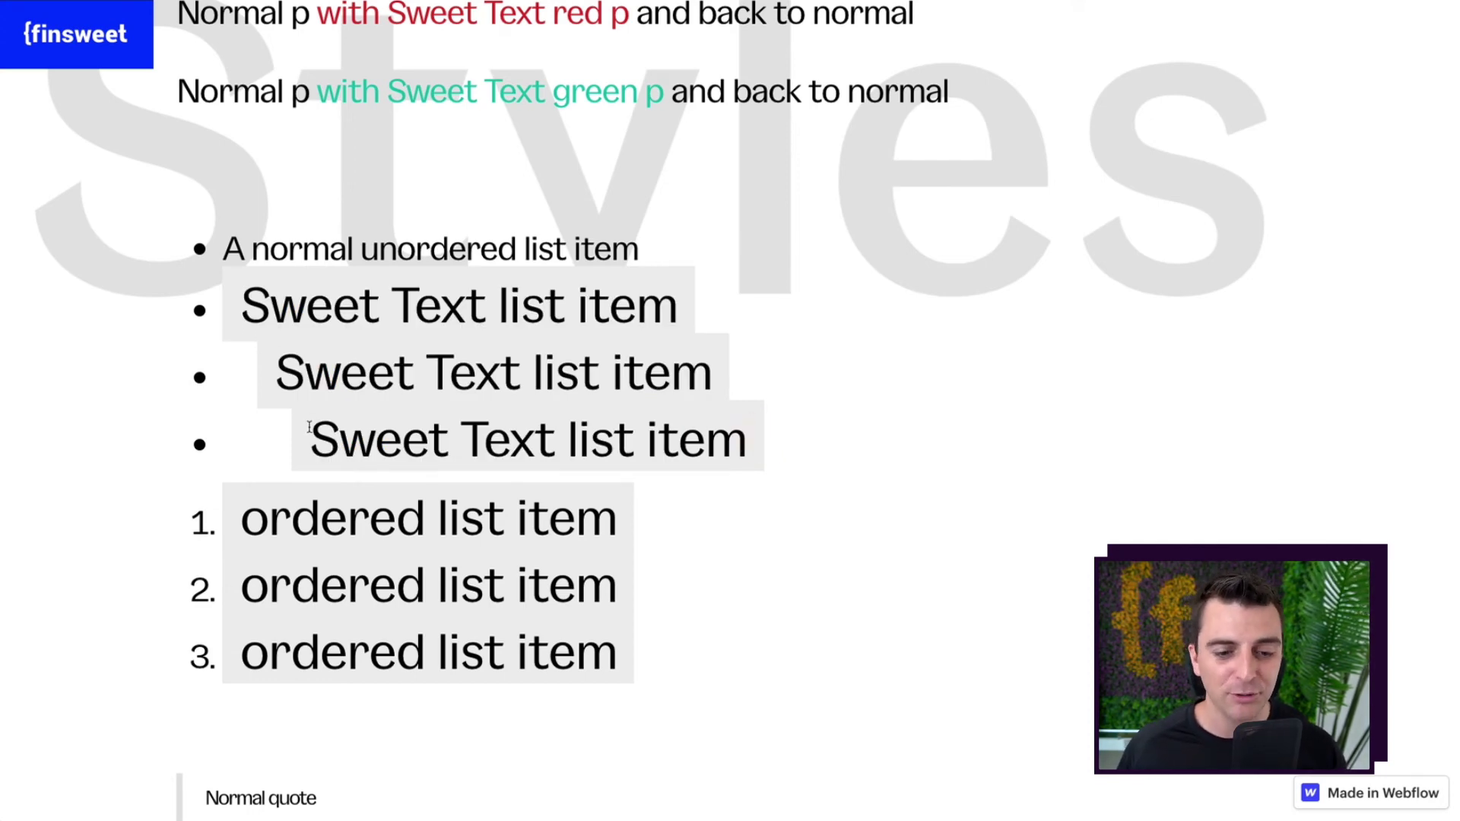
scroll(309, 426, down, 4)
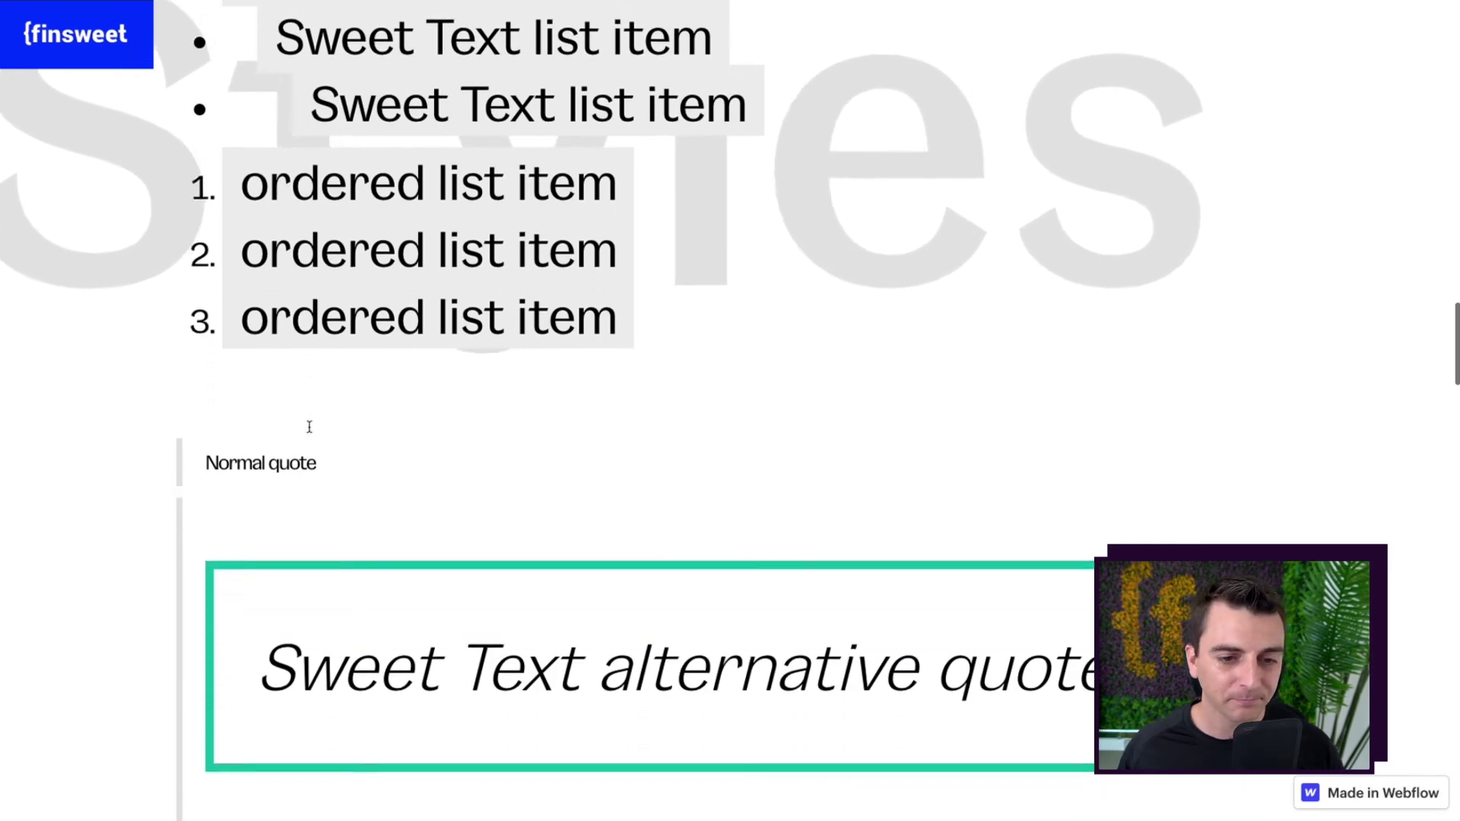
Step: Back in the Designer, select the Normal quote and the Sweet Text alternative quote
key(ctrl+tab)
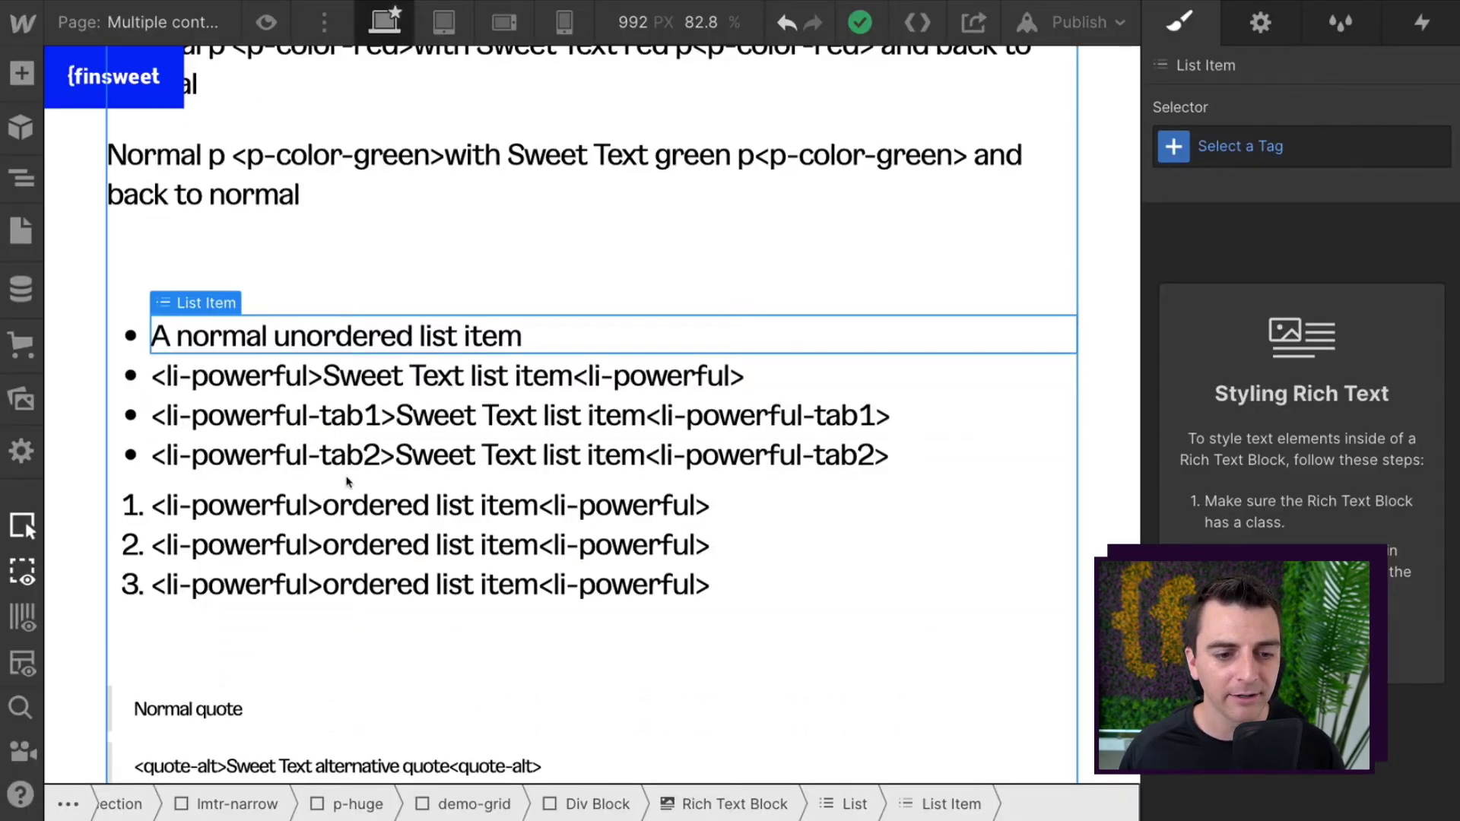
scroll(347, 481, down, 1)
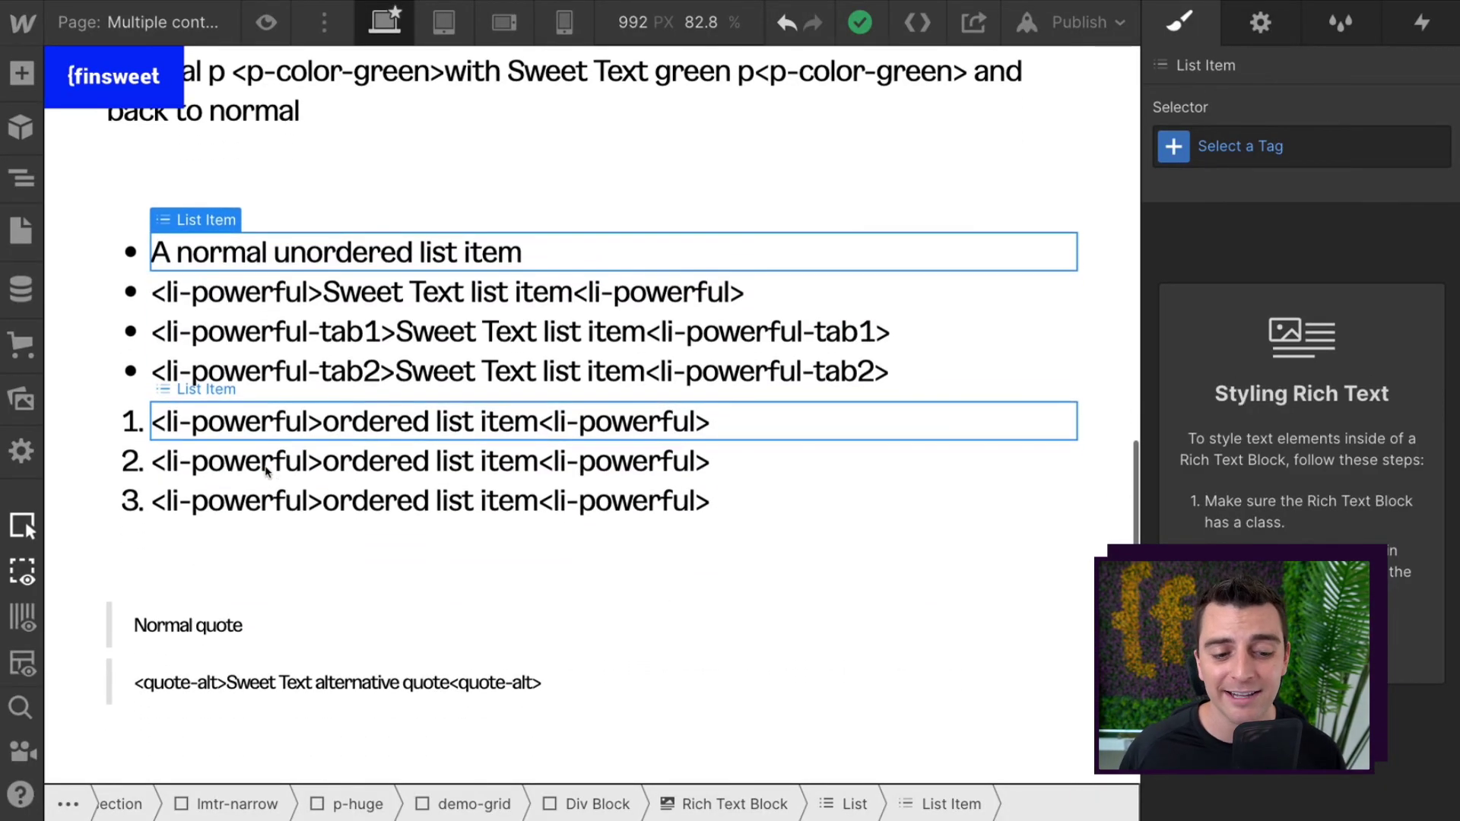
scroll(263, 468, down, 2)
click(239, 455)
scroll(236, 455, down, 1)
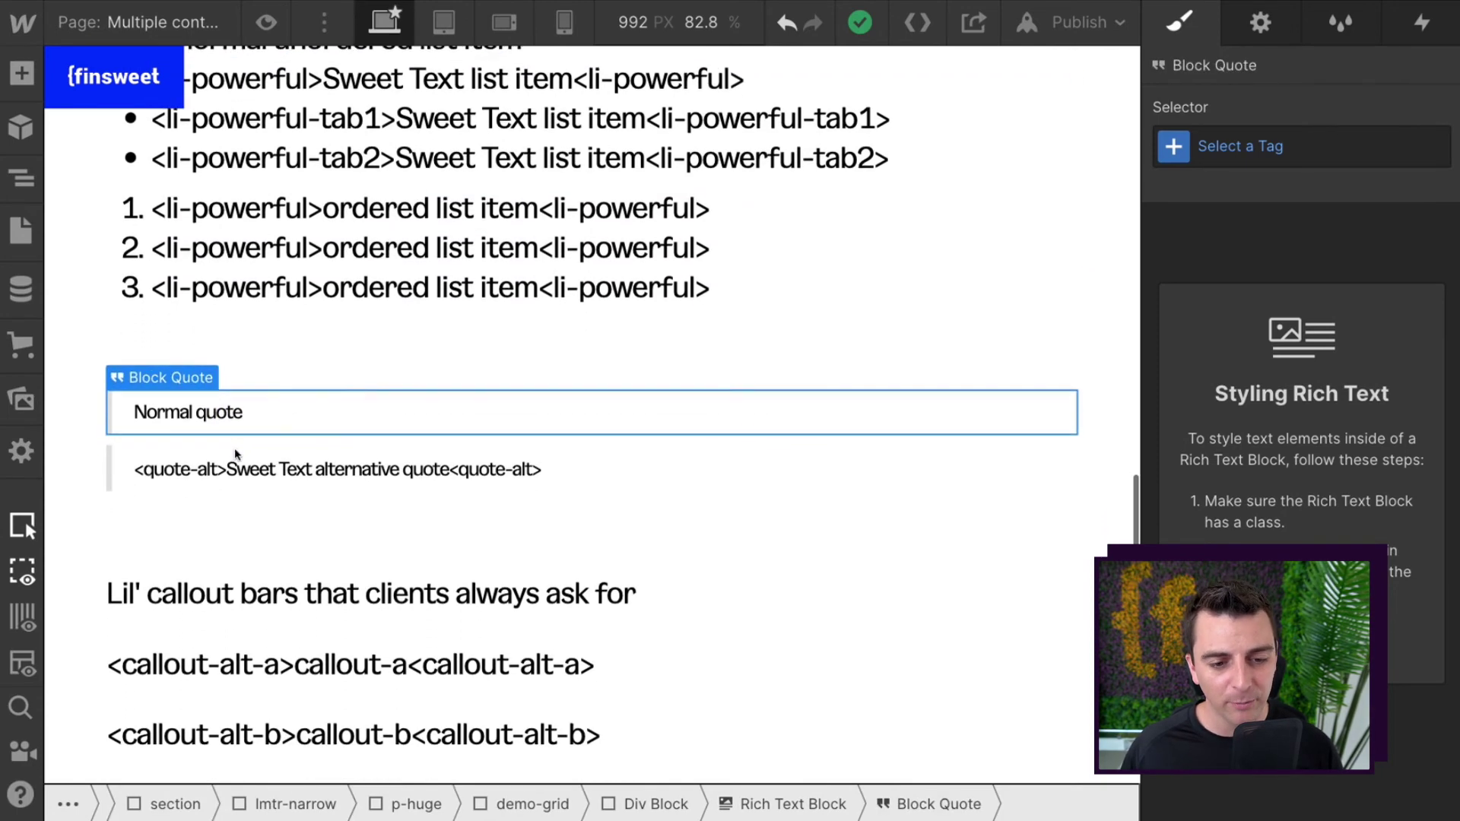
click(230, 462)
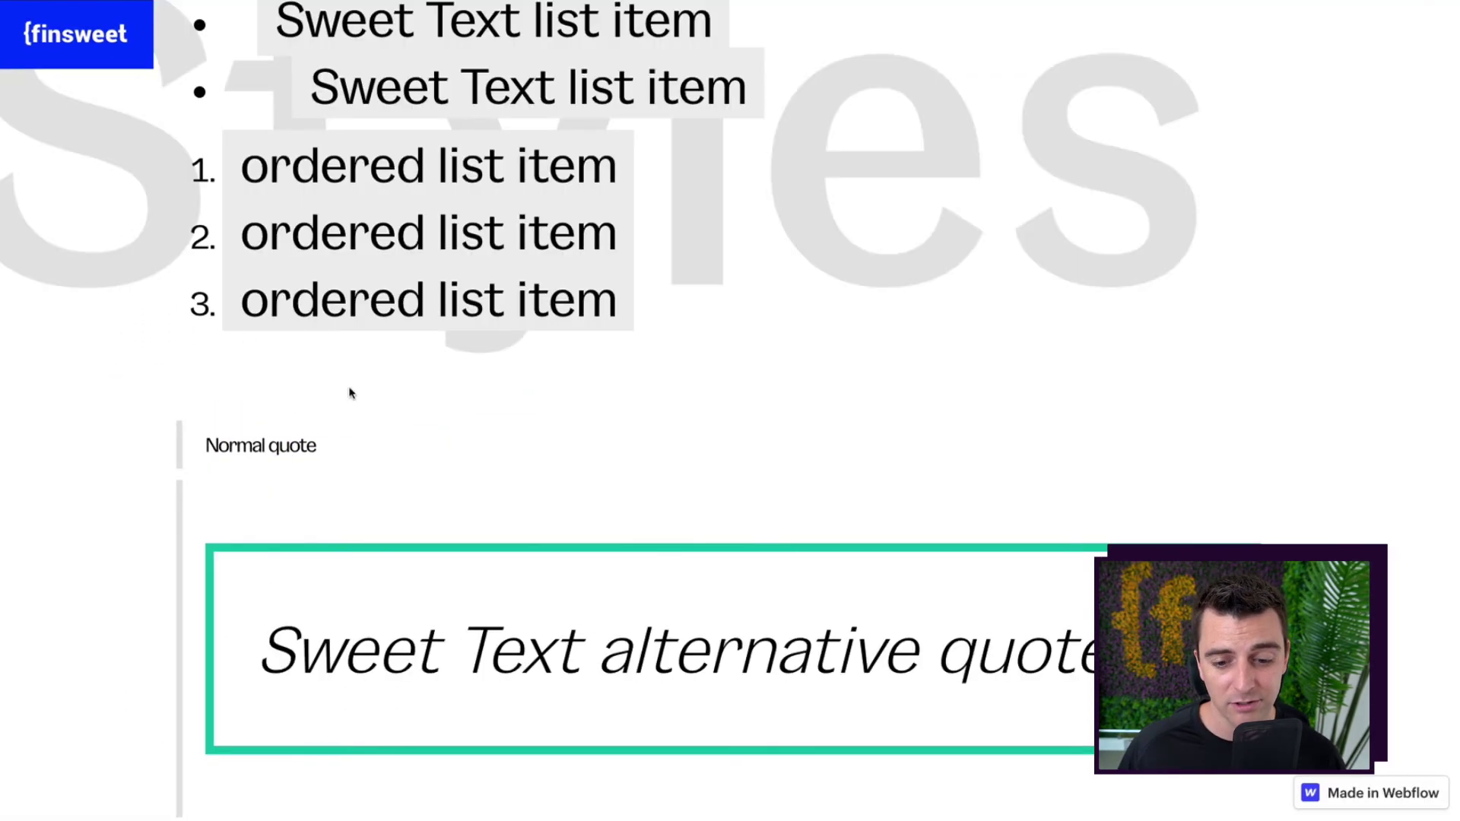
Step: Select the callout-a and callout-b paragraphs, then the Normal link
scroll(350, 393, down, 2)
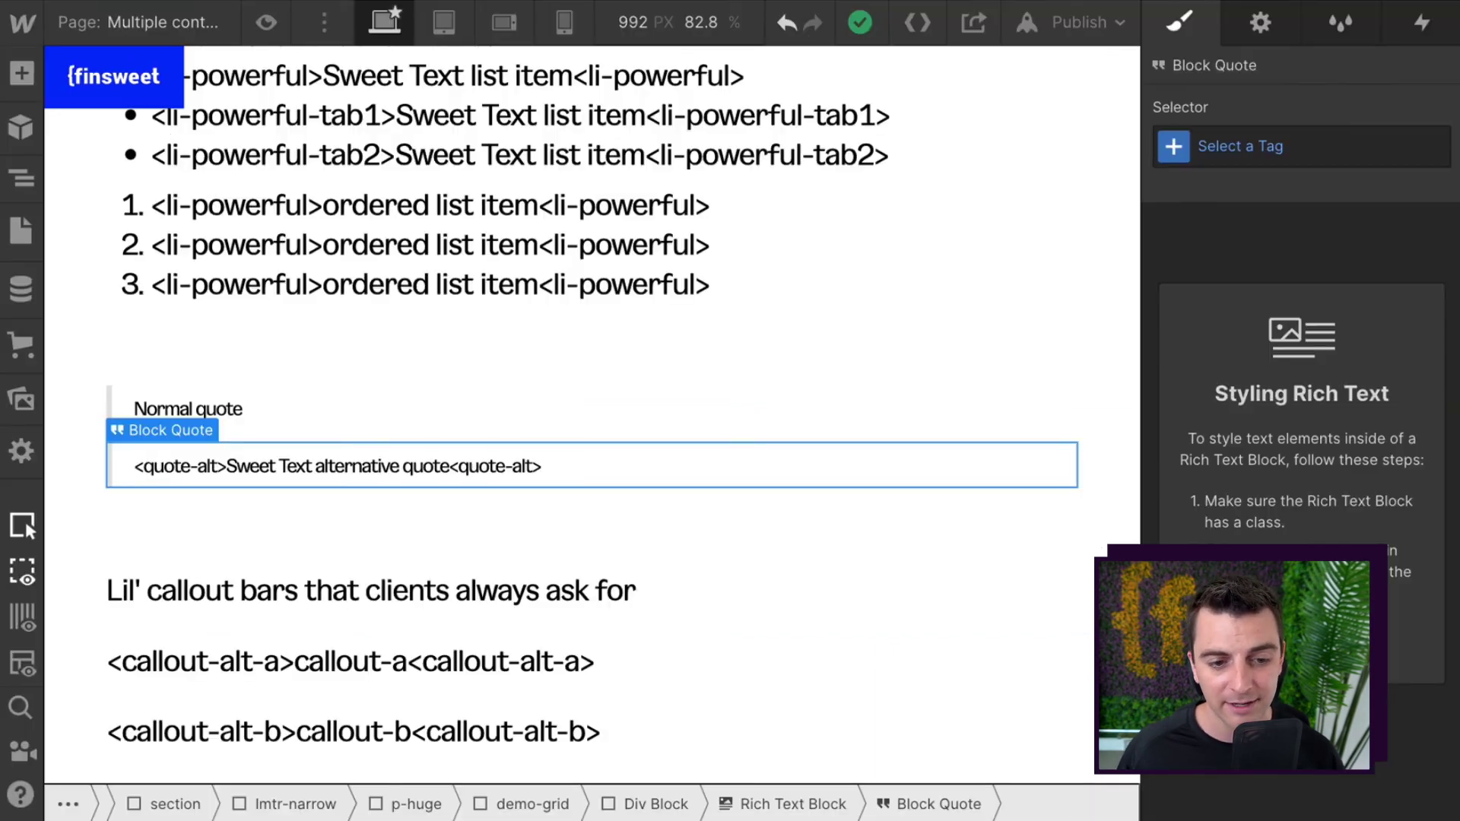
scroll(292, 399, down, 4)
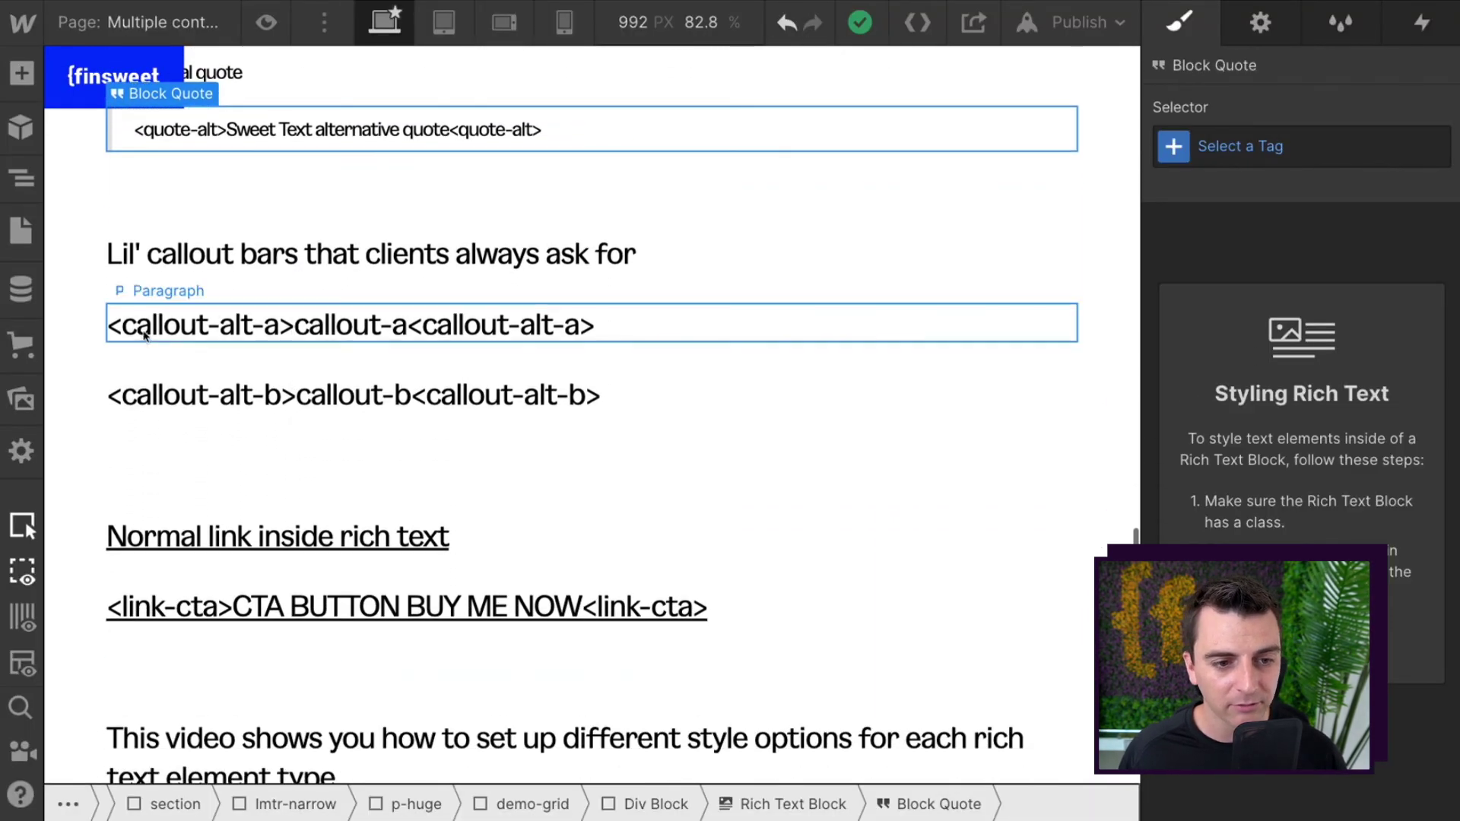
click(529, 330)
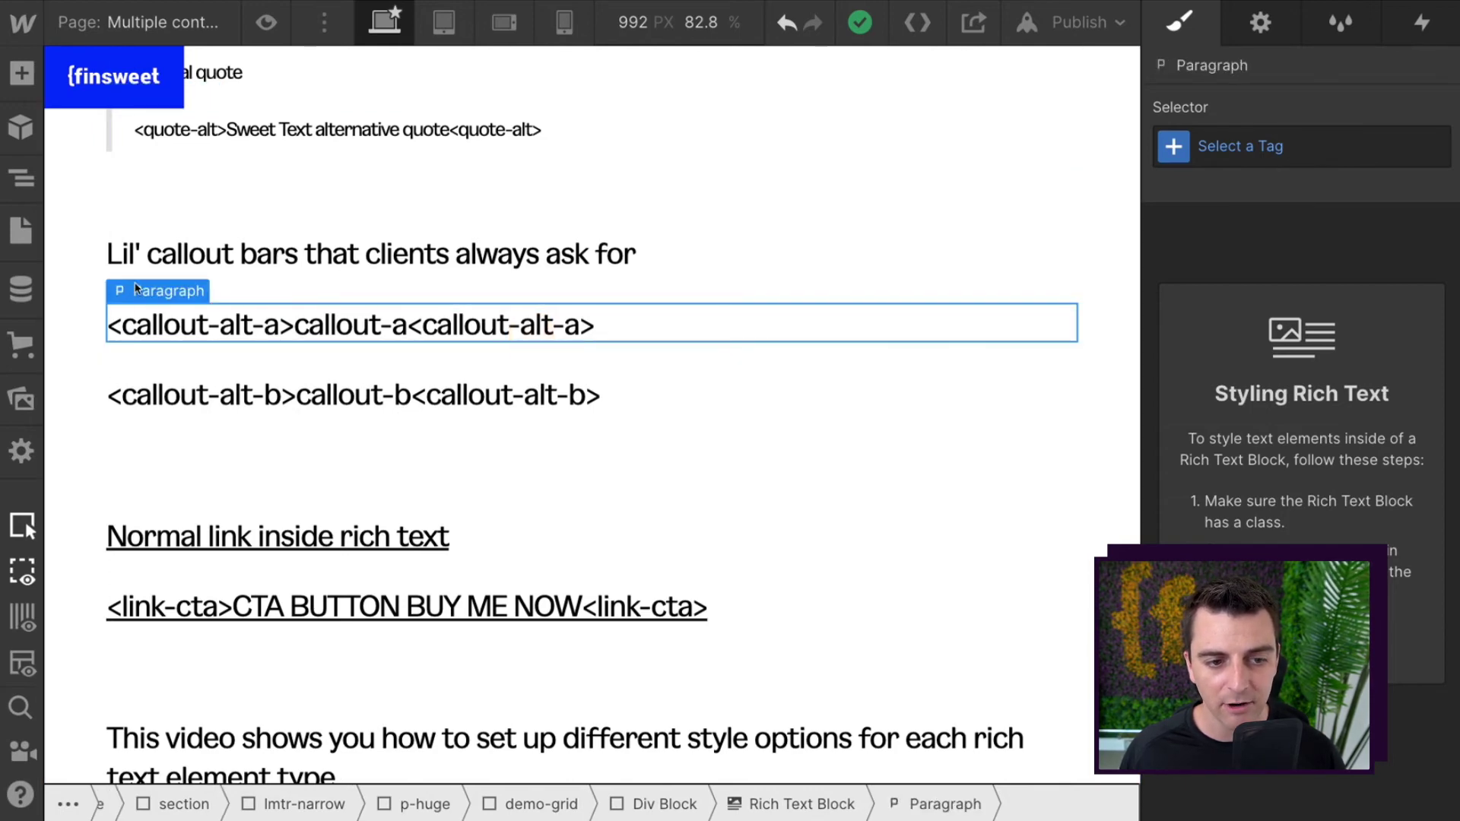
click(152, 390)
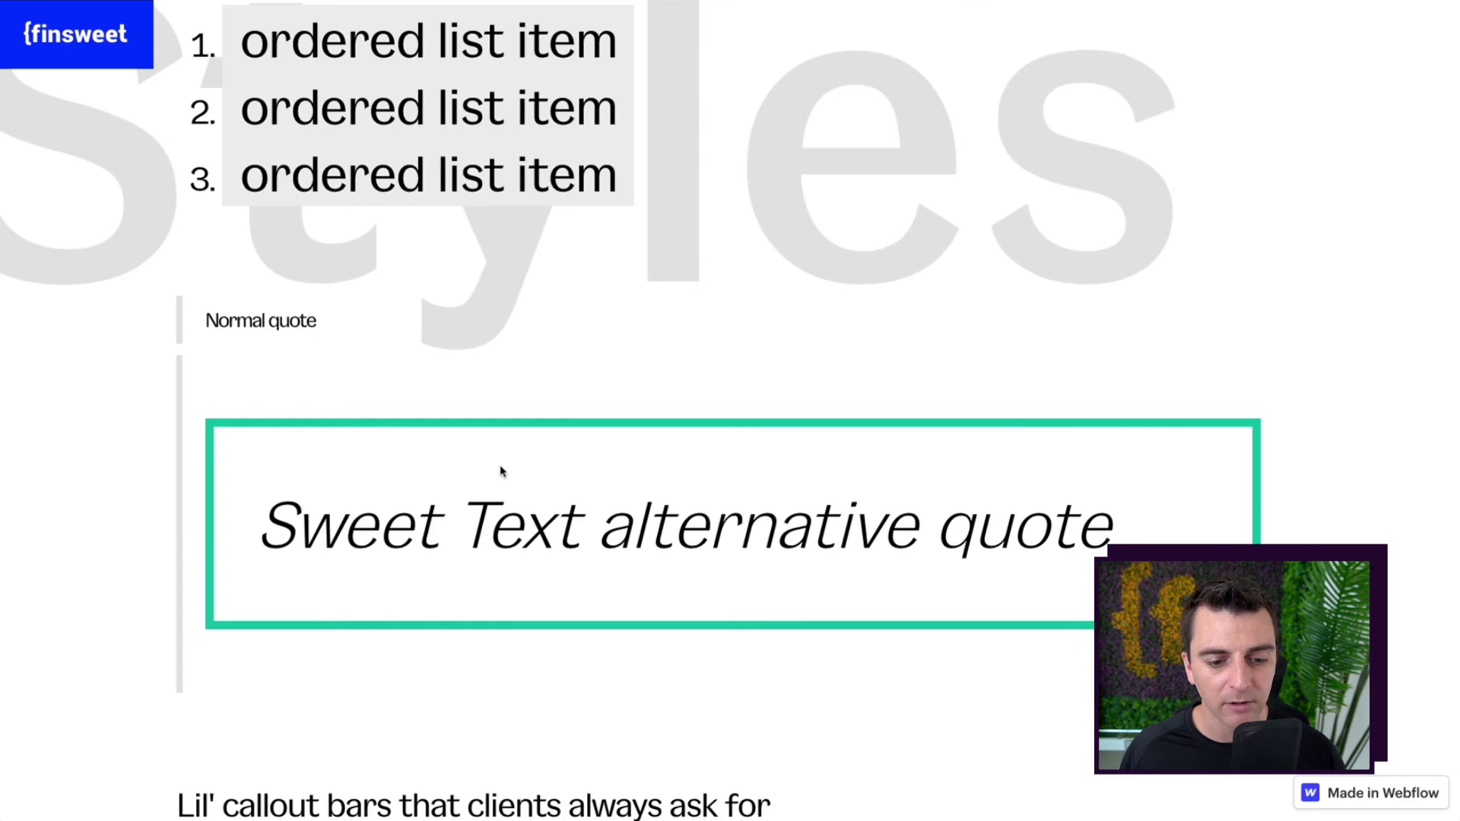
scroll(500, 468, down, 5)
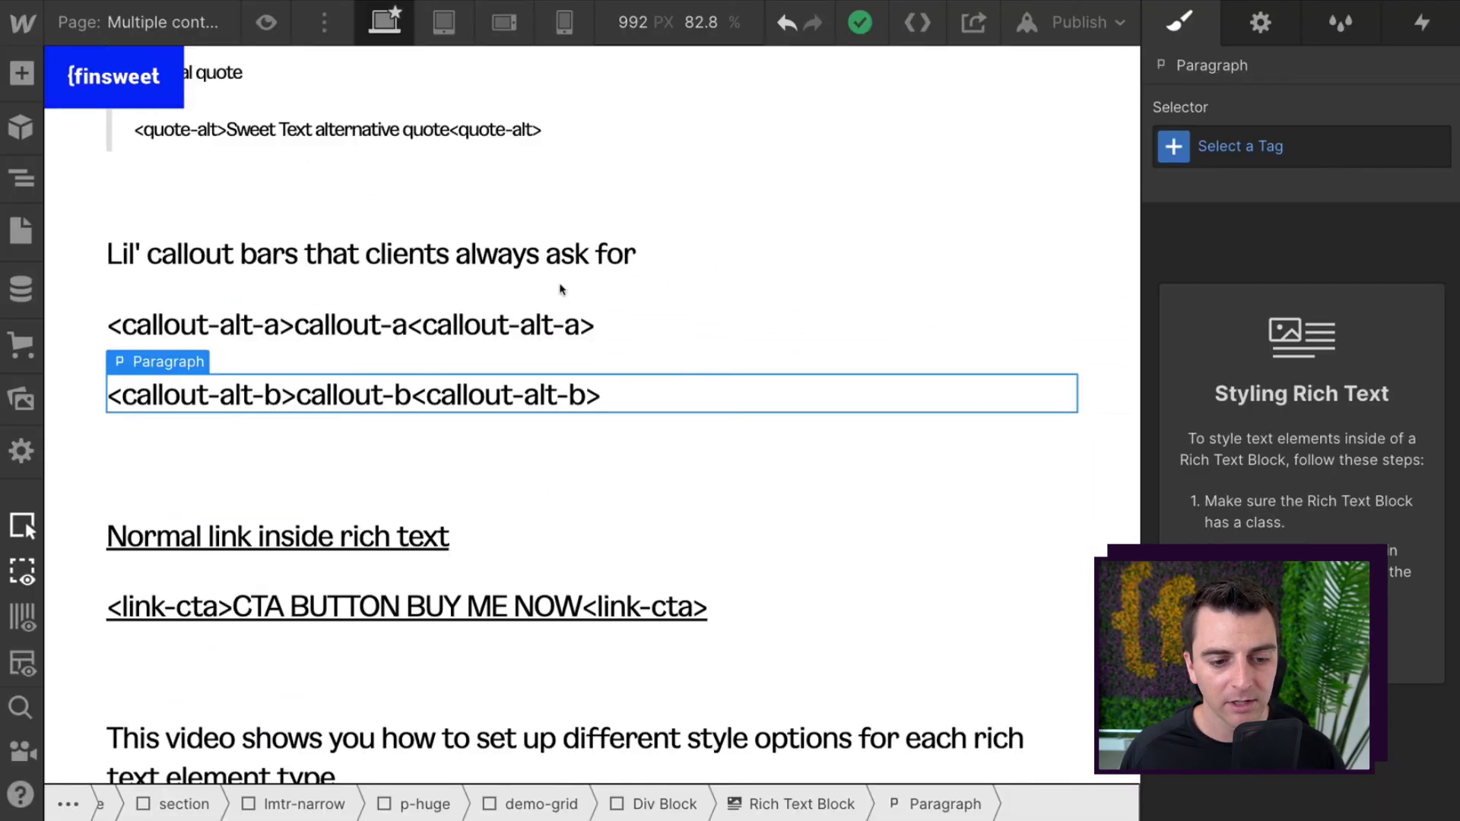
scroll(562, 286, down, 4)
click(247, 229)
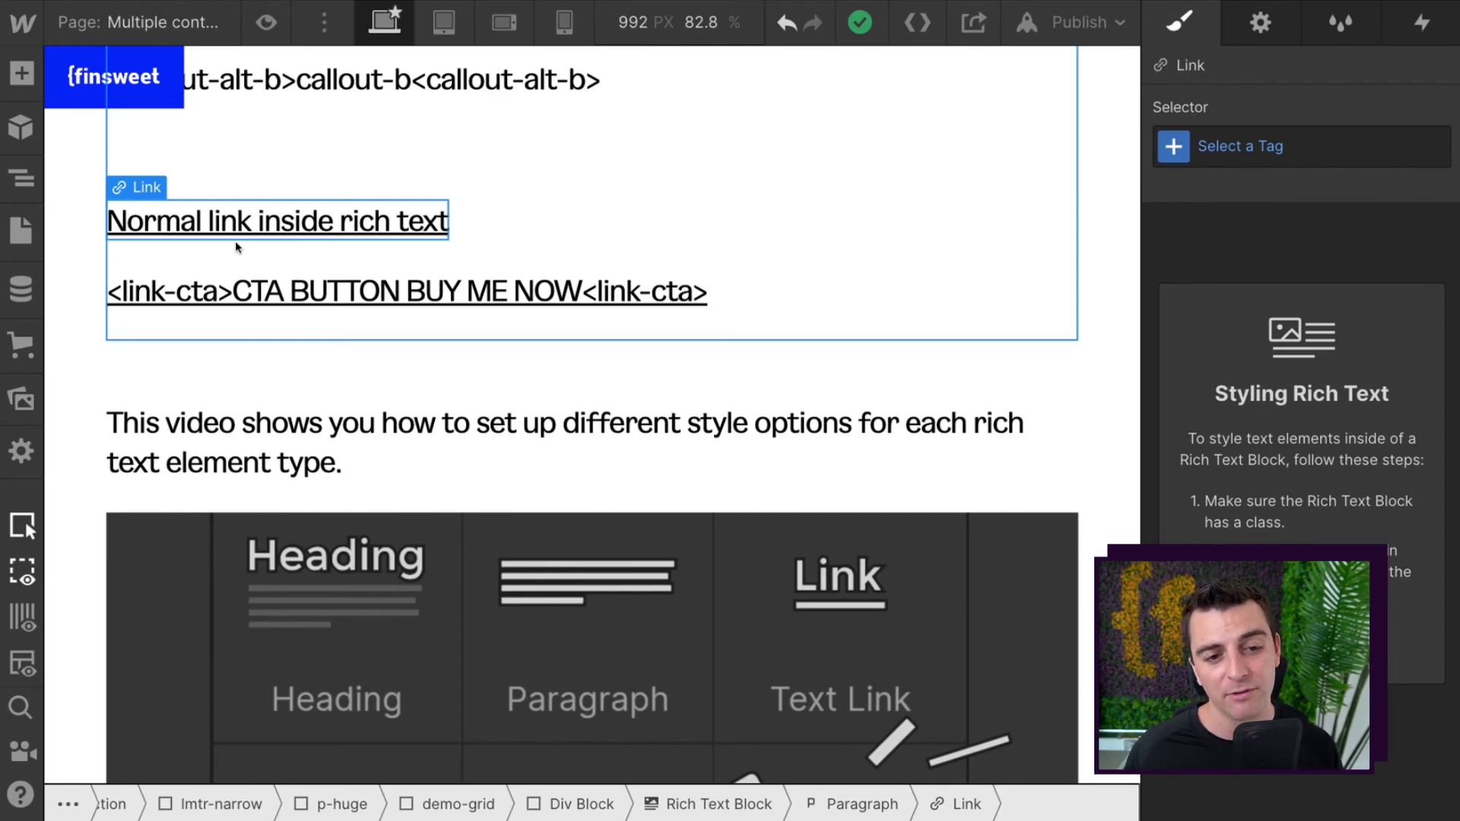
Step: Select the link-cta CTA BUTTON BUY ME NOW link and scroll down to the blue button
click(285, 293)
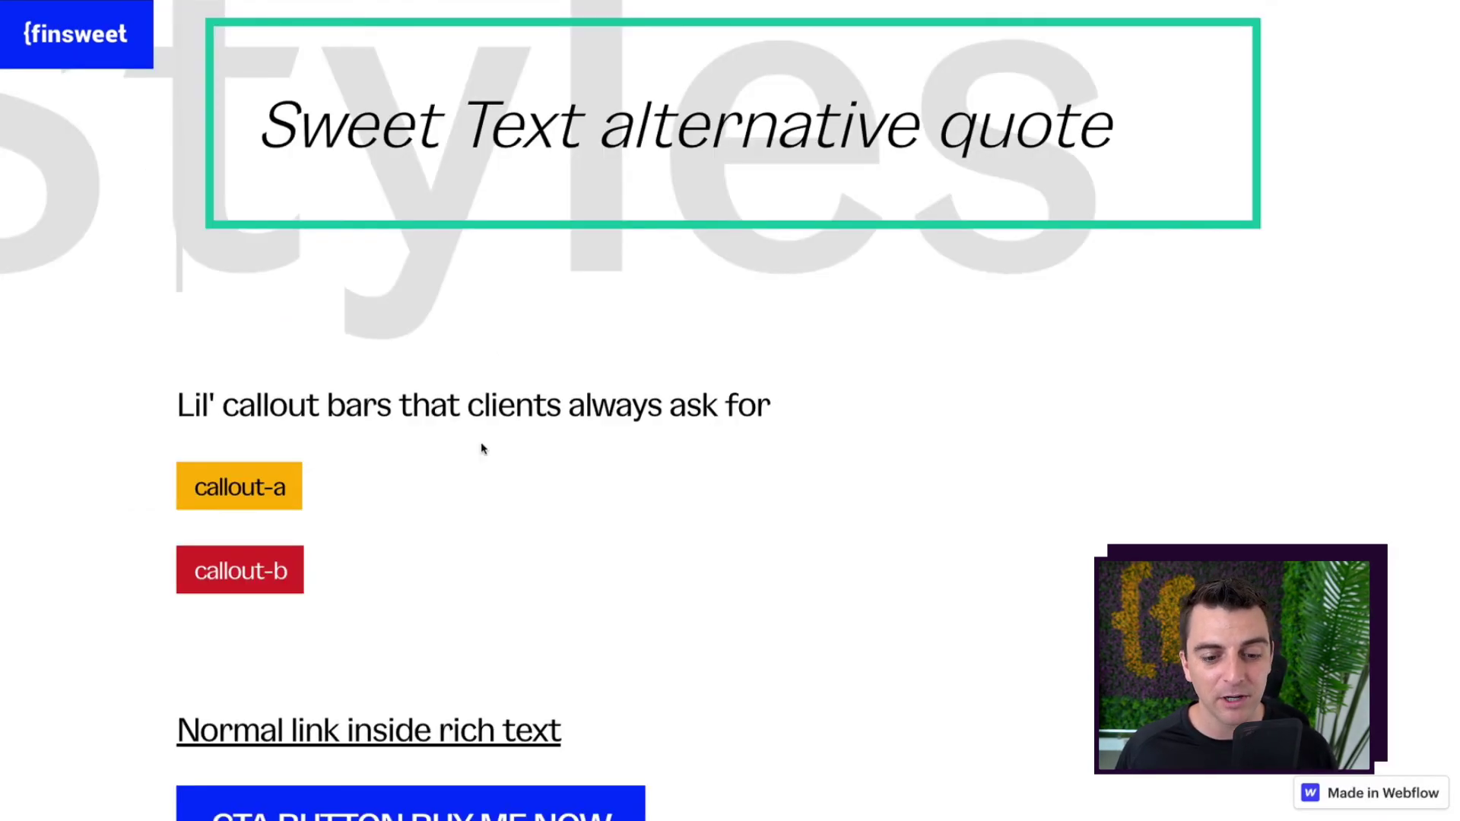
scroll(482, 449, down, 2)
scroll(482, 449, down, 1)
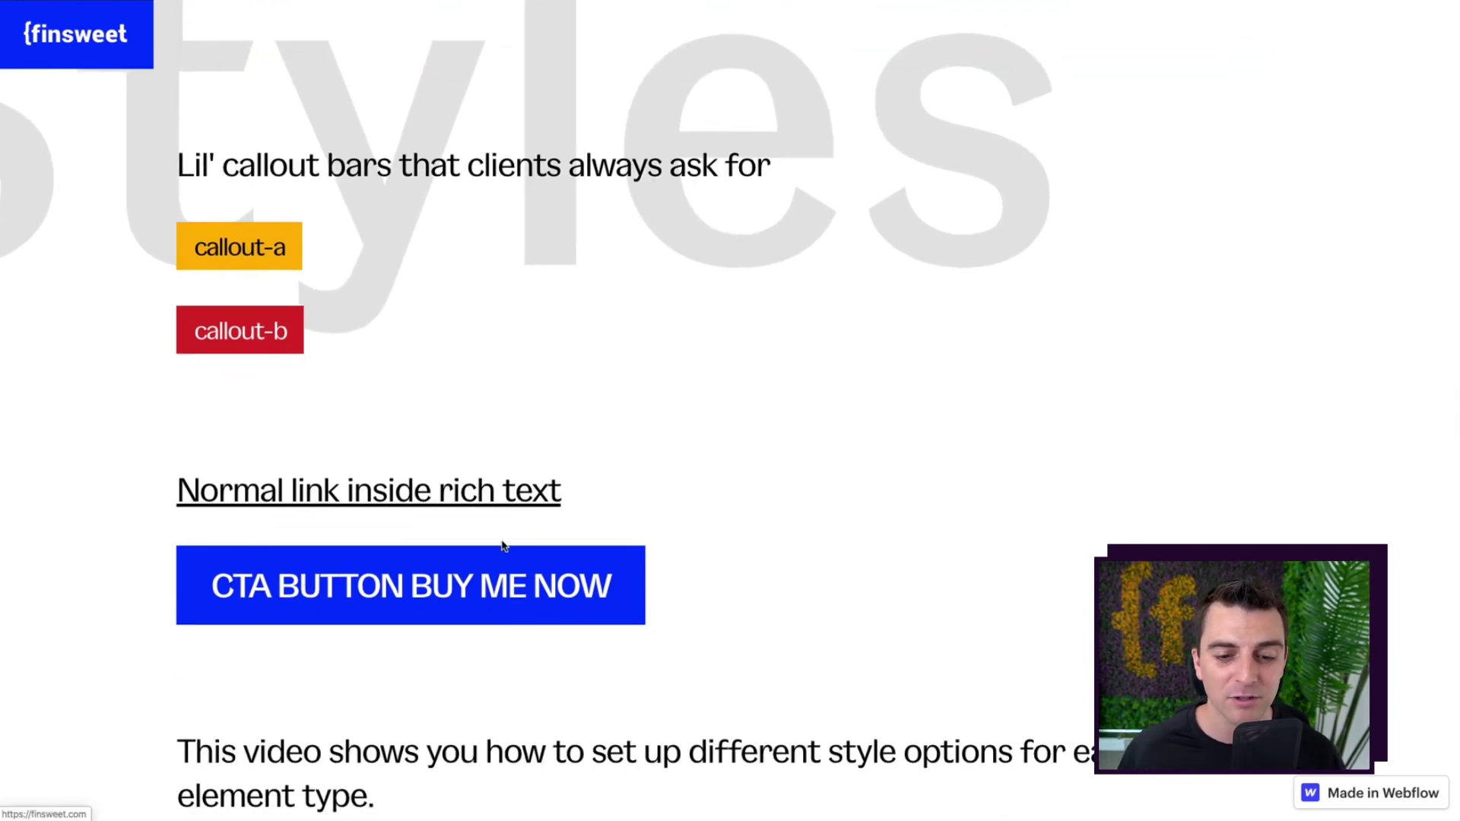
Step: Review the published page's lists and headings, then return to the Designer's site pages list
scroll(502, 545, up, 10)
scroll(500, 540, up, 12)
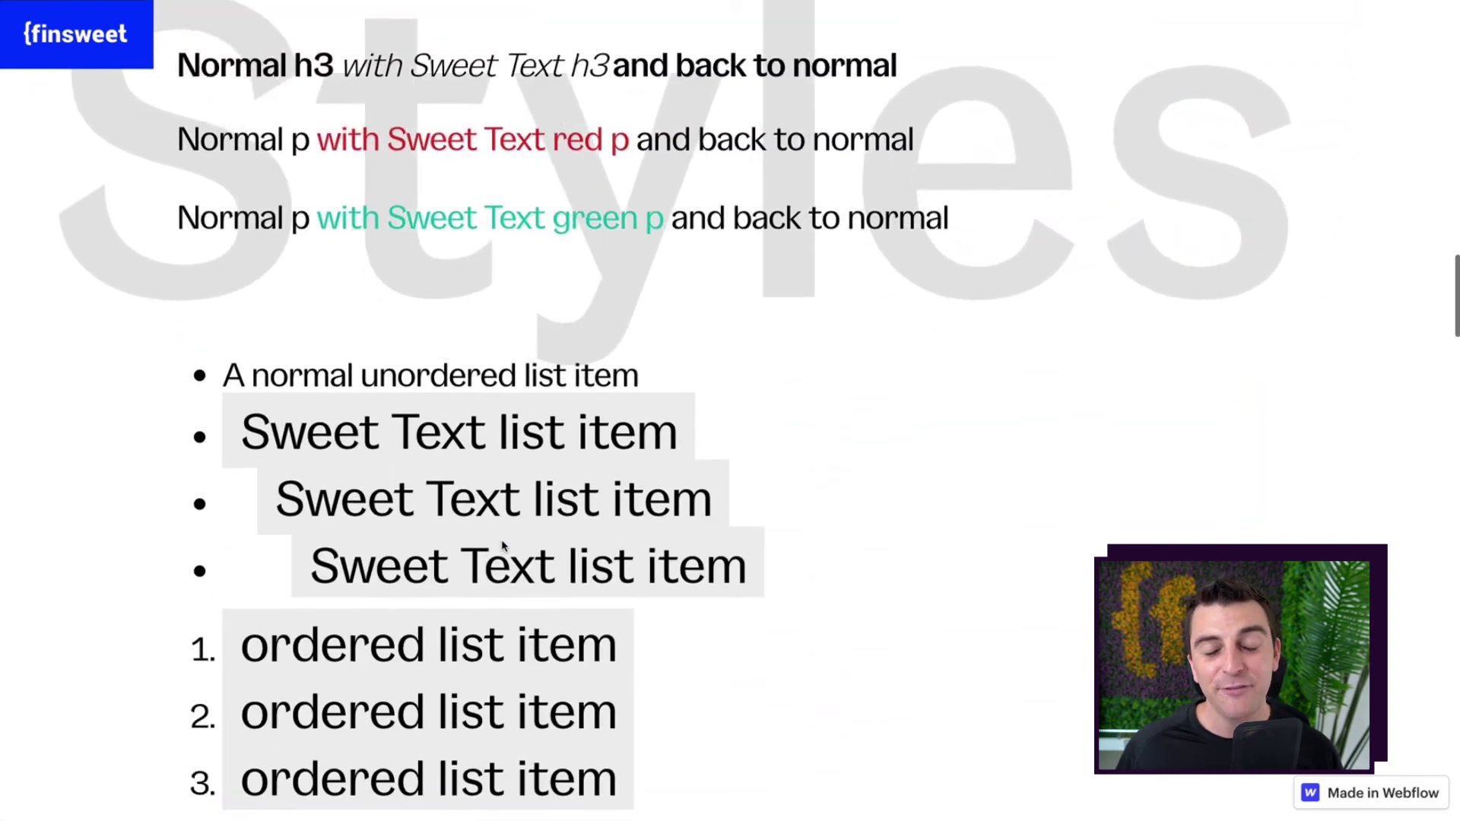
scroll(502, 540, up, 2)
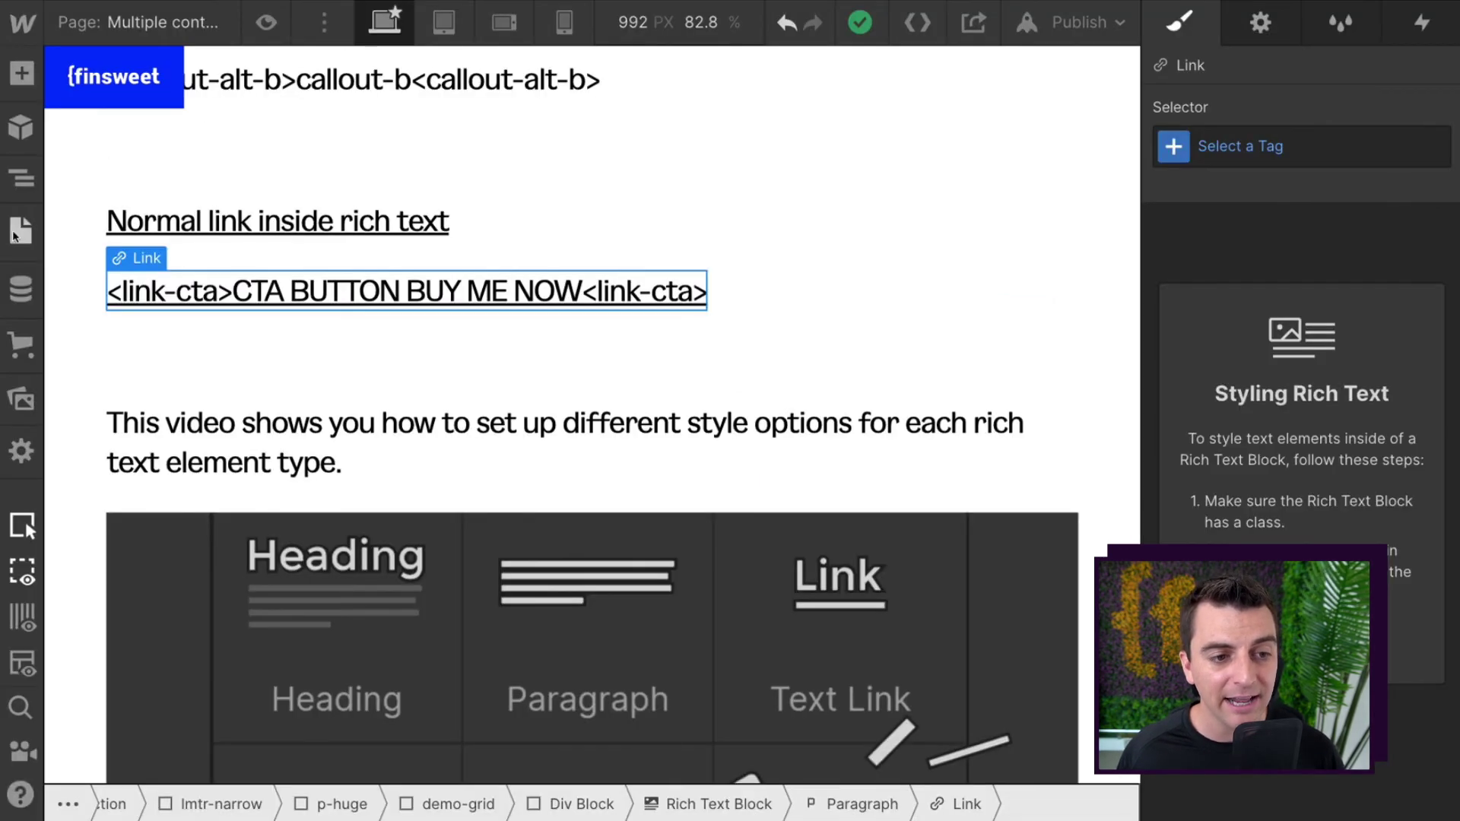
click(15, 234)
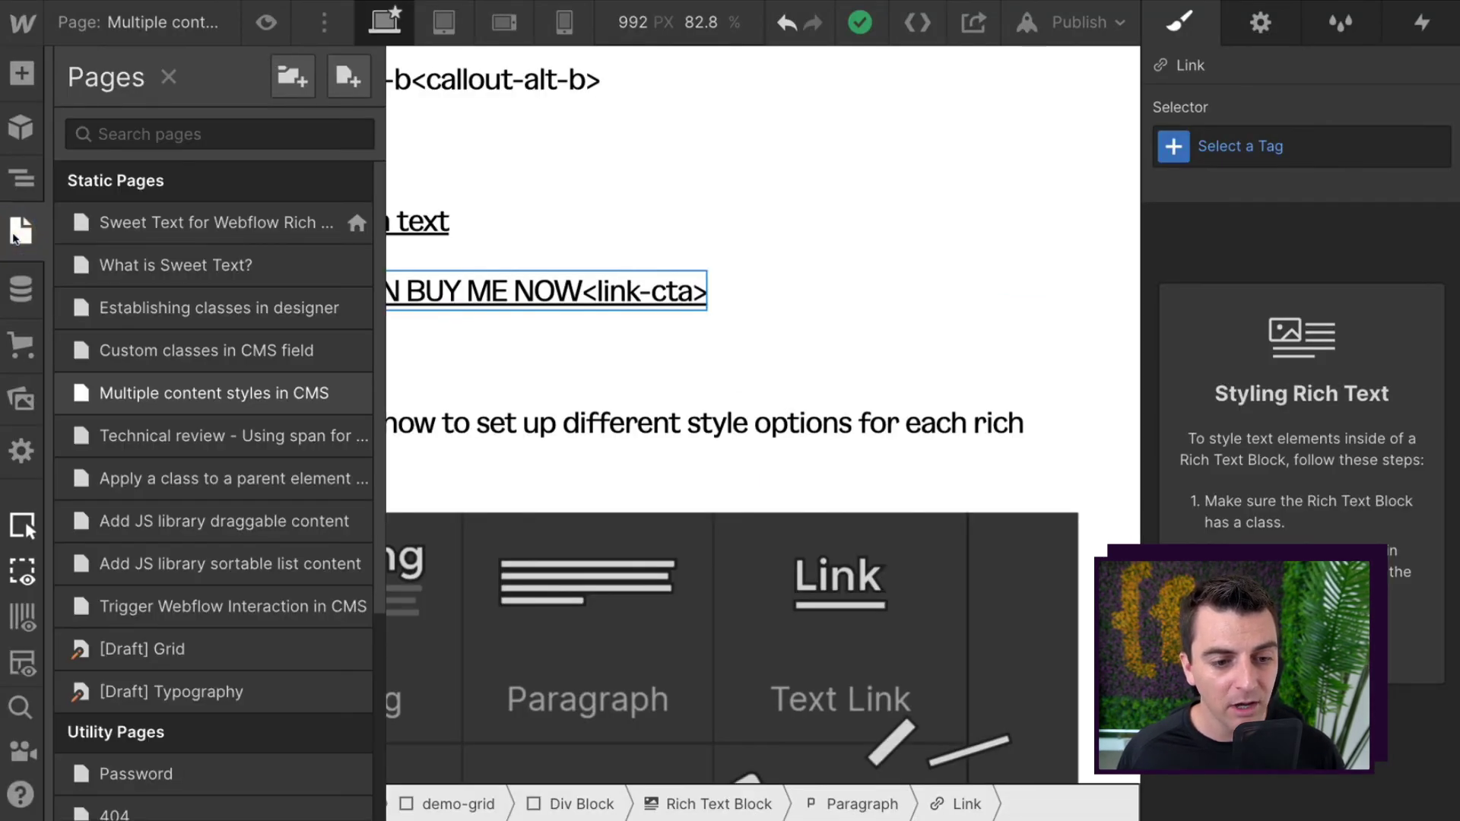
Step: Open the 'Apply a class to a parent element' page from the Pages panel
right_click(274, 481)
click(241, 470)
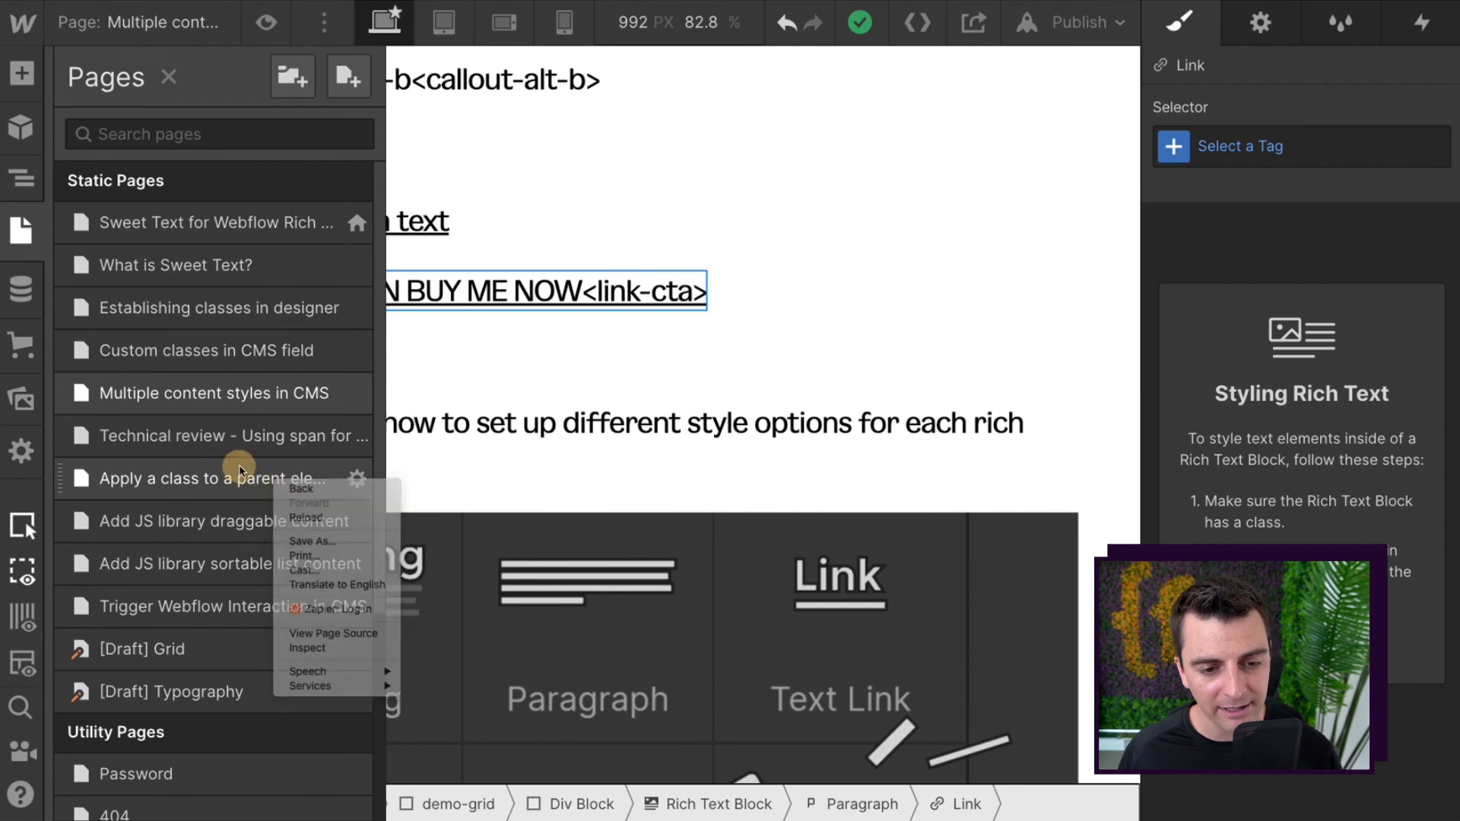